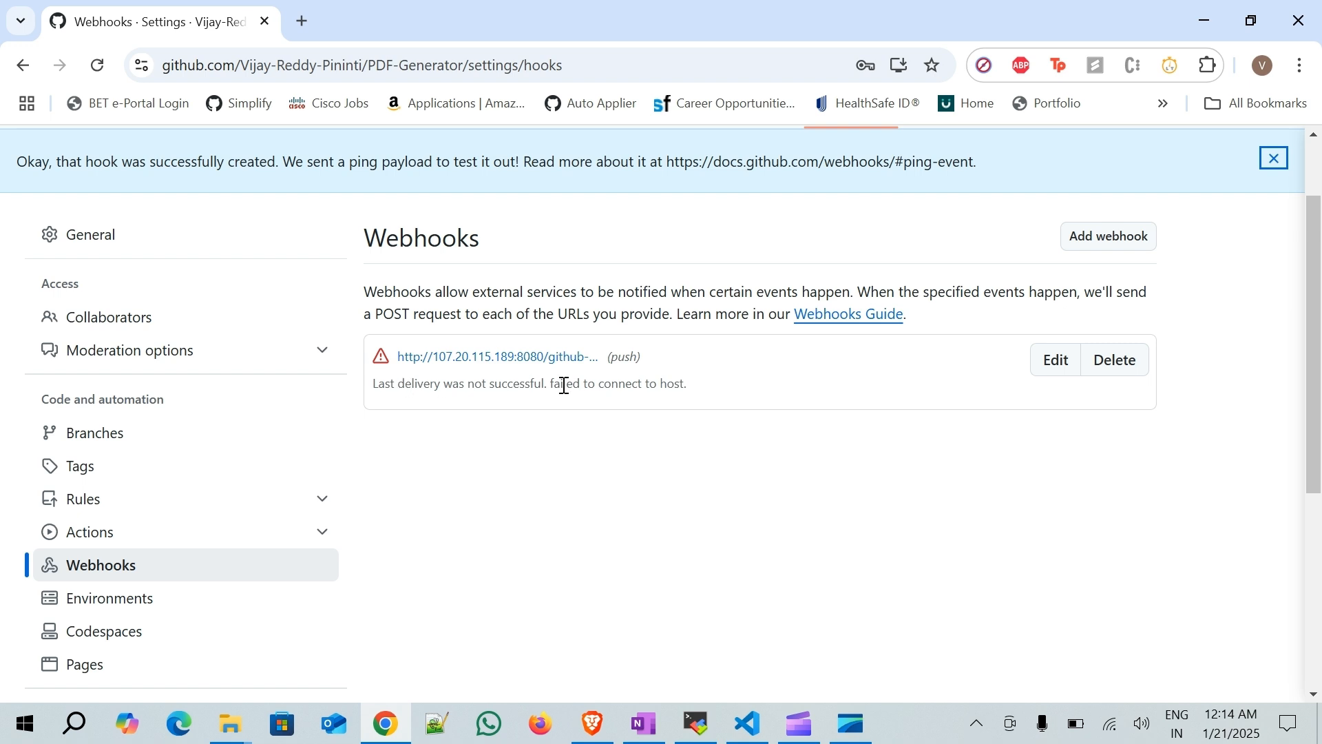
- Open the webhook's settings, switch to its recent deliveries and expand the ping delivery
{"action": "left_click", "coordinate": [581, 353]}
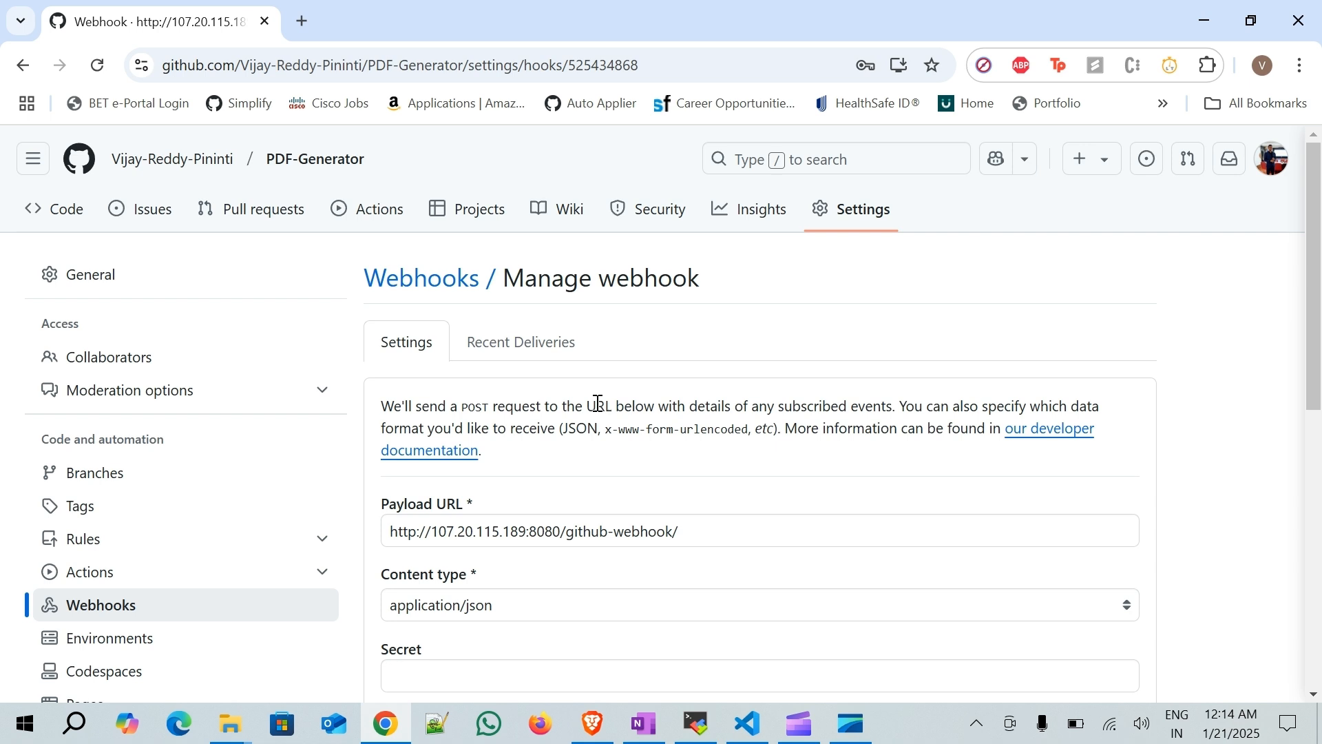
{"action": "scroll", "coordinate": [598, 404], "scroll_direction": "down", "scroll_amount": 2}
{"action": "left_click", "coordinate": [516, 241]}
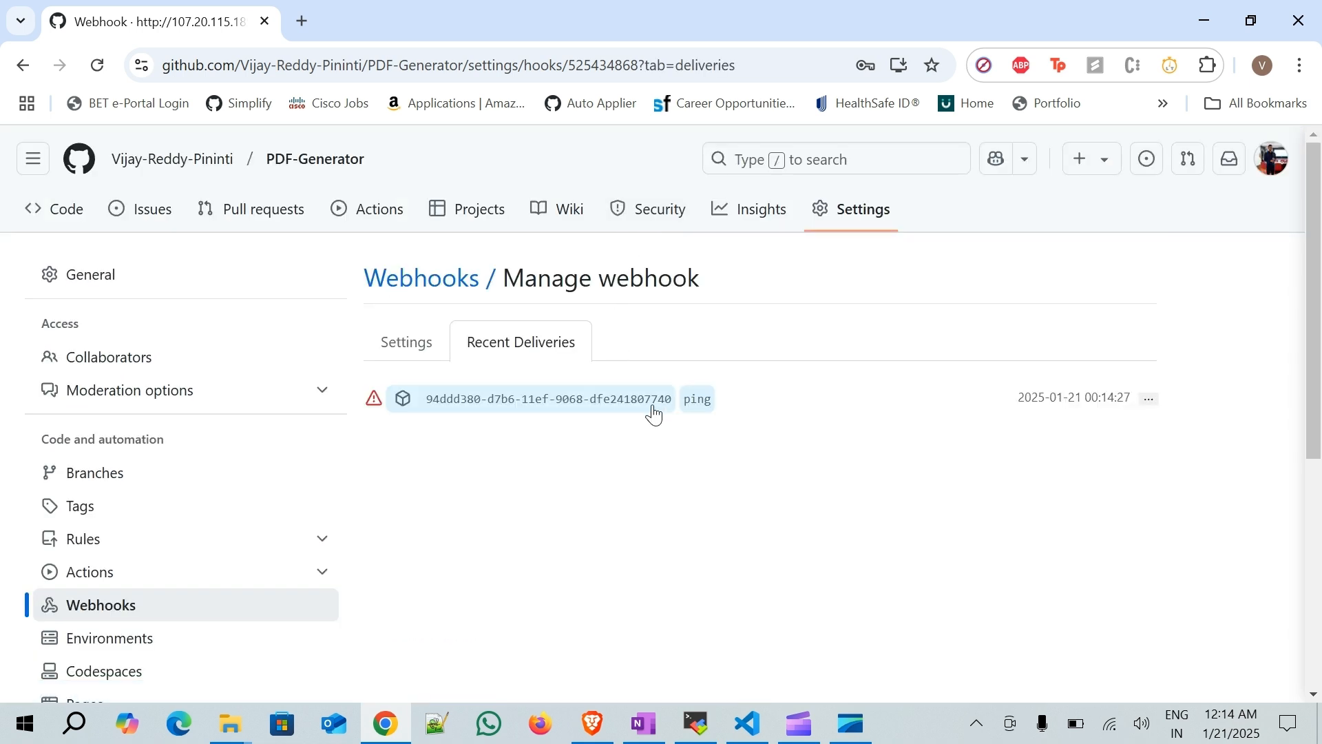
{"action": "left_click", "coordinate": [494, 399]}
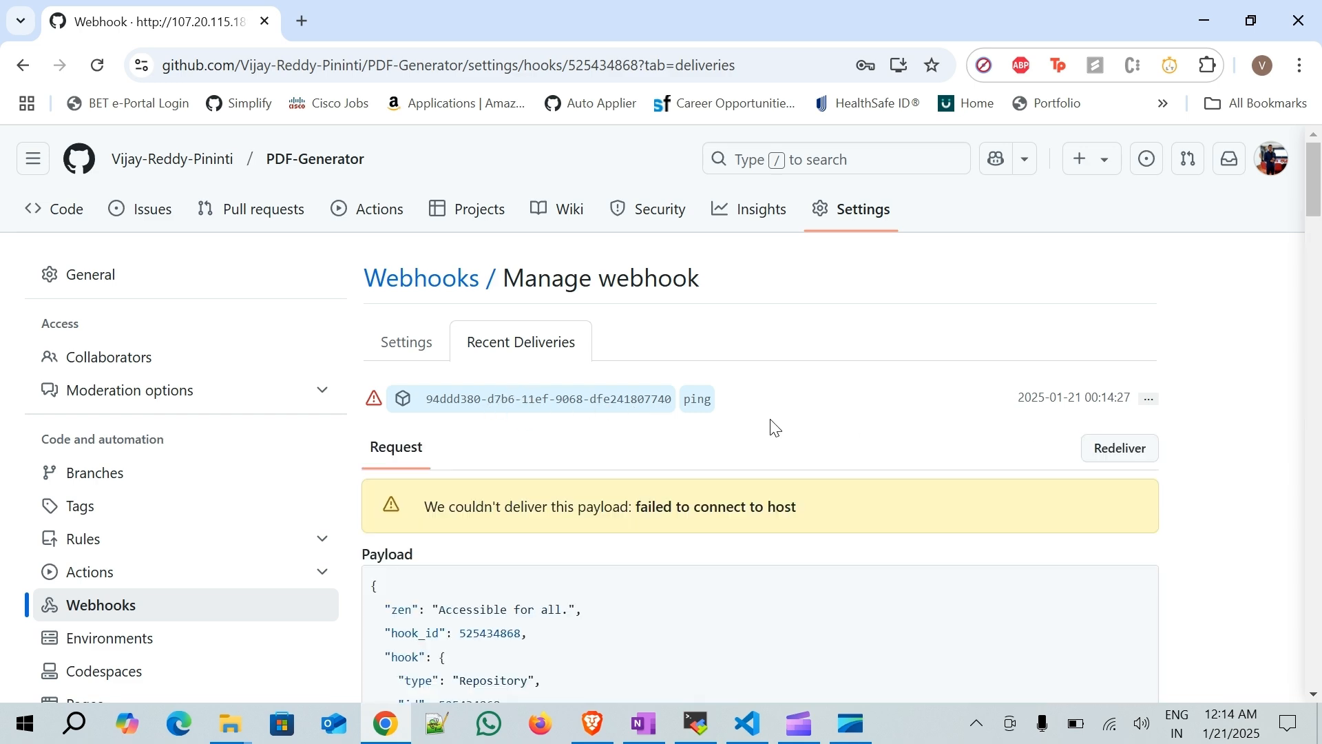
- Read through the ping delivery's payload and its delivery error message
{"action": "scroll", "coordinate": [775, 431], "scroll_direction": "down", "scroll_amount": 3}
{"action": "scroll", "coordinate": [774, 427], "scroll_direction": "down", "scroll_amount": 4}
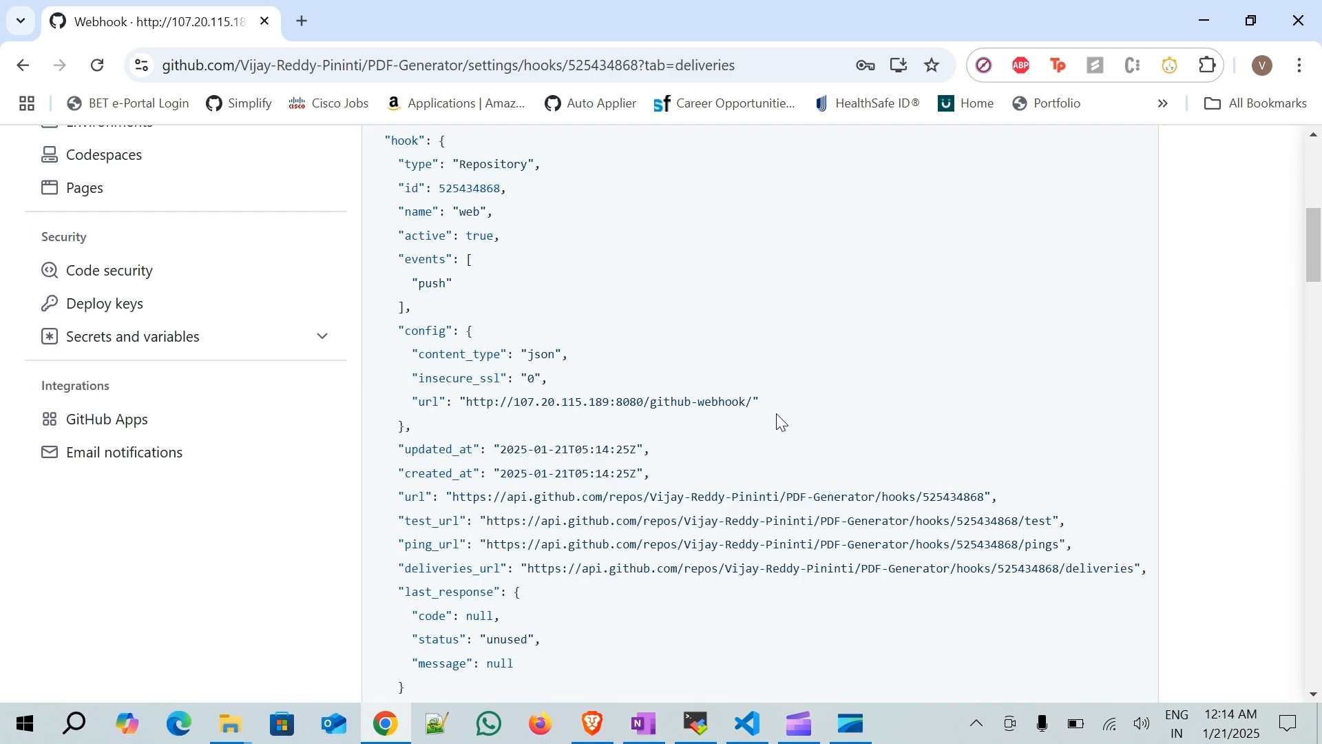
{"action": "scroll", "coordinate": [762, 334], "scroll_direction": "down", "scroll_amount": 6}
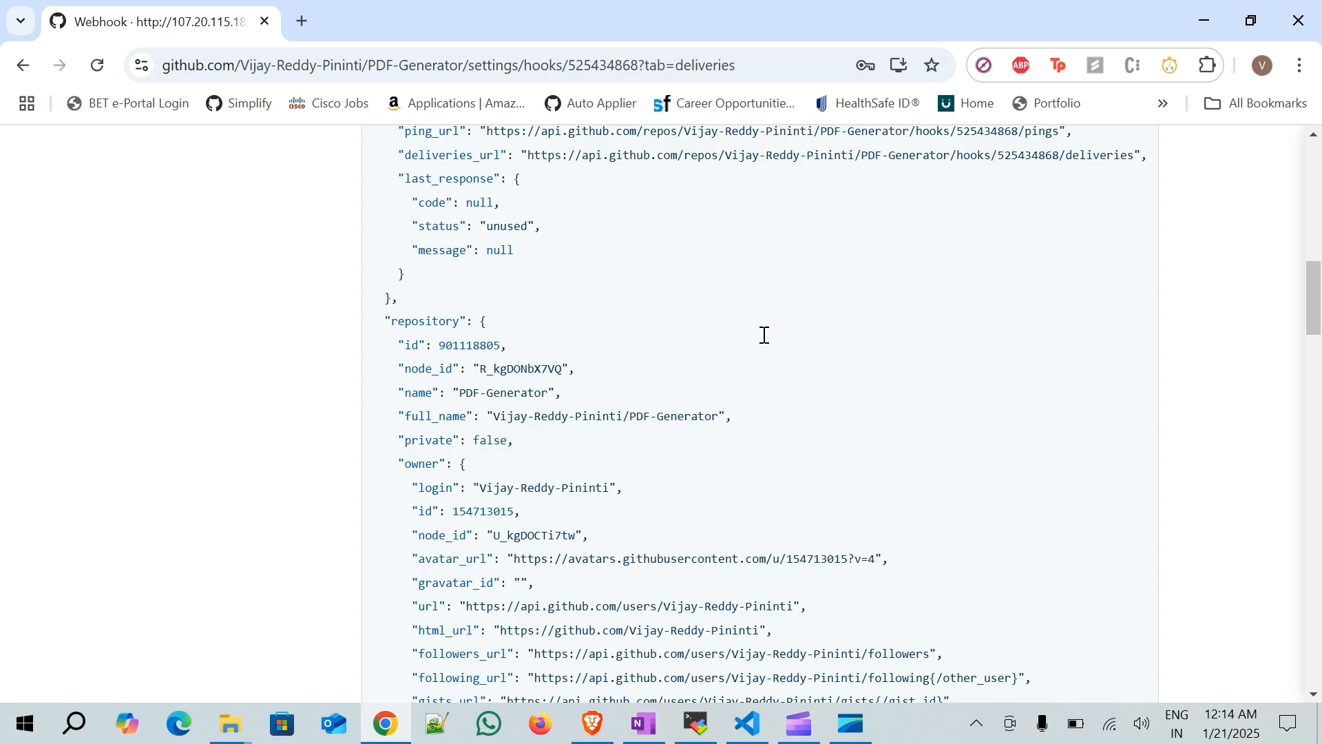
{"action": "scroll", "coordinate": [769, 343], "scroll_direction": "down", "scroll_amount": 6}
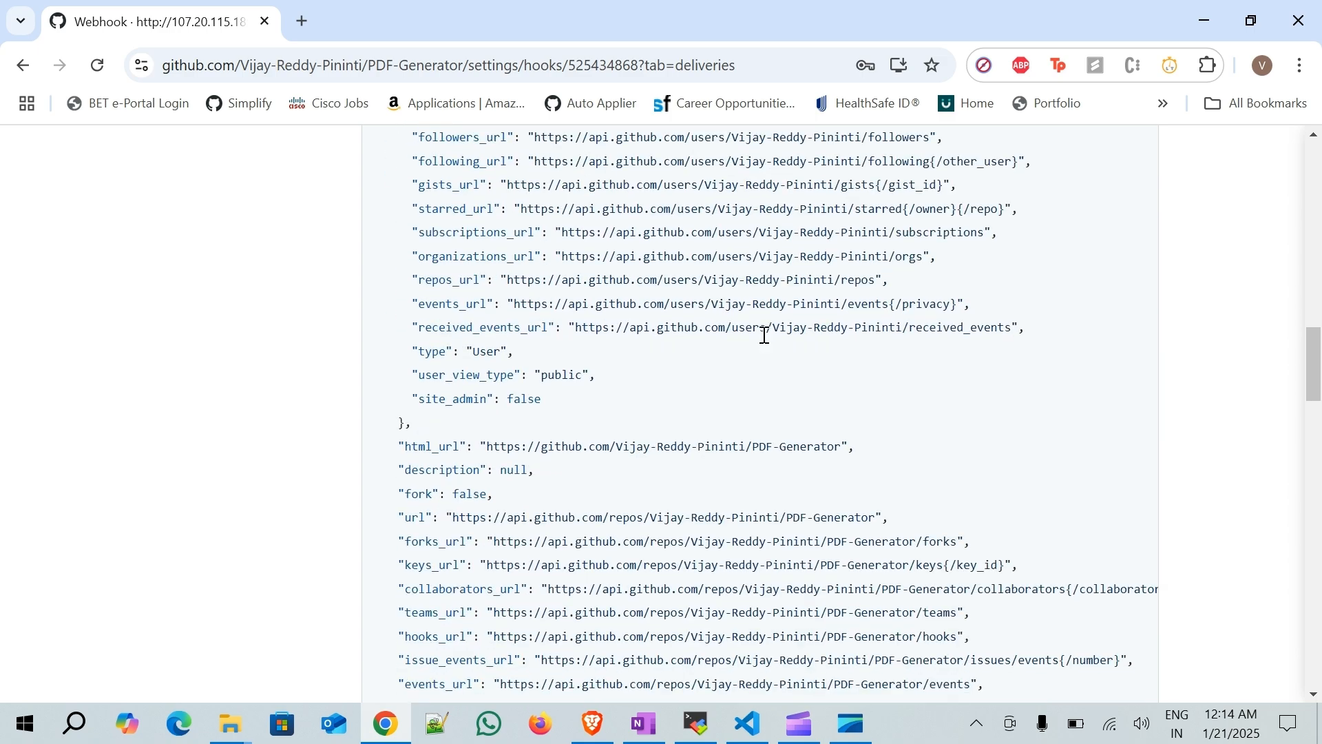
{"action": "scroll", "coordinate": [765, 336], "scroll_direction": "down", "scroll_amount": 12}
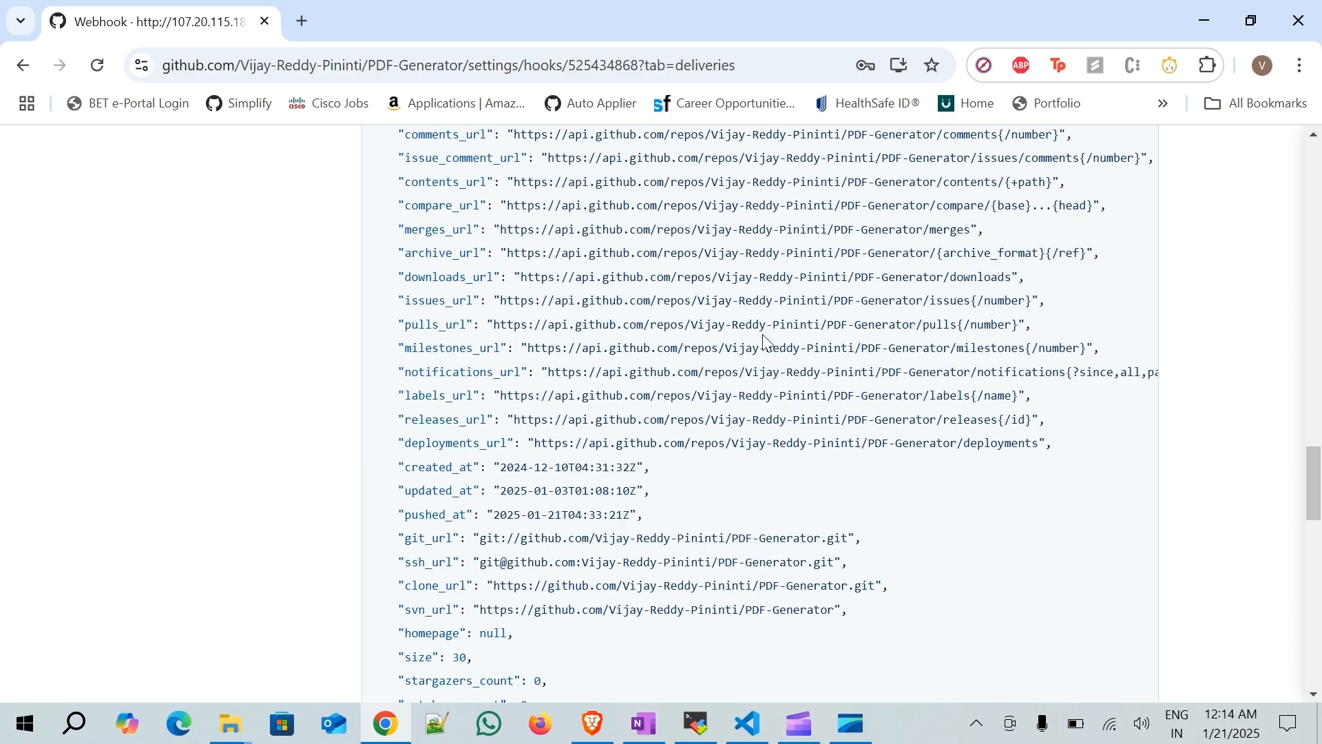
{"action": "scroll", "coordinate": [767, 343], "scroll_direction": "down", "scroll_amount": 12}
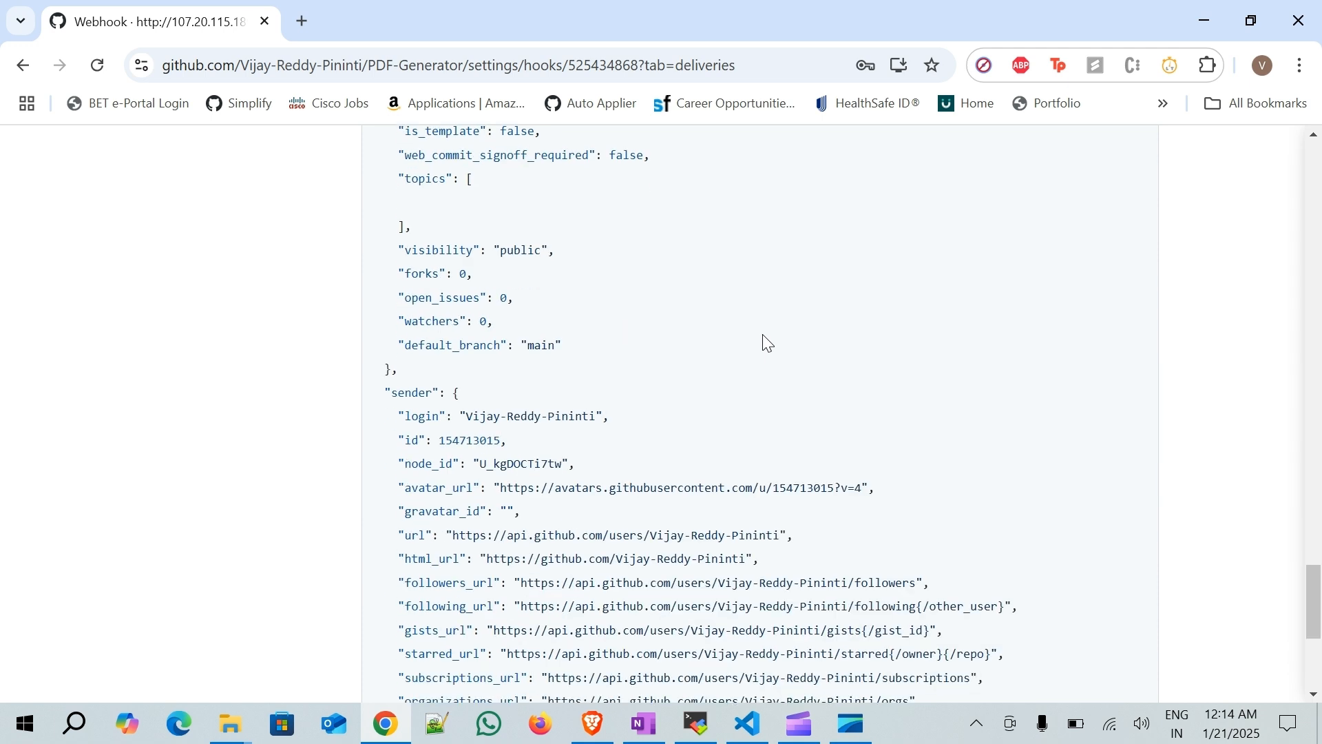
{"action": "scroll", "coordinate": [767, 342], "scroll_direction": "down", "scroll_amount": 5}
{"action": "scroll", "coordinate": [551, 490], "scroll_direction": "up", "scroll_amount": 2}
{"action": "scroll", "coordinate": [551, 490], "scroll_direction": "up", "scroll_amount": 3}
{"action": "scroll", "coordinate": [550, 491], "scroll_direction": "up", "scroll_amount": 3}
{"action": "scroll", "coordinate": [549, 491], "scroll_direction": "down", "scroll_amount": 6}
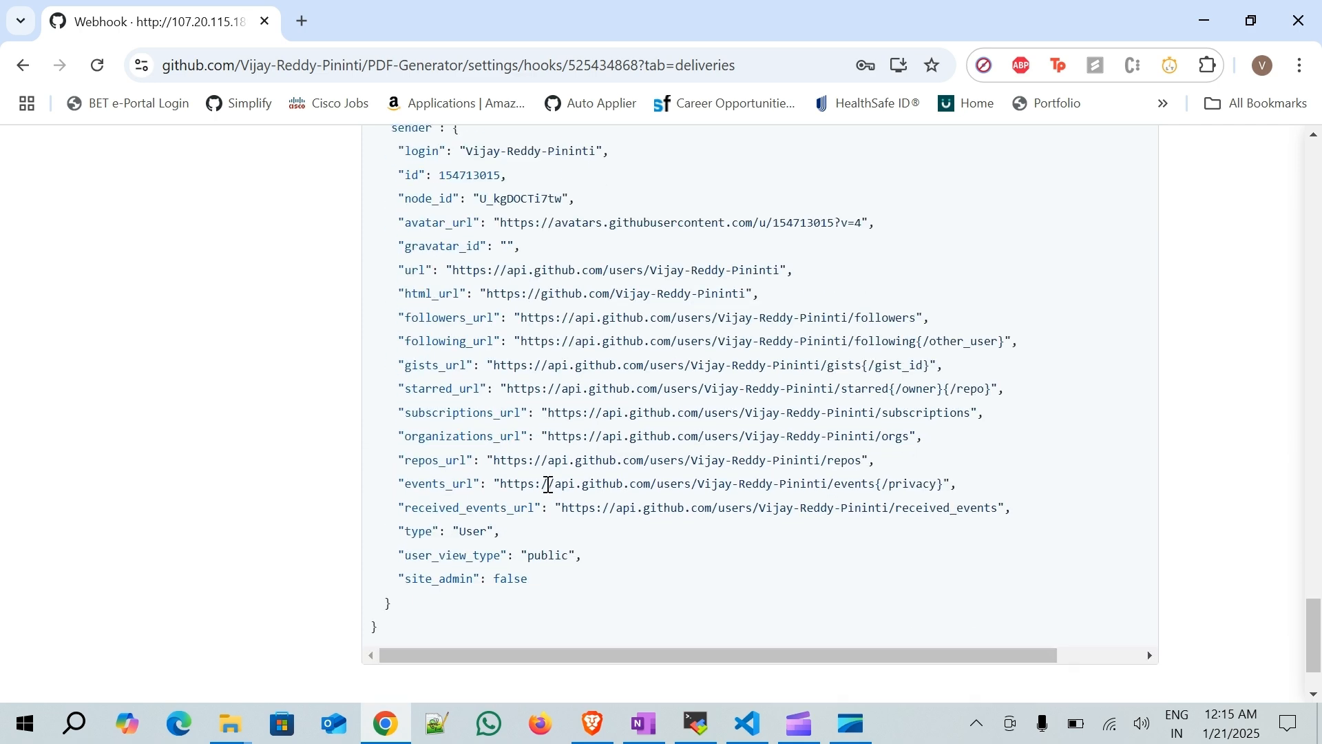
{"action": "scroll", "coordinate": [549, 485], "scroll_direction": "up", "scroll_amount": 8}
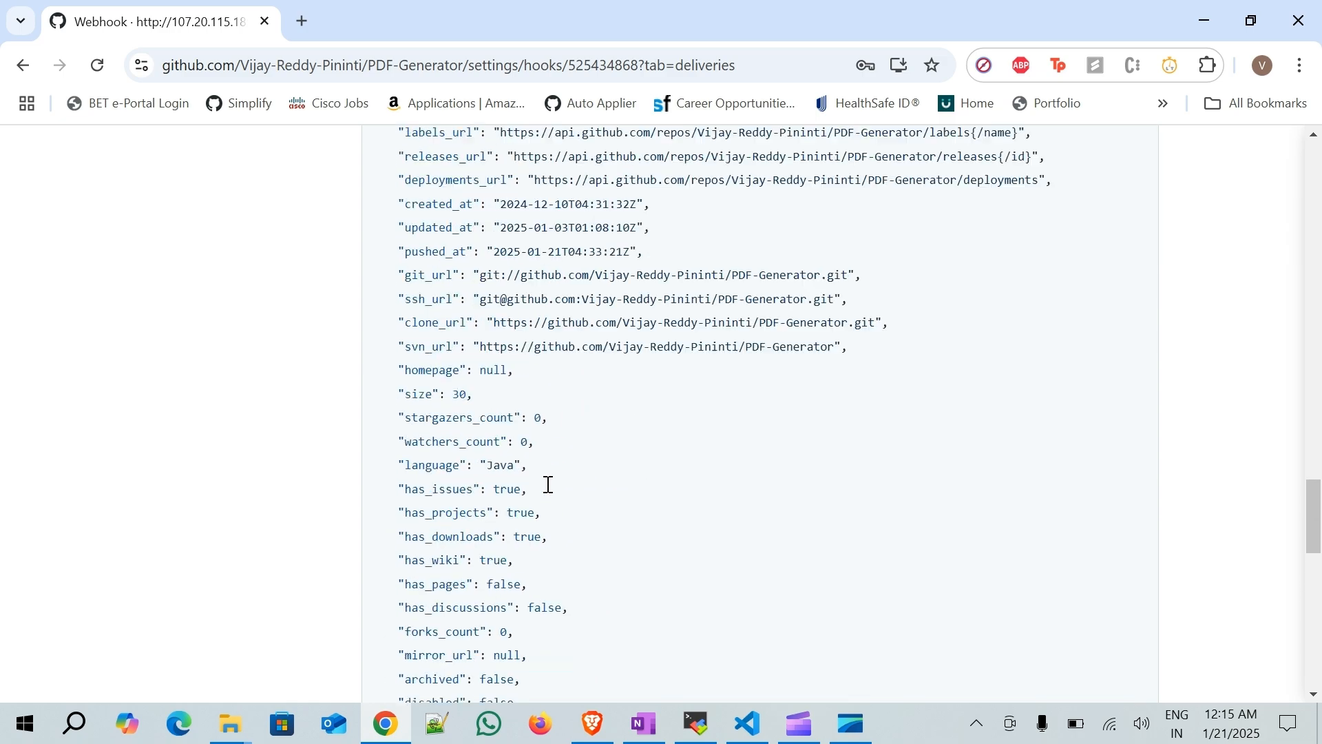
{"action": "scroll", "coordinate": [550, 491], "scroll_direction": "up", "scroll_amount": 12}
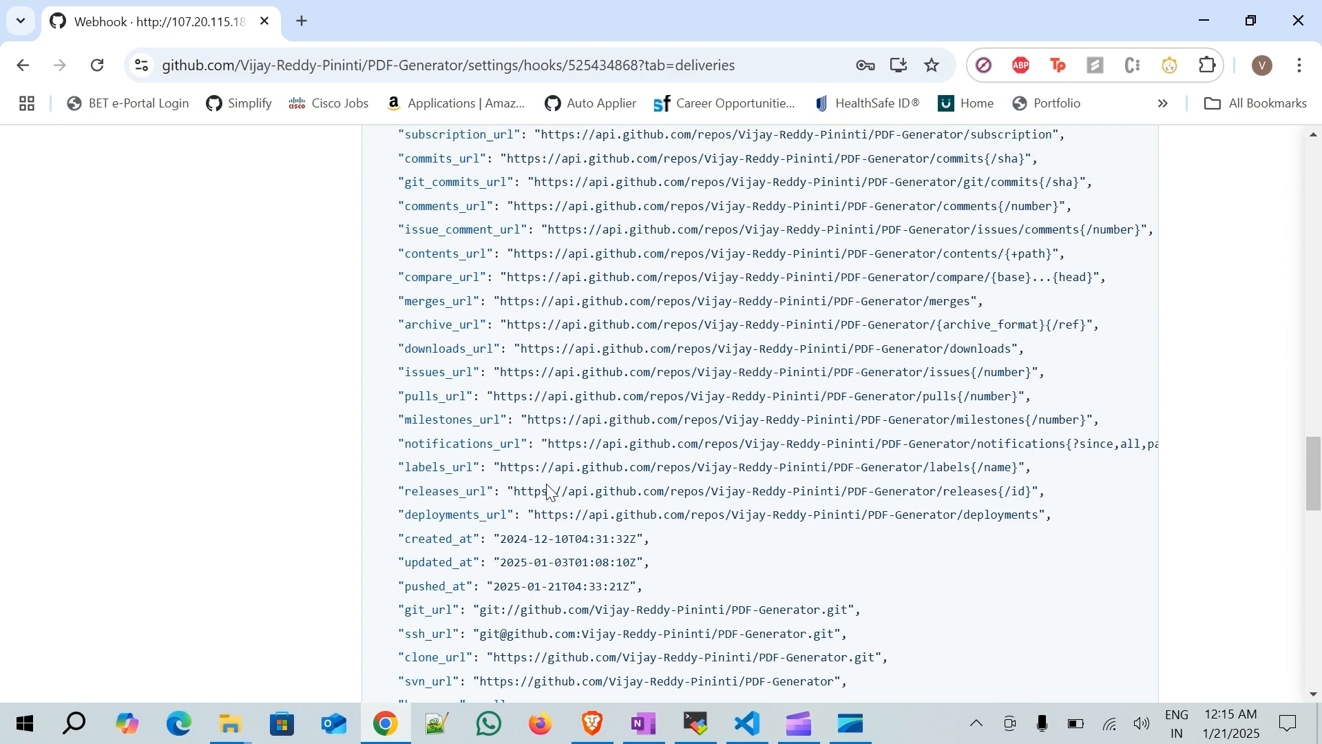
{"action": "scroll", "coordinate": [549, 488], "scroll_direction": "up", "scroll_amount": 2}
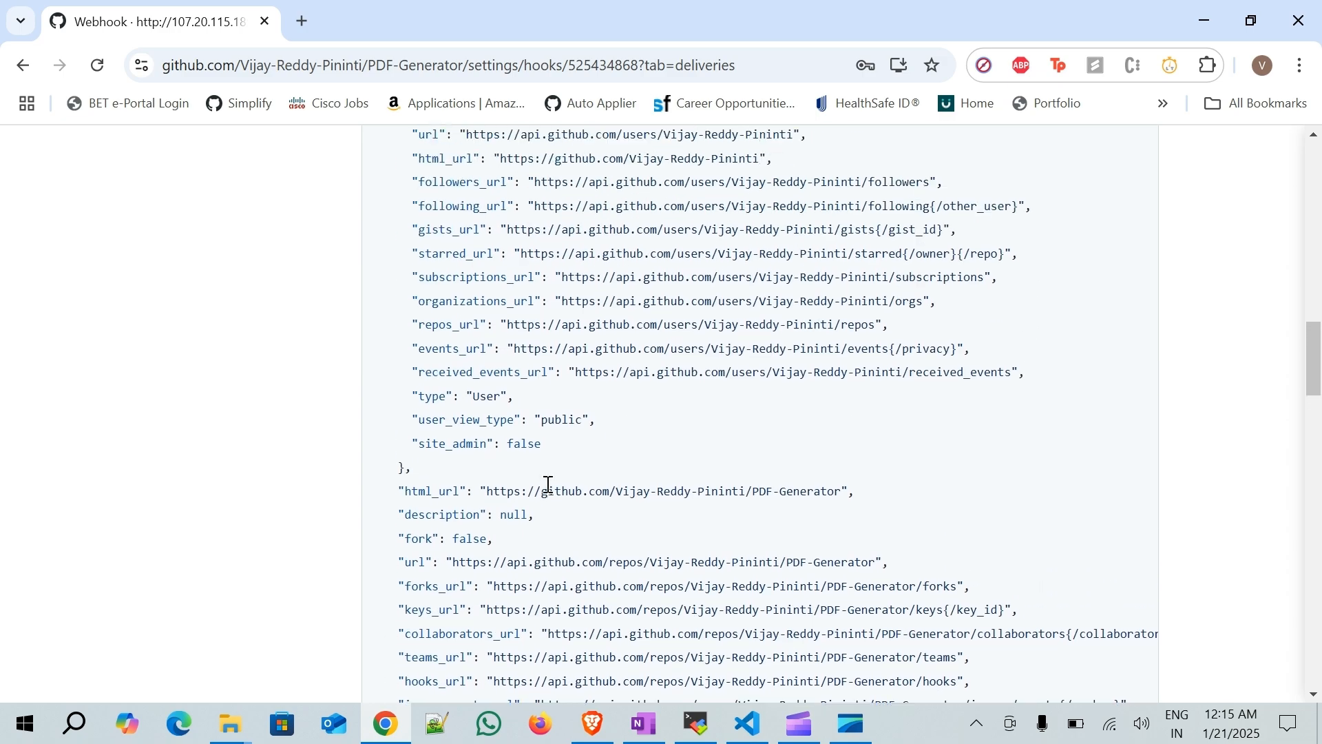
{"action": "scroll", "coordinate": [549, 485], "scroll_direction": "up", "scroll_amount": 6}
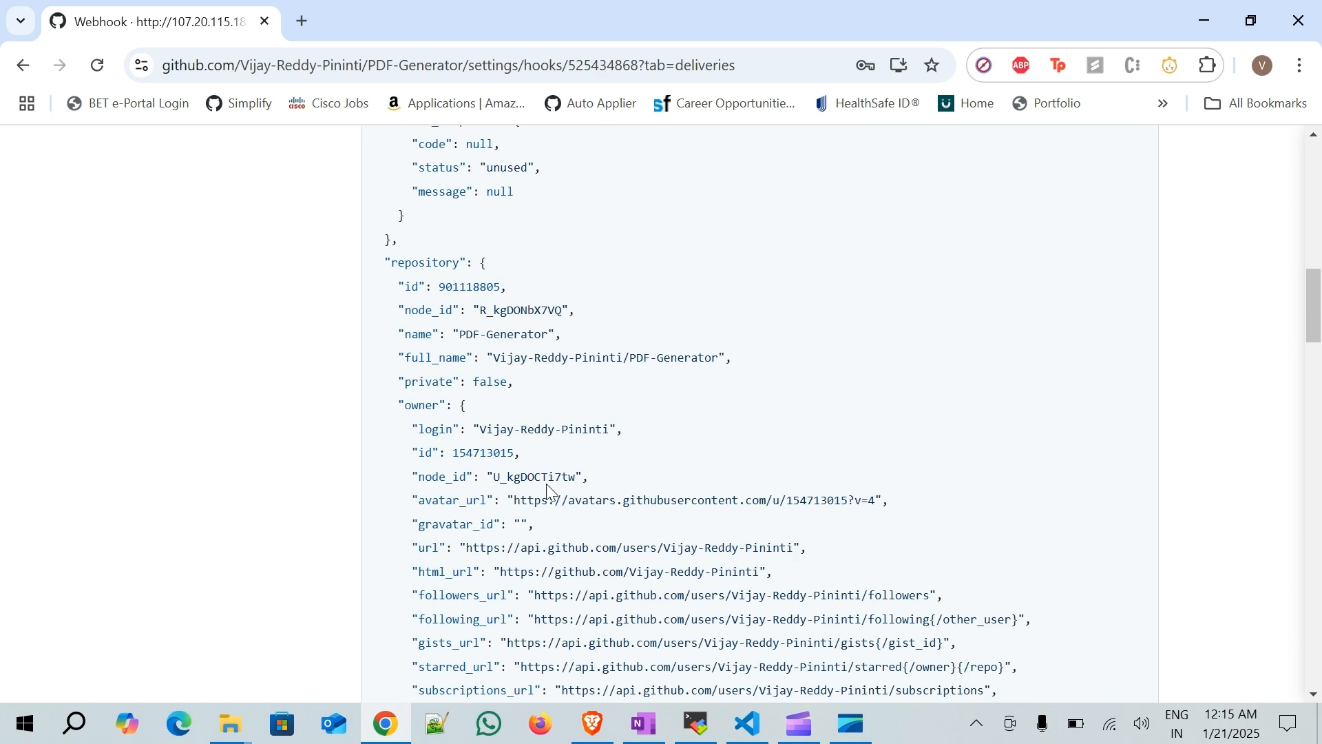
{"action": "scroll", "coordinate": [549, 490], "scroll_direction": "up", "scroll_amount": 2}
{"action": "scroll", "coordinate": [550, 490], "scroll_direction": "up", "scroll_amount": 8}
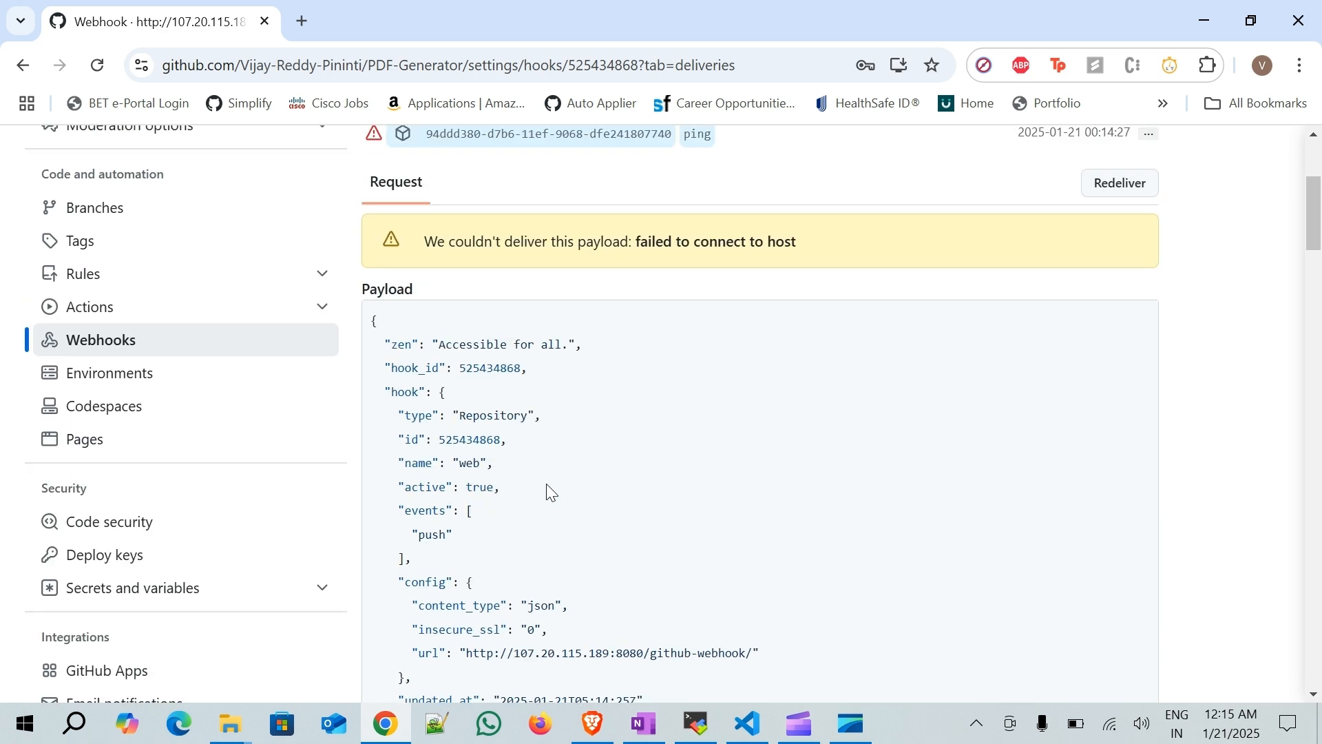
{"action": "scroll", "coordinate": [549, 485], "scroll_direction": "up", "scroll_amount": 3}
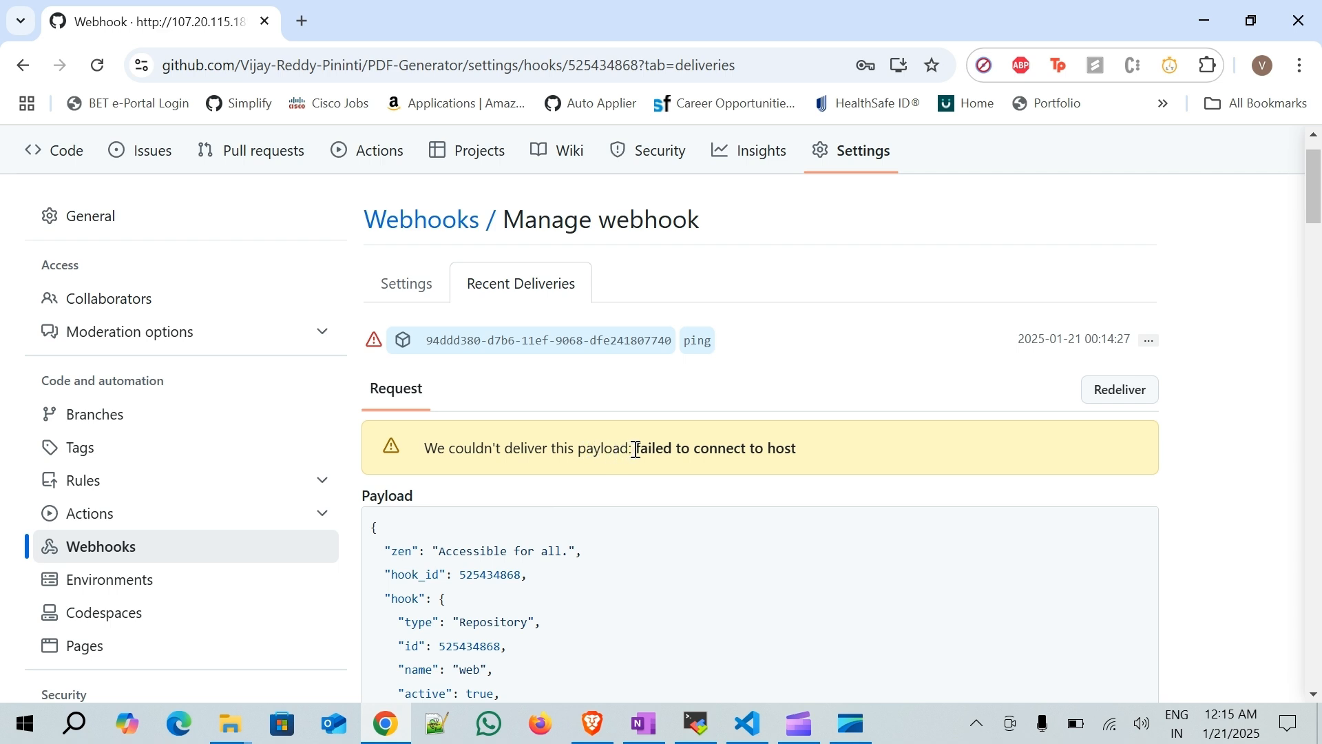
{"action": "left_click_drag", "start_coordinate": [635, 449], "coordinate": [787, 451]}
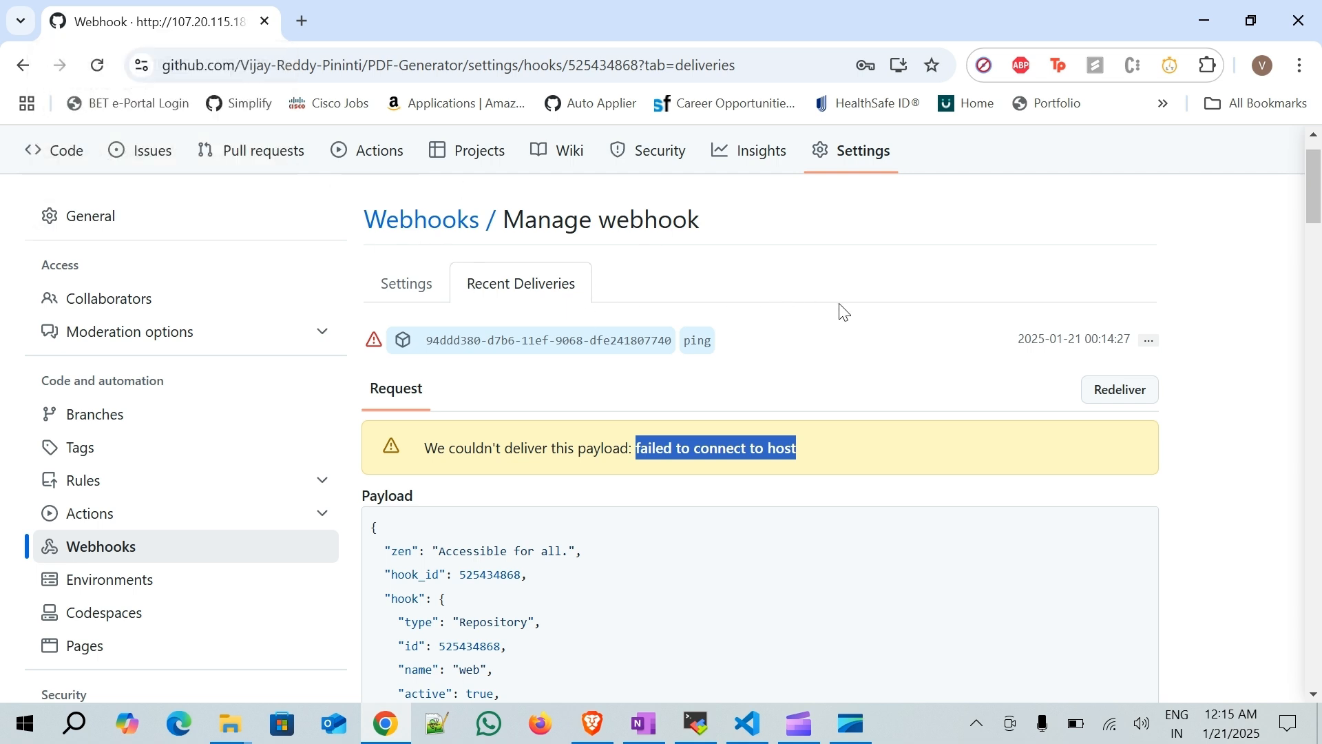
- In a new tab, search Google for github webhooks ip addresses and open the About GitHub's IP addresses page
{"action": "left_click", "coordinate": [303, 19]}
{"action": "type", "text": "g"}
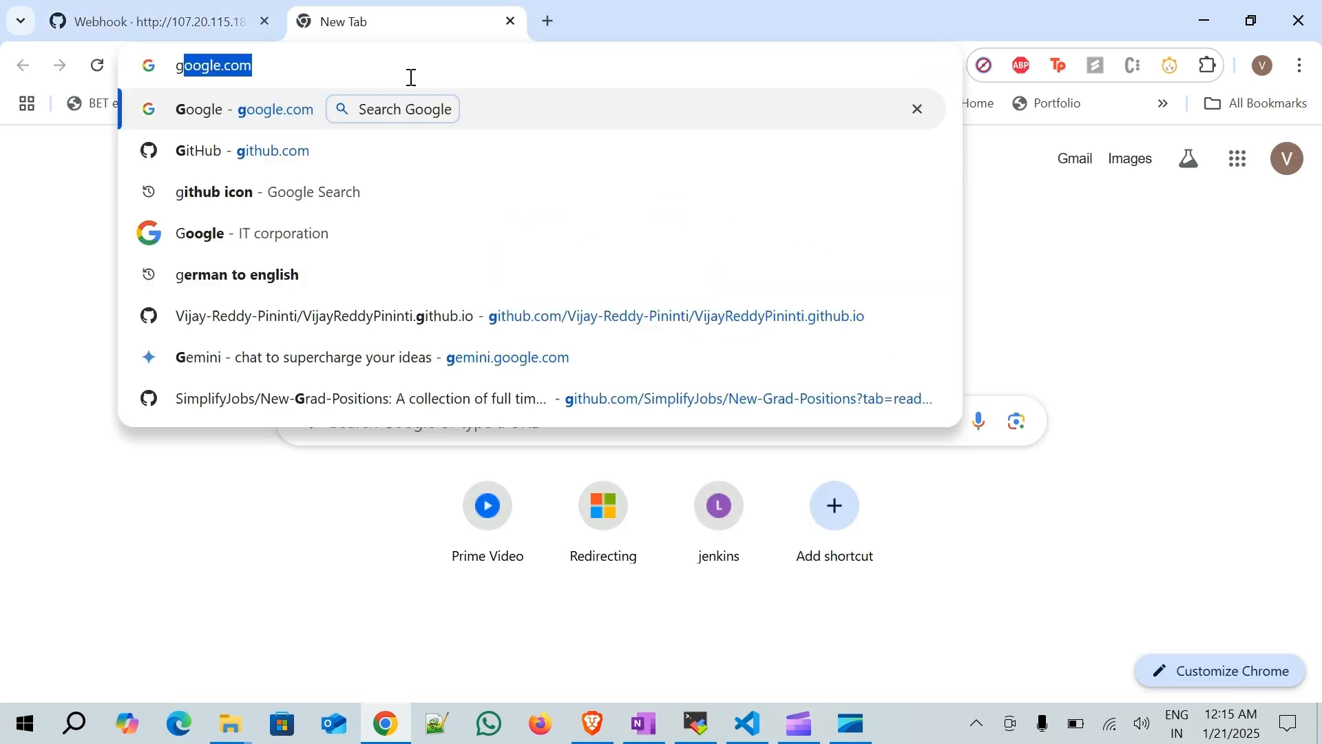
{"action": "key", "text": "Return"}
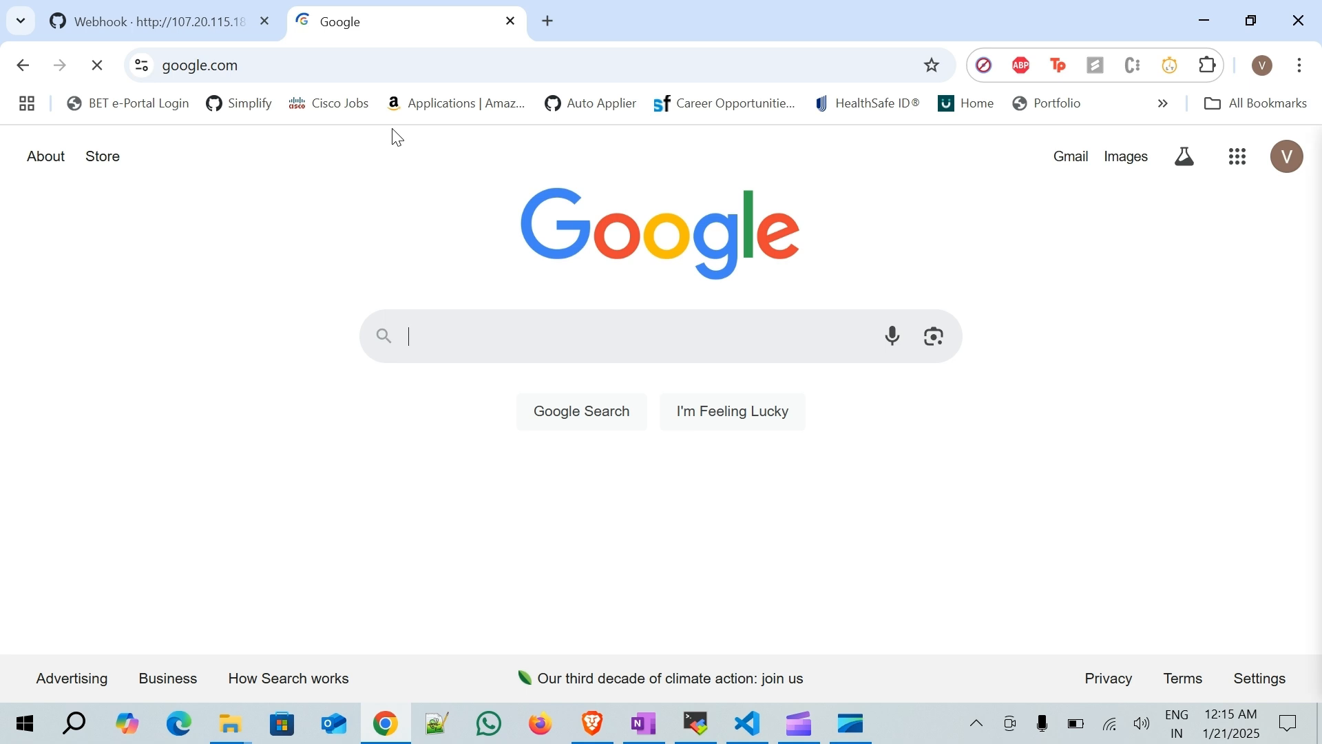
{"action": "type", "text": "github "}
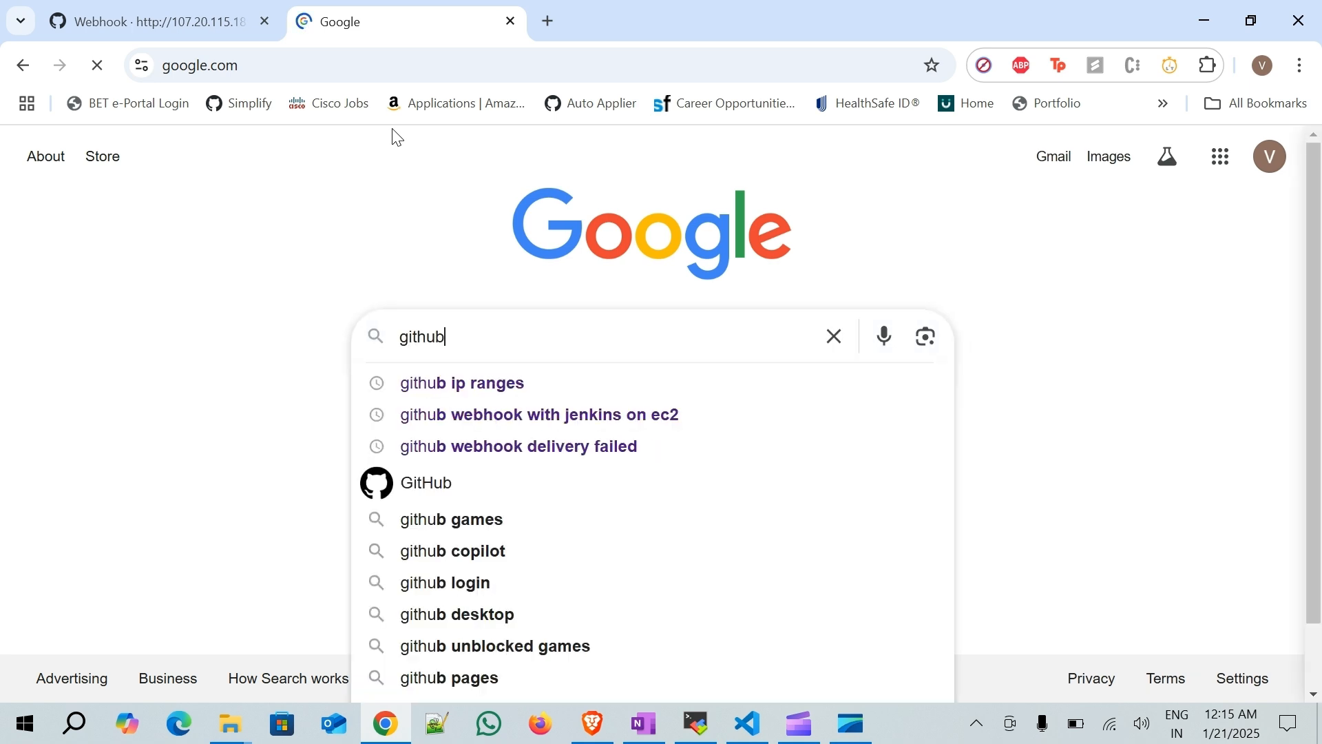
{"action": "type", "text": "webhook"}
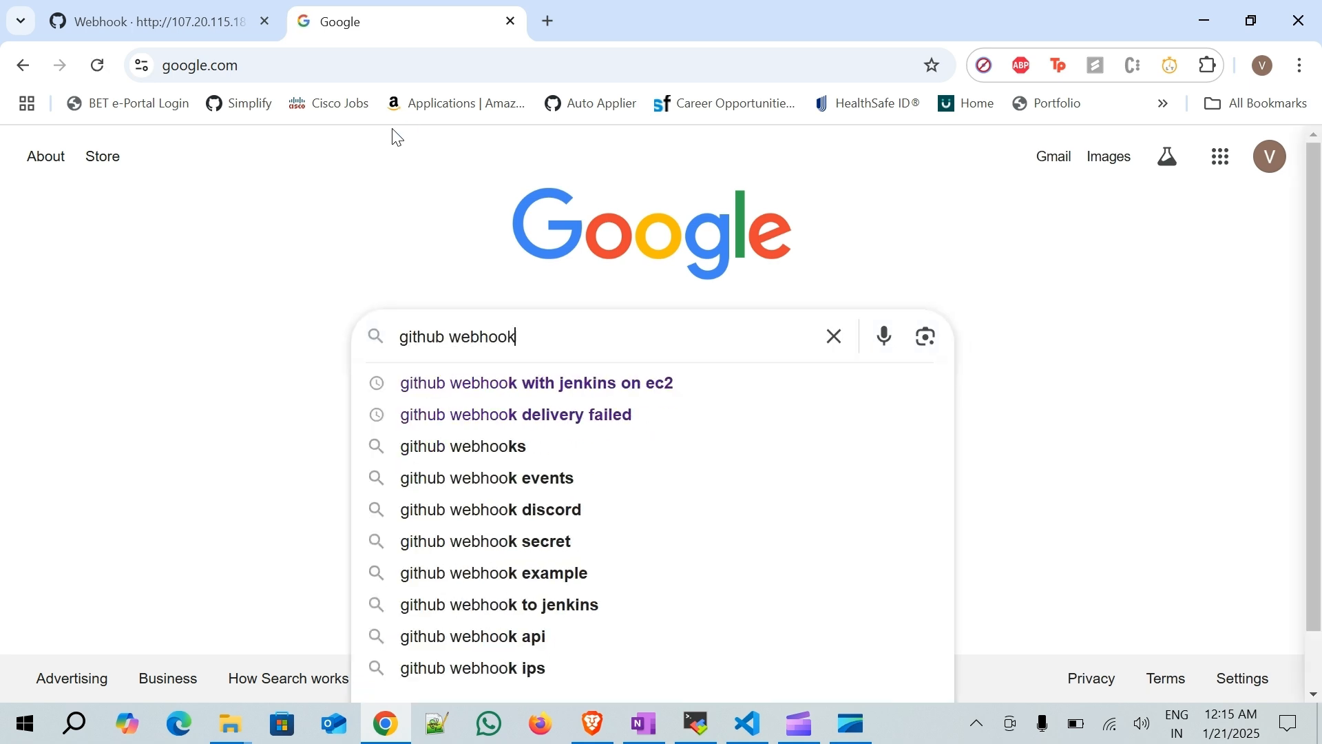
{"action": "type", "text": "s ip addresses"}
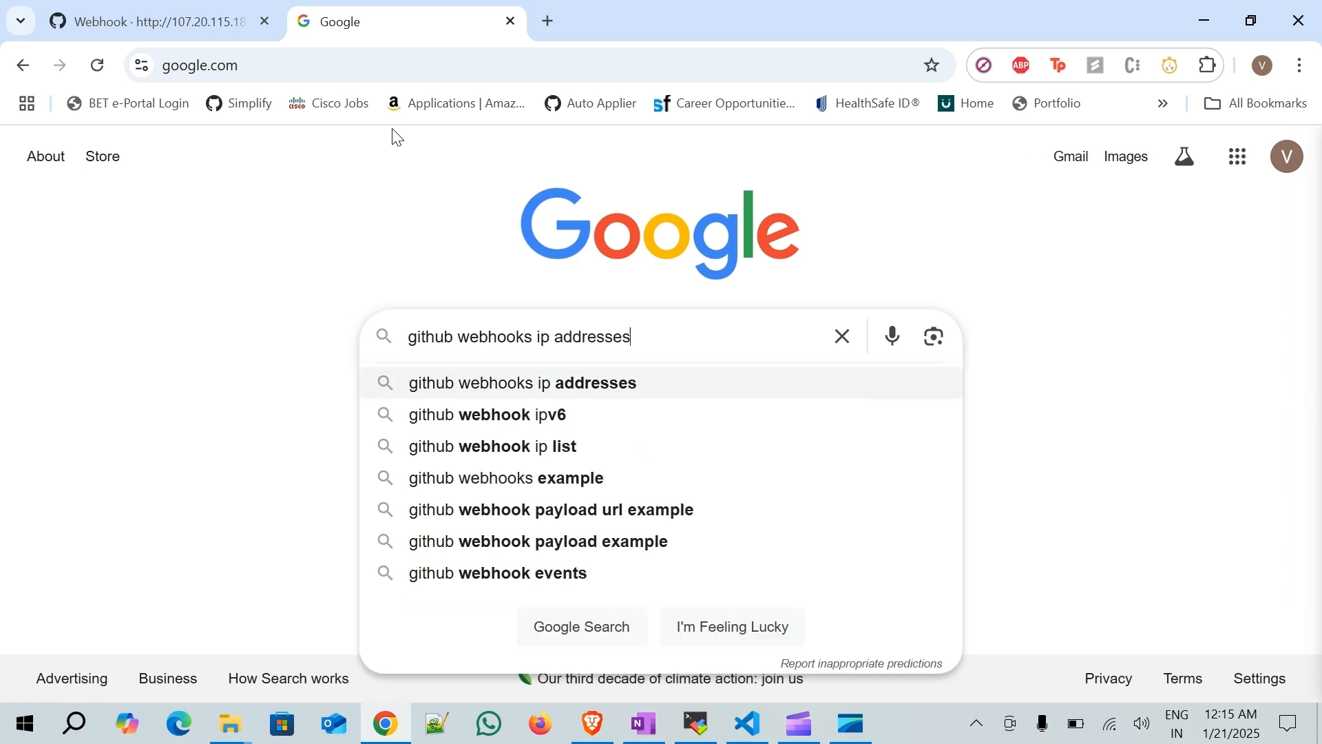
{"action": "key", "text": "Down"}
{"action": "key", "text": "Return"}
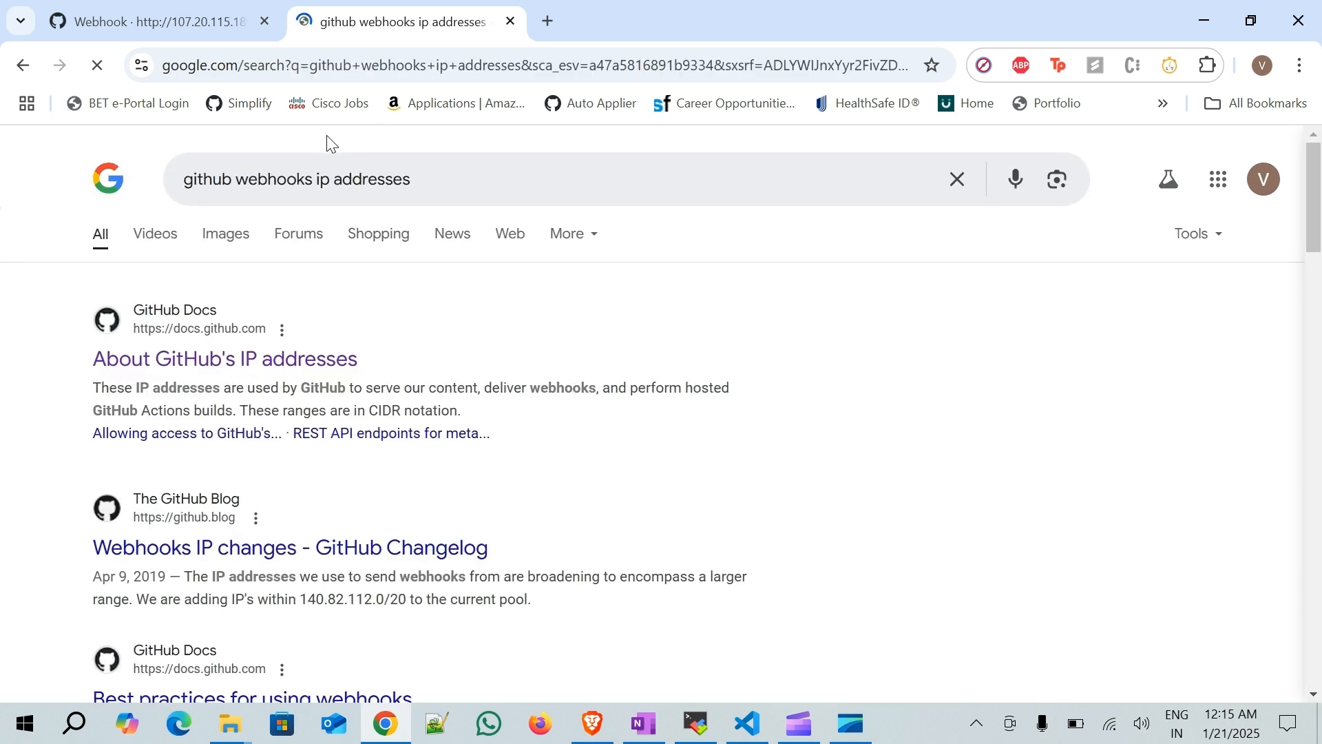
{"action": "left_click", "coordinate": [300, 363]}
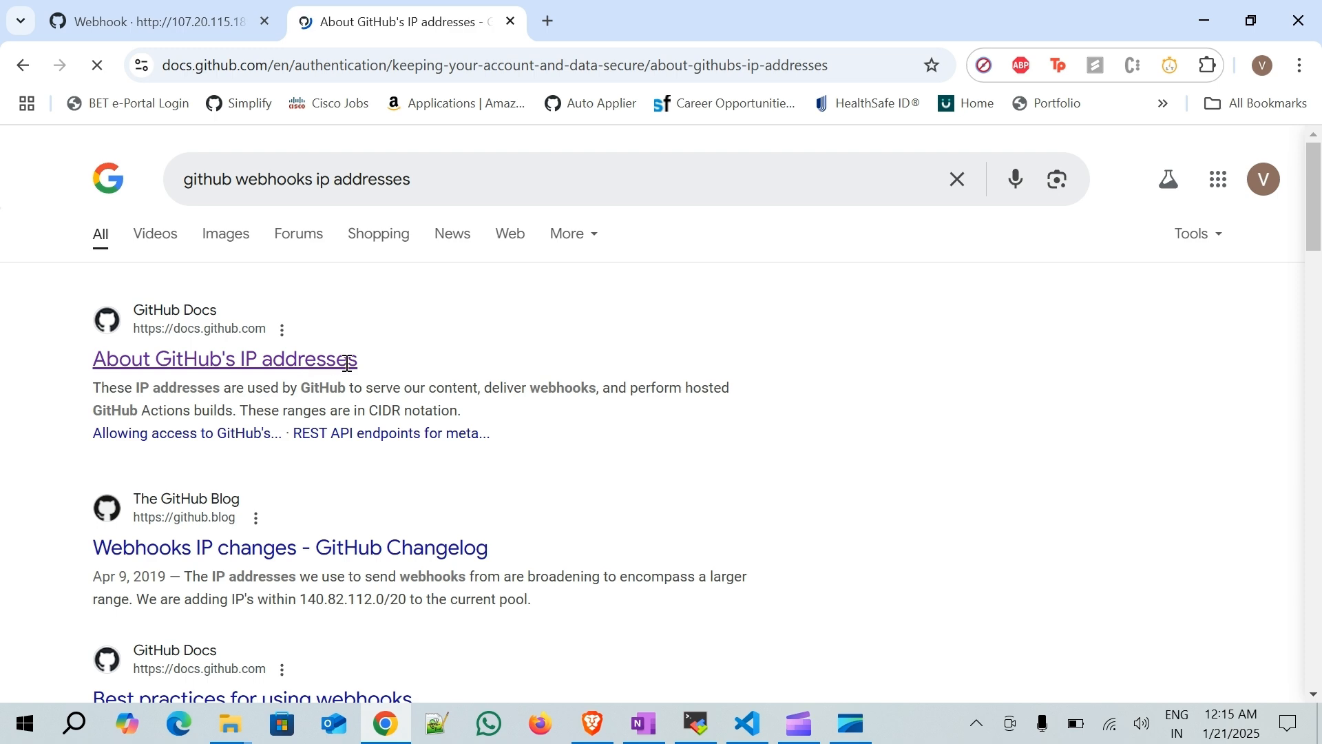
- Open the meta API endpoint and select the hooks IP range 192.30.252.0/22
{"action": "scroll", "coordinate": [328, 363], "scroll_direction": "down", "scroll_amount": 2}
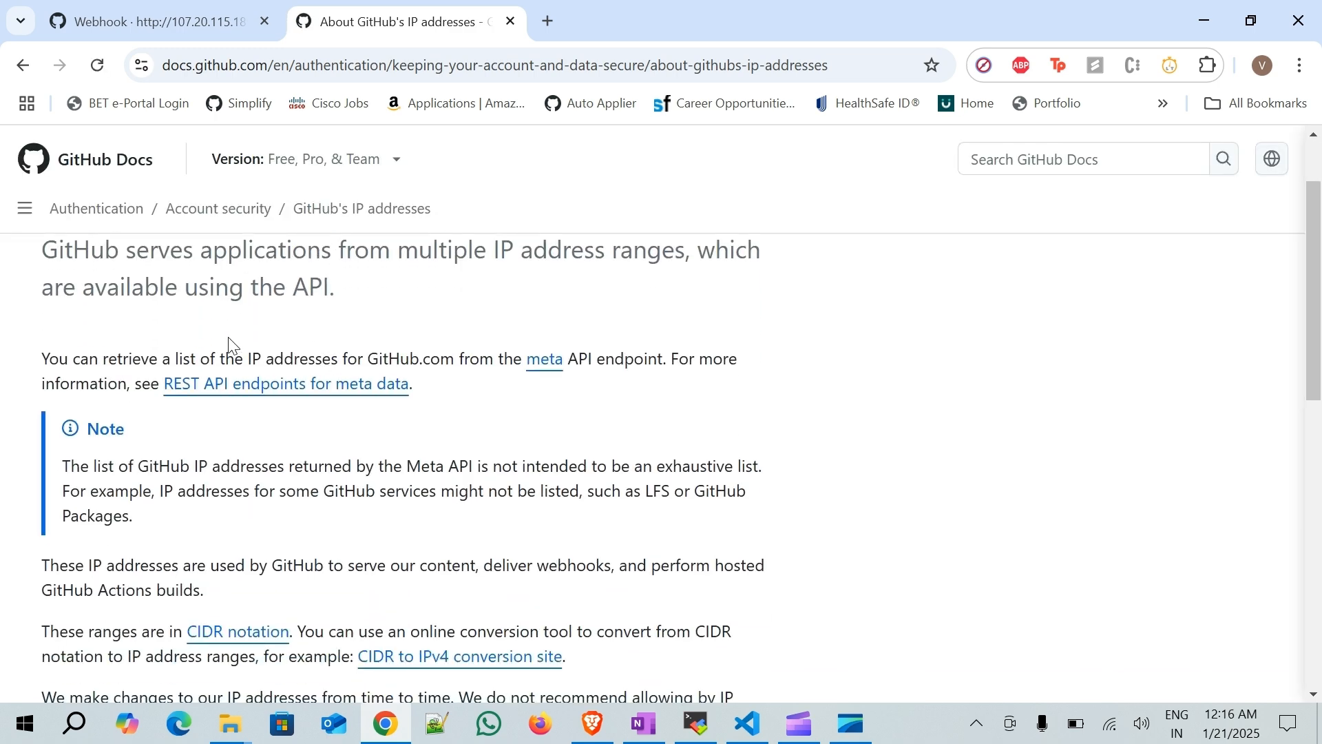
{"action": "left_click", "coordinate": [542, 359]}
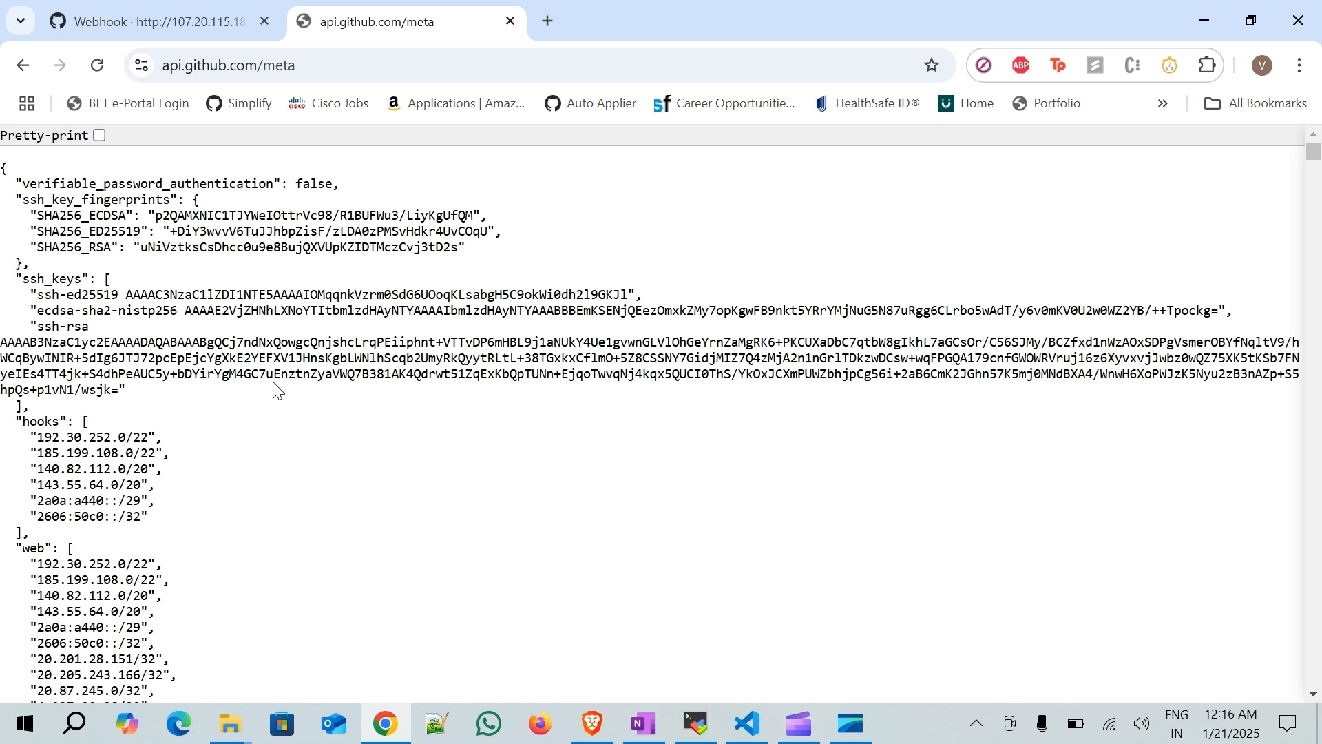
{"action": "left_click_drag", "start_coordinate": [19, 423], "coordinate": [33, 534]}
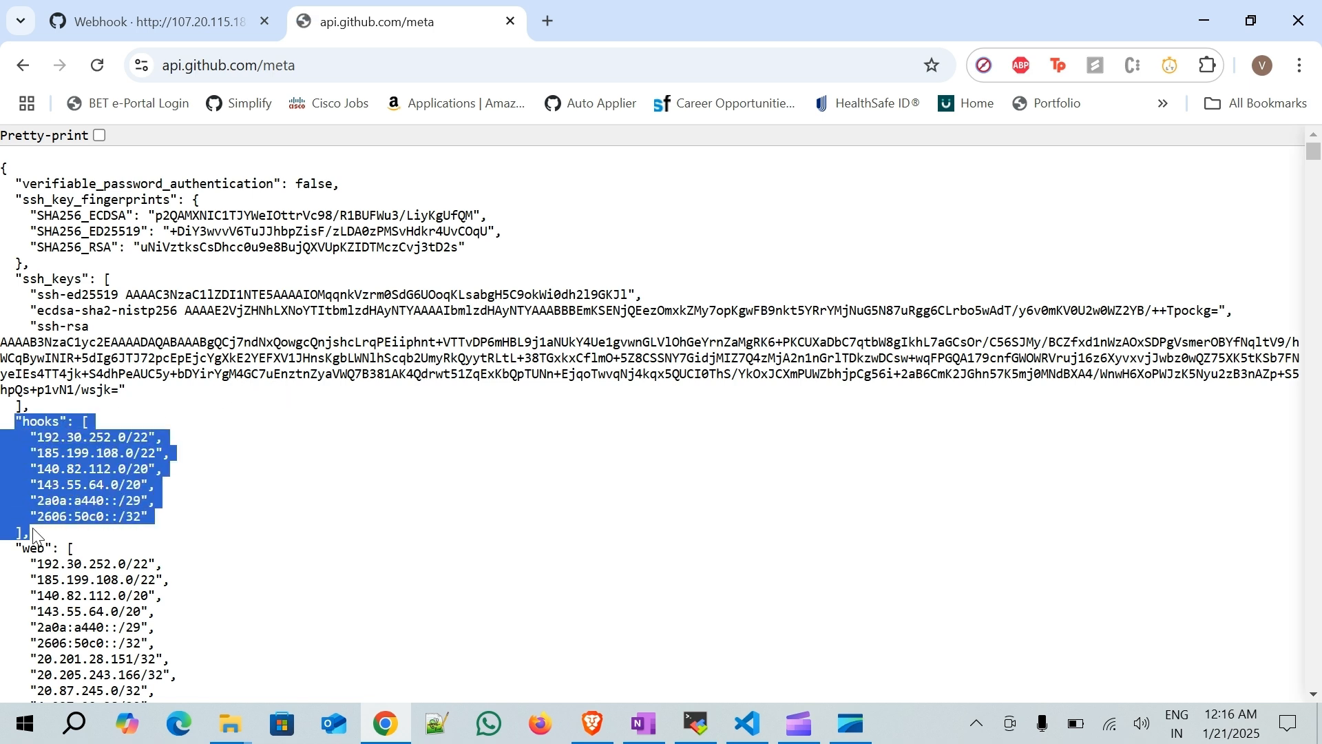
{"action": "left_click", "coordinate": [281, 484]}
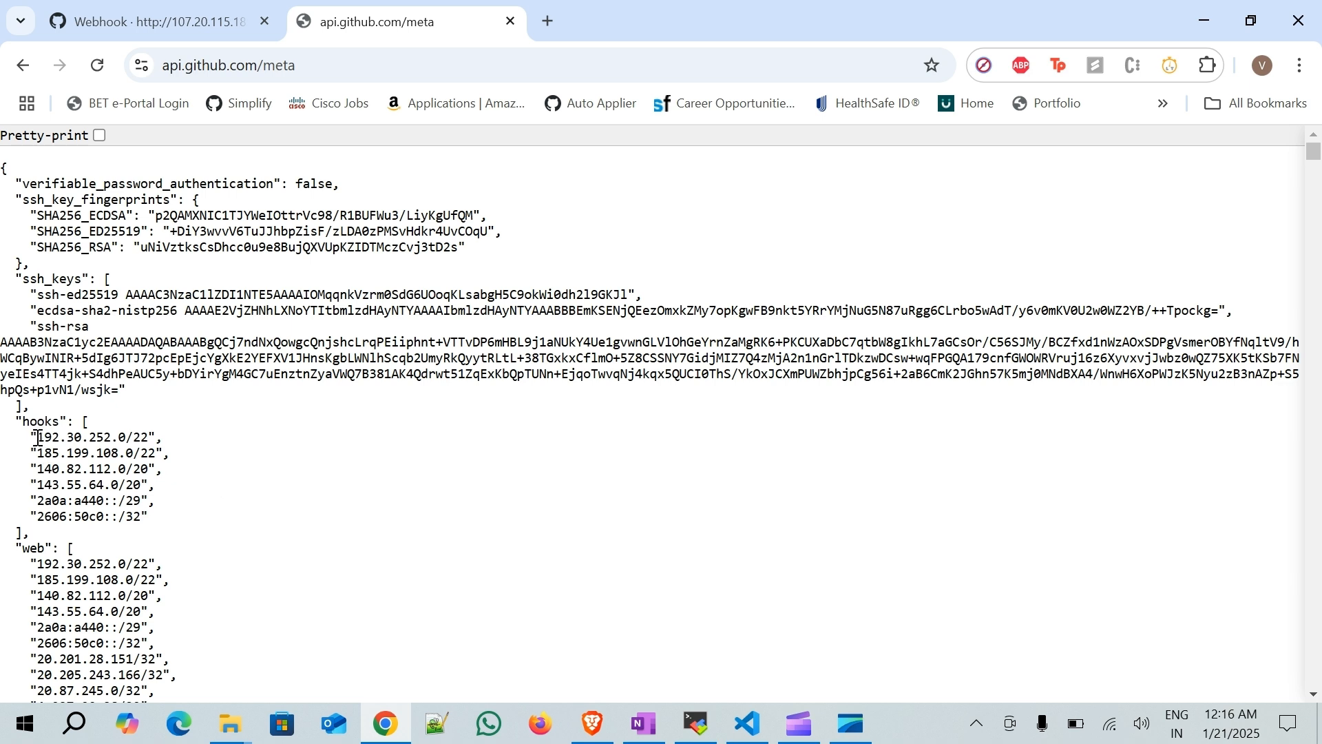
{"action": "left_click_drag", "start_coordinate": [38, 438], "coordinate": [141, 440]}
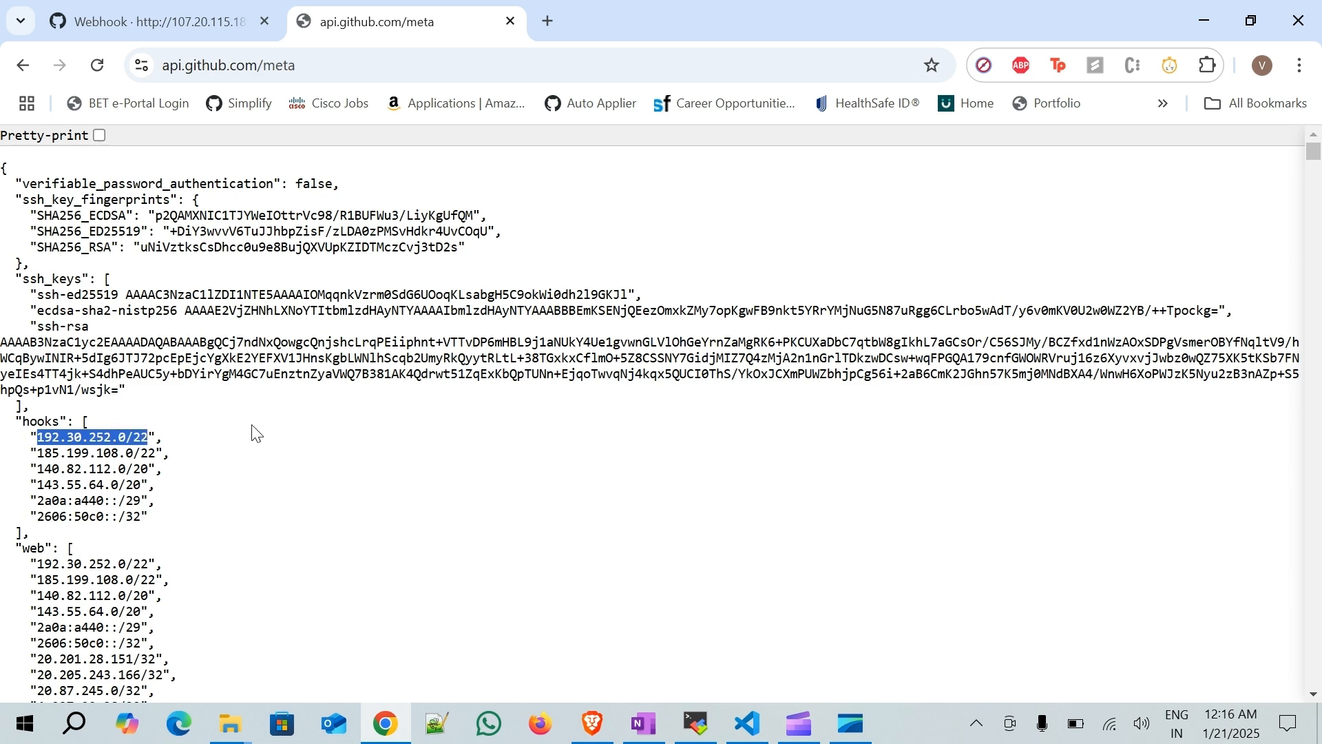
- Switch to Brave, go to the EC2 instance tab and open the Security Groups list
{"action": "left_click", "coordinate": [592, 723]}
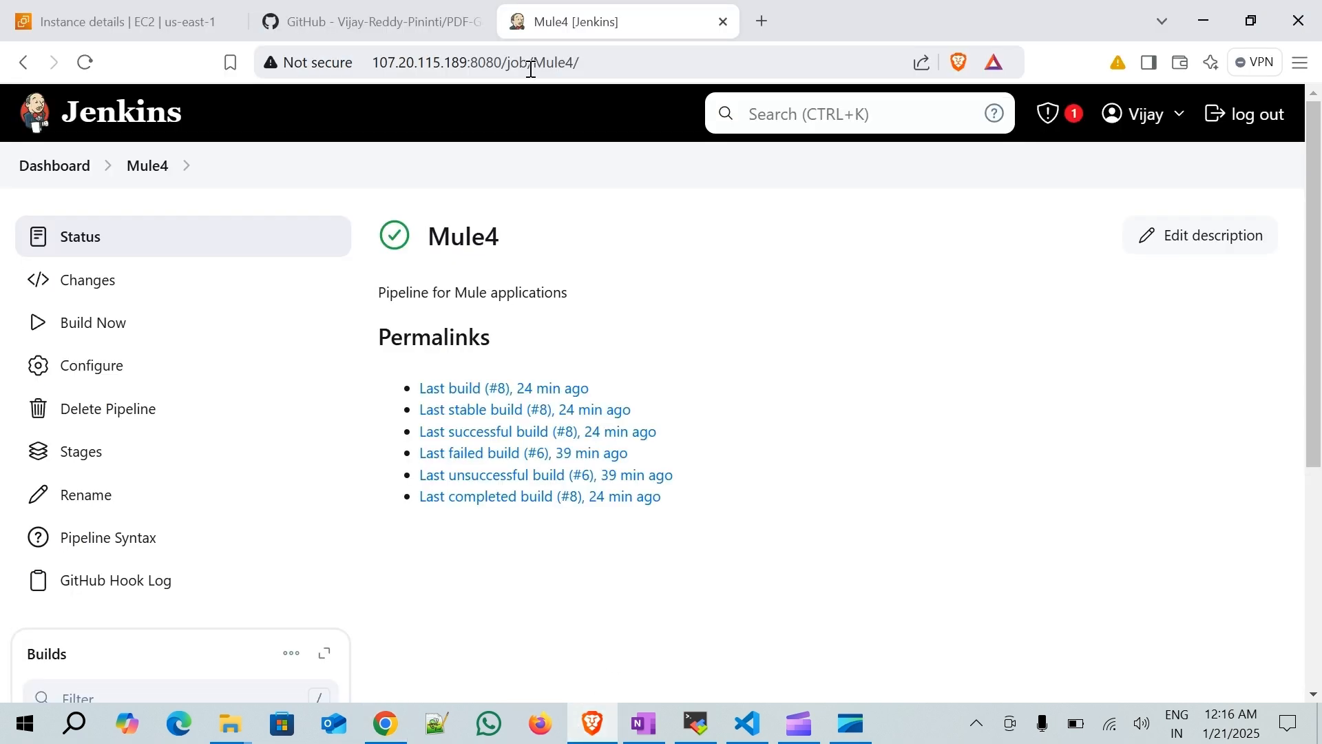
{"action": "left_click", "coordinate": [161, 22]}
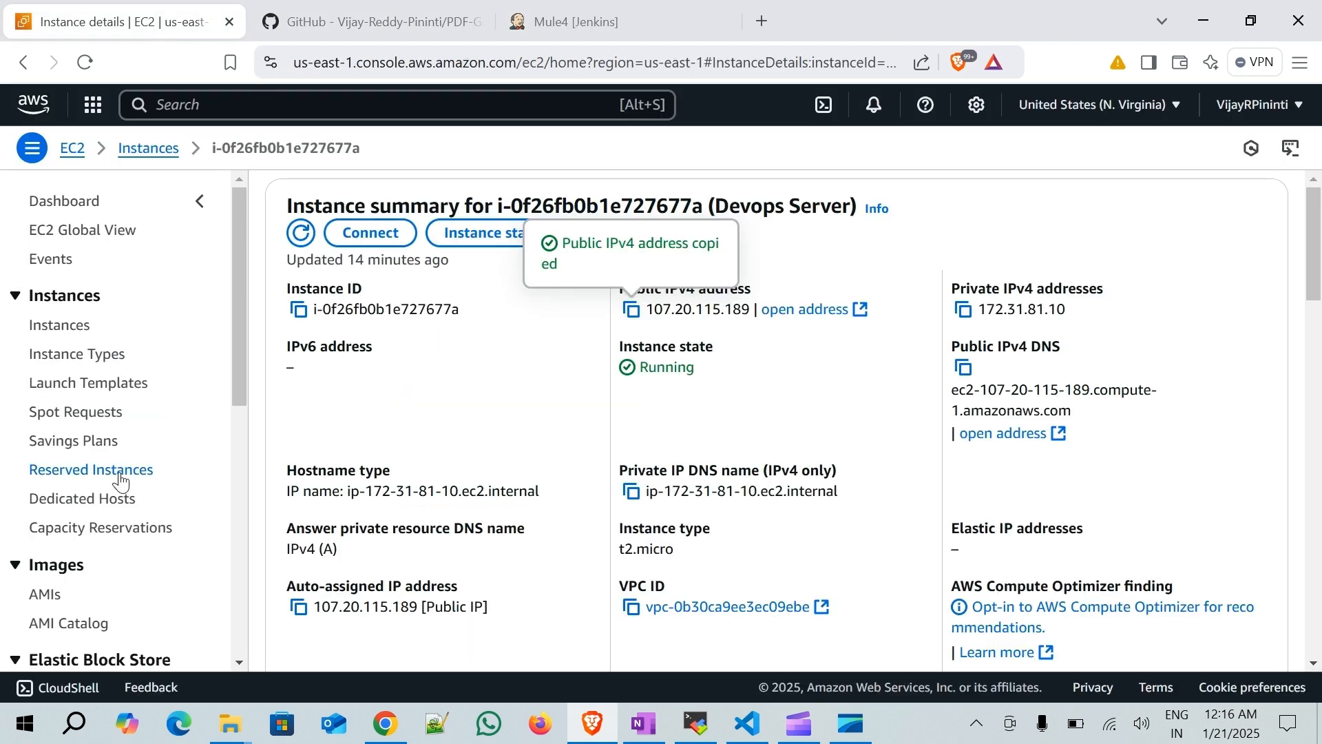
{"action": "scroll", "coordinate": [134, 475], "scroll_direction": "up", "scroll_amount": 2}
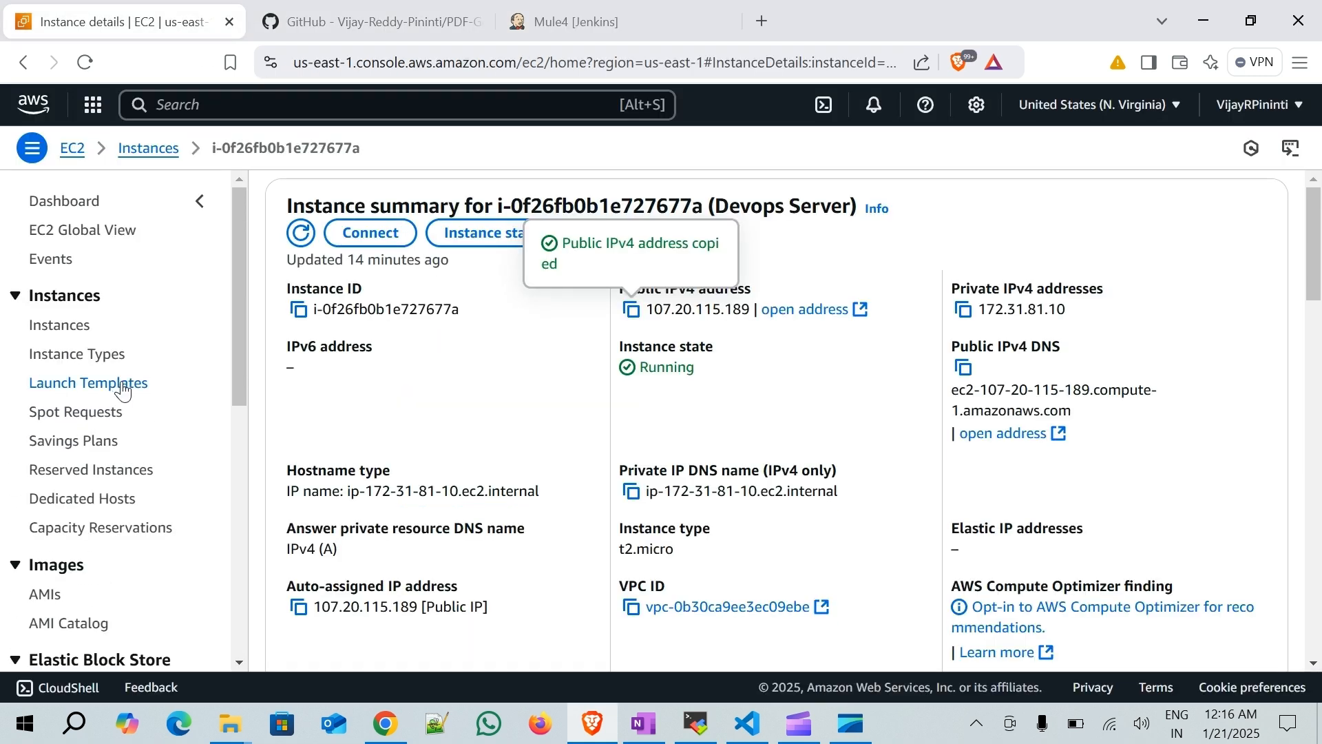
{"action": "scroll", "coordinate": [131, 434], "scroll_direction": "down", "scroll_amount": 5}
{"action": "left_click", "coordinate": [93, 411]}
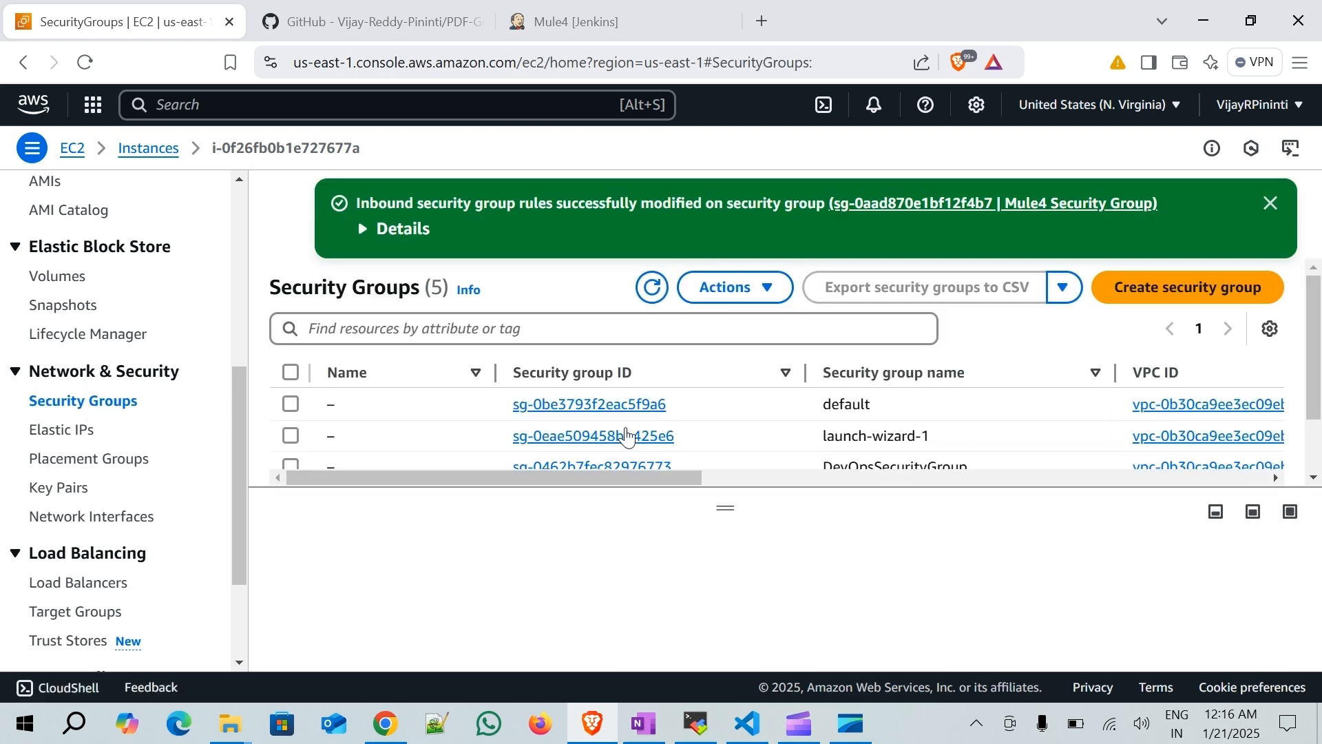
- Open DevOpsSecurityGroup, start editing its inbound rules and add a new rule
{"action": "scroll", "coordinate": [620, 446], "scroll_direction": "down", "scroll_amount": 3}
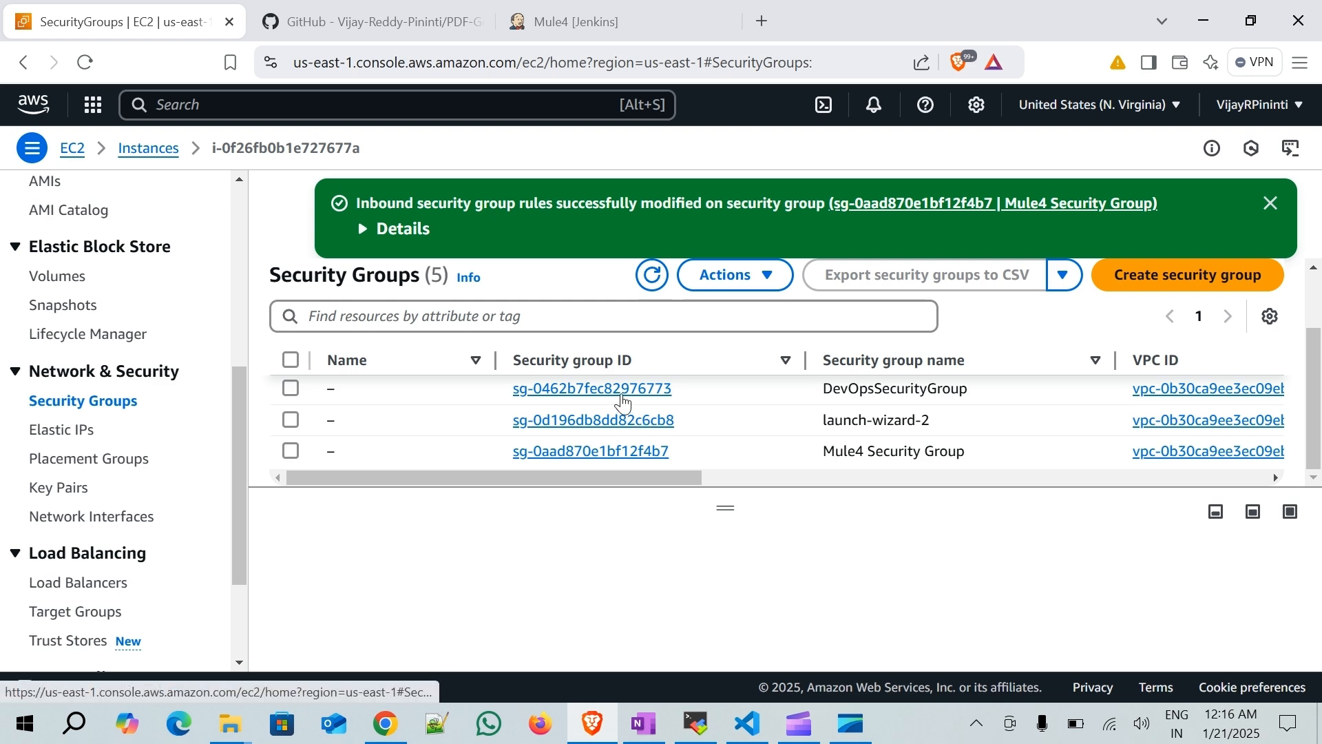
{"action": "left_click", "coordinate": [622, 392]}
{"action": "scroll", "coordinate": [769, 416], "scroll_direction": "down", "scroll_amount": 2}
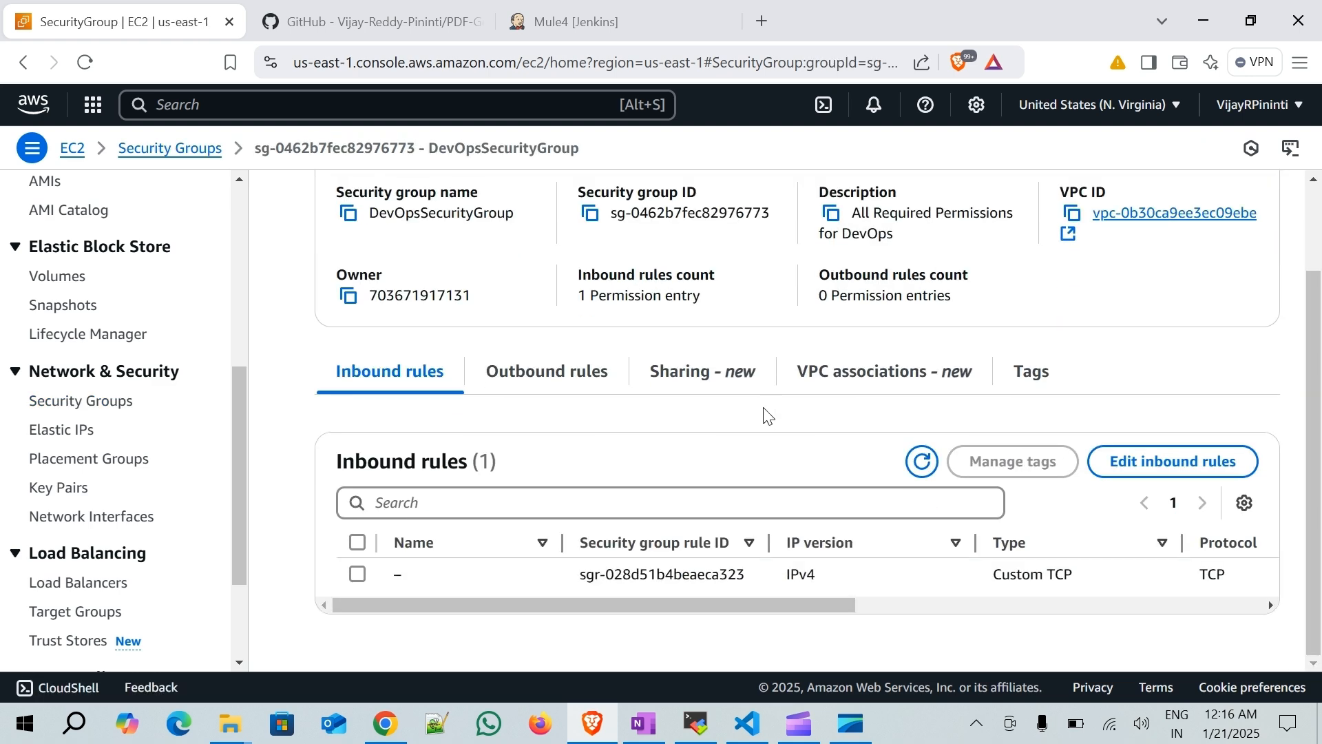
{"action": "left_click", "coordinate": [1192, 475]}
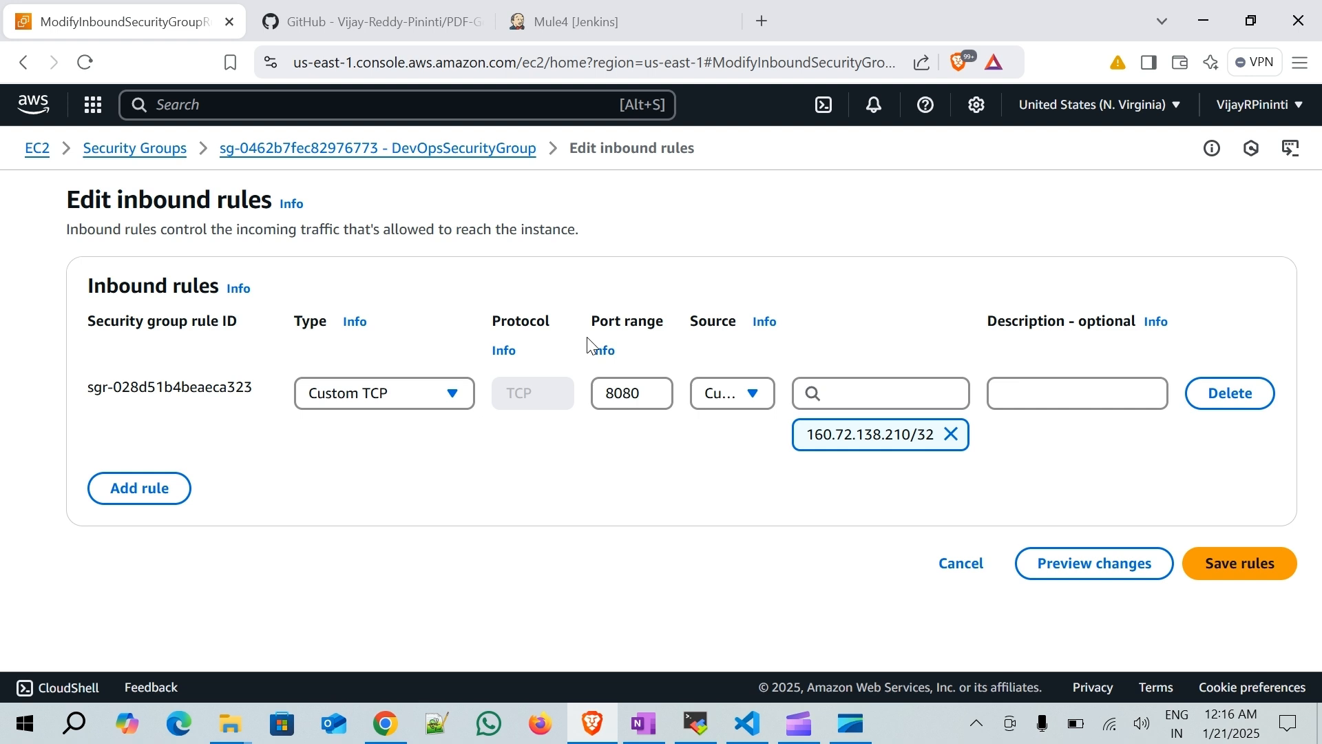
{"action": "left_click", "coordinate": [165, 490]}
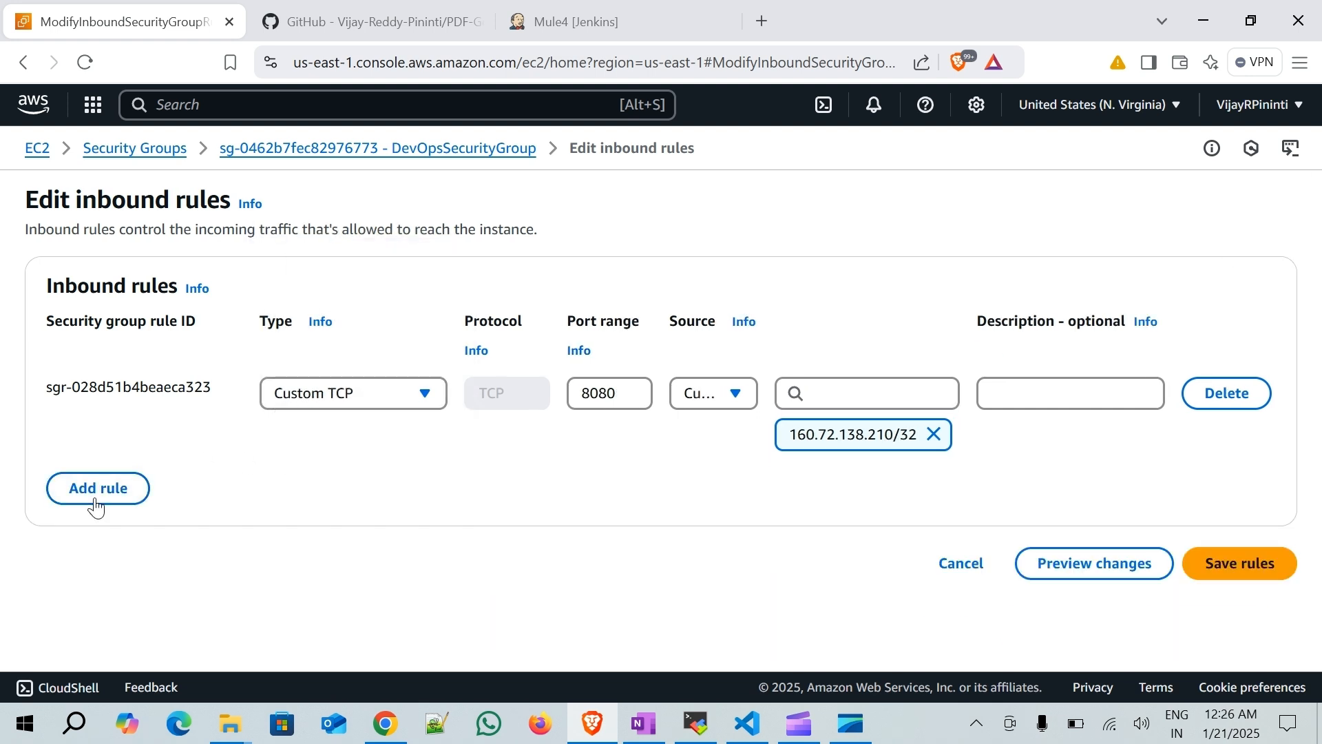
- Set the new inbound rule's port range to 8080 and its source to 2606:50c0::/32 from the clipboard history
{"action": "left_click", "coordinate": [95, 502]}
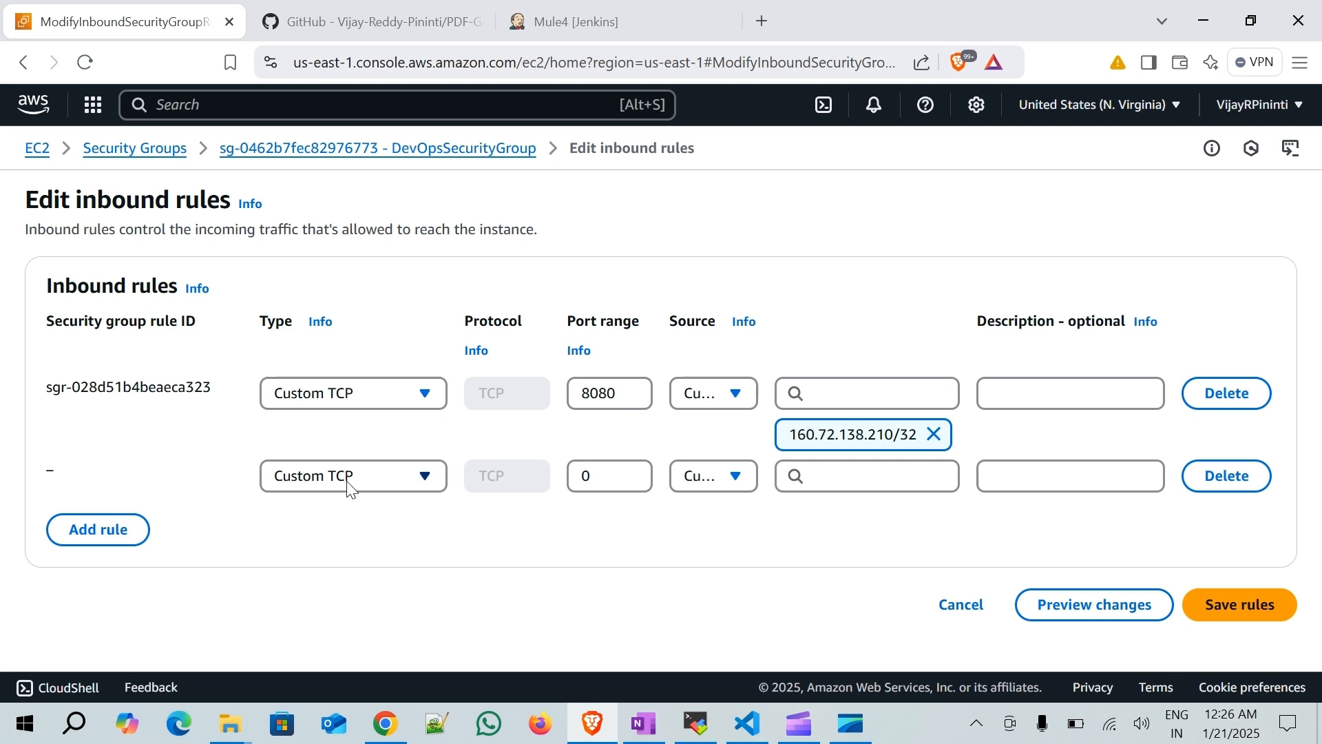
{"action": "left_click_drag", "start_coordinate": [600, 480], "coordinate": [556, 486]}
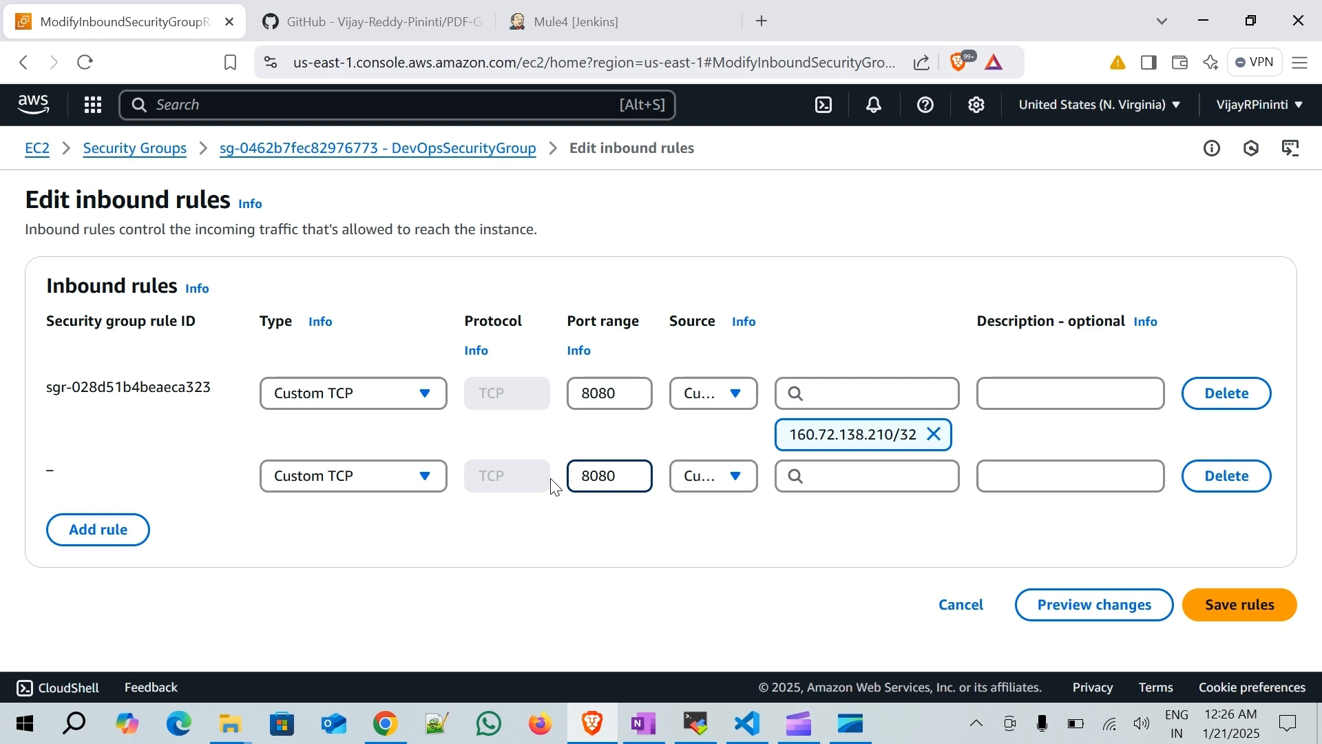
{"action": "left_click", "coordinate": [720, 473]}
{"action": "left_click", "coordinate": [721, 474]}
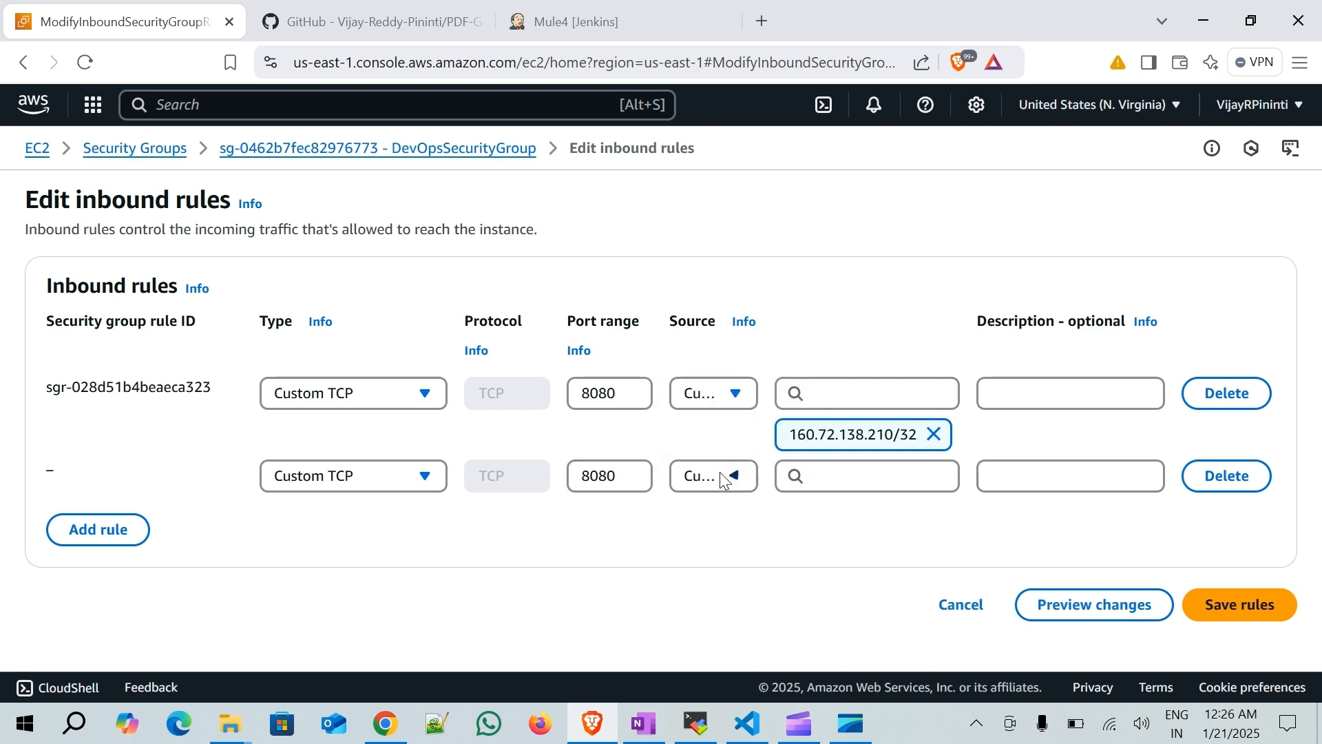
{"action": "left_click", "coordinate": [848, 474]}
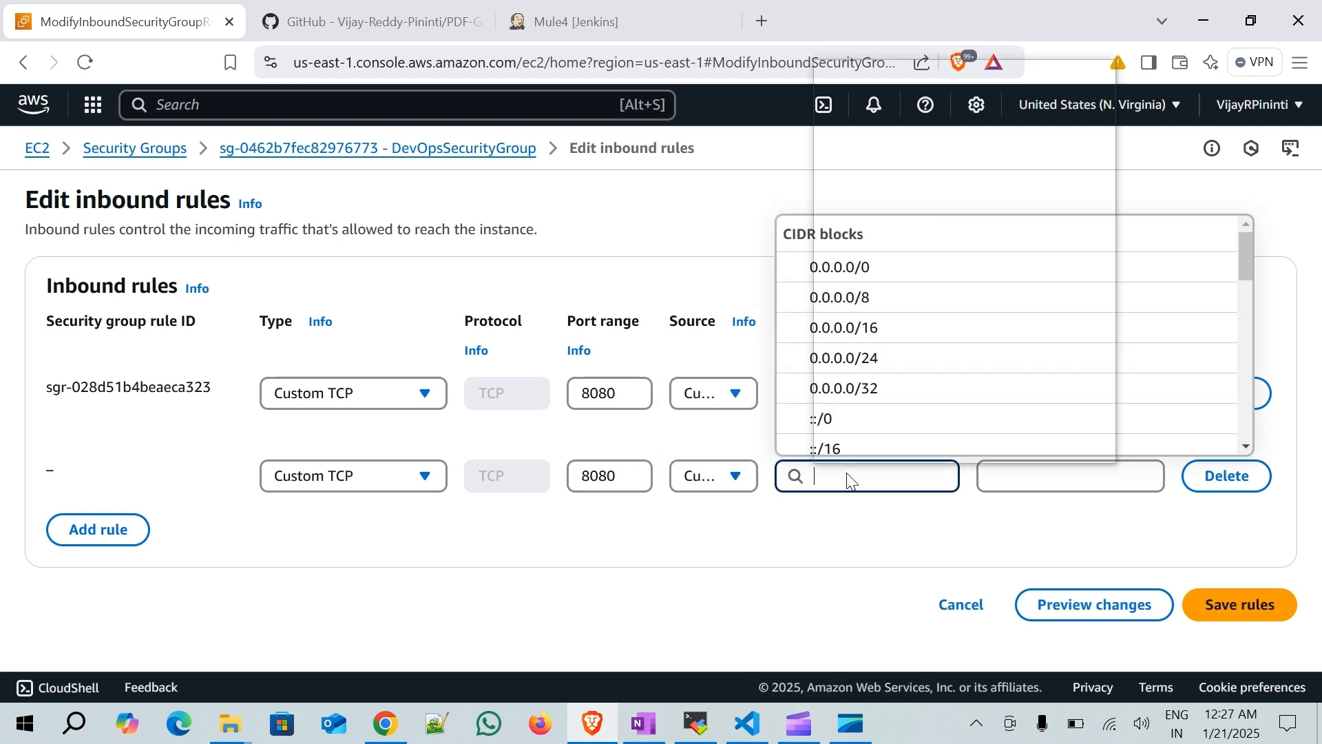
{"action": "key", "text": "super+v"}
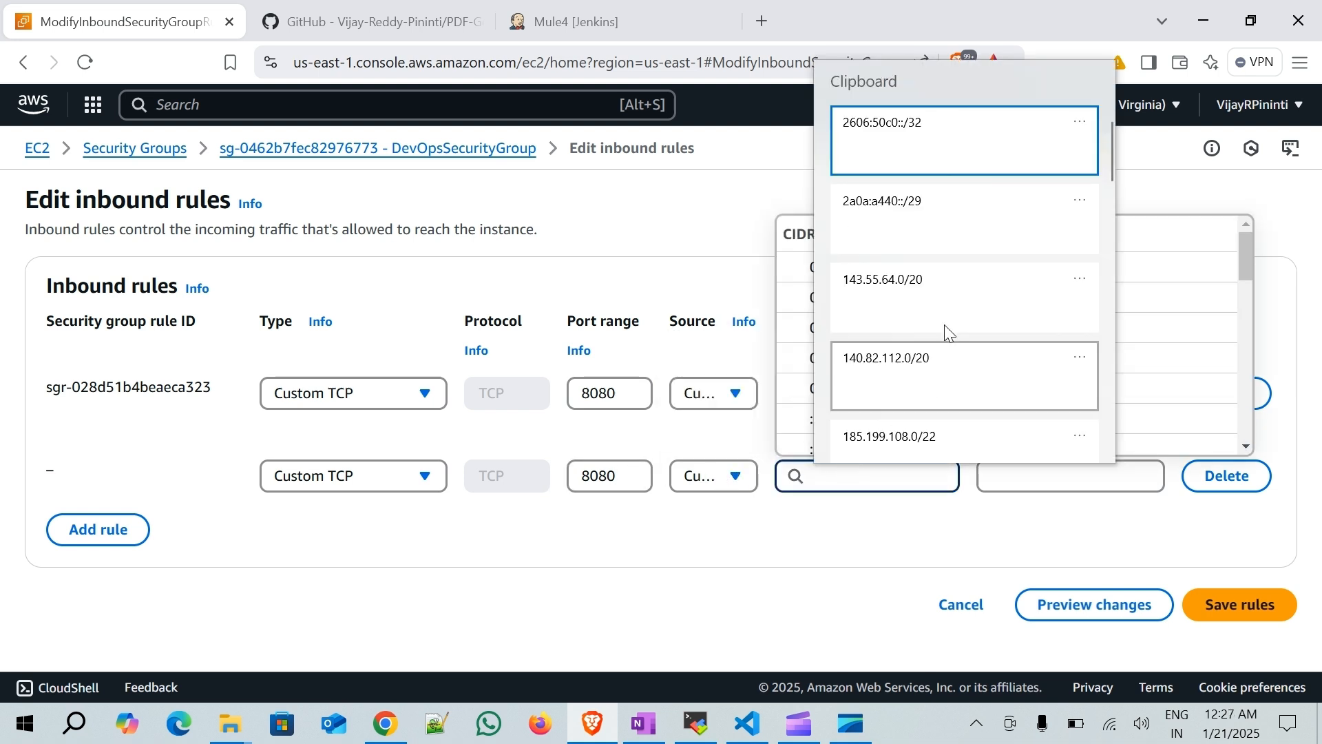
{"action": "left_click", "coordinate": [926, 162]}
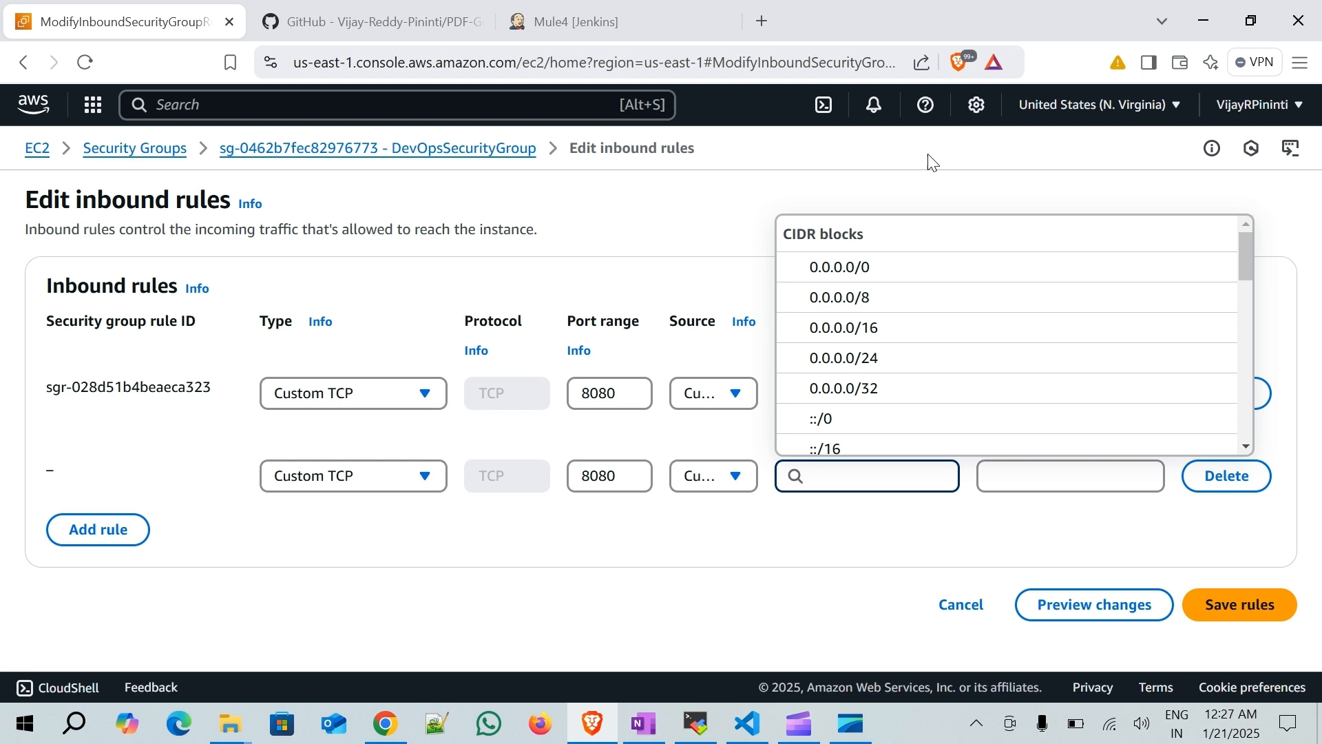
{"action": "left_click", "coordinate": [1002, 528]}
{"action": "scroll", "coordinate": [1004, 528], "scroll_direction": "down", "scroll_amount": 1}
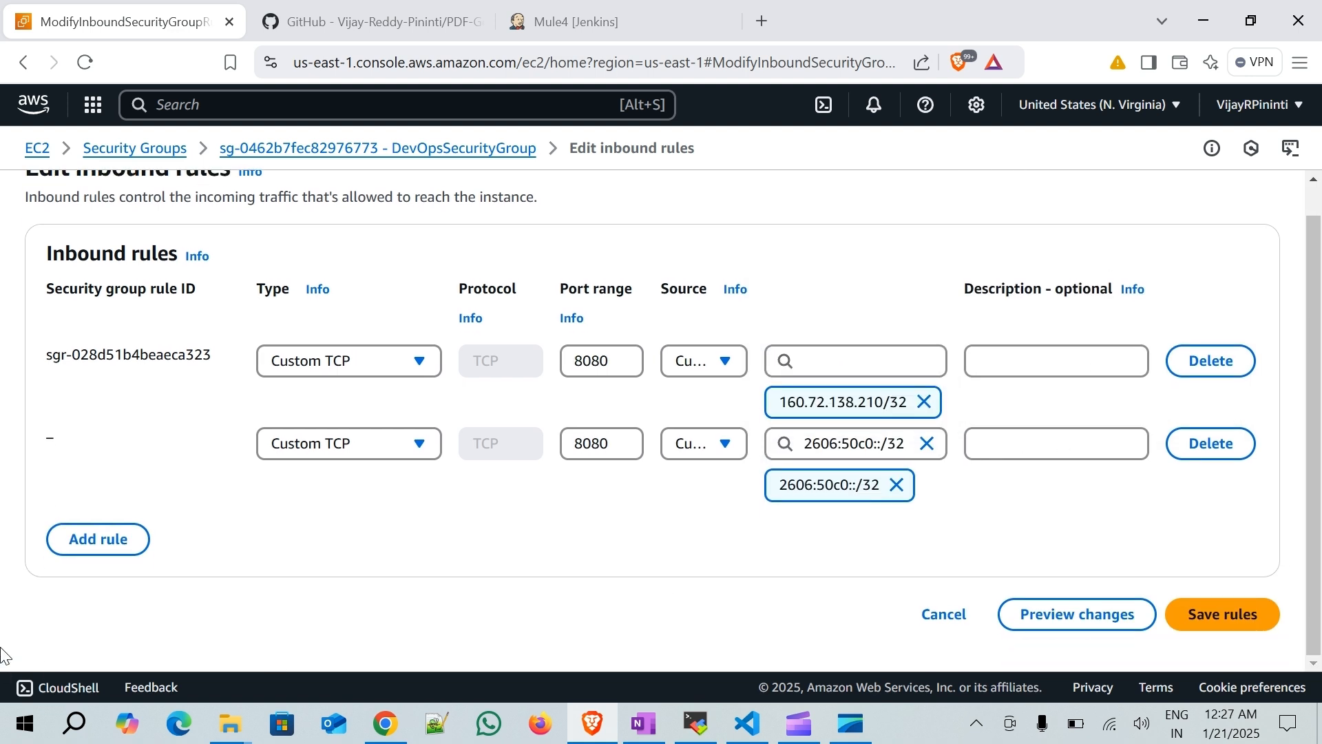
- Add another Custom TCP rule on port 8080 with source 2a0a:a440::/29
{"action": "left_click", "coordinate": [79, 544]}
{"action": "double_click", "coordinate": [569, 523]}
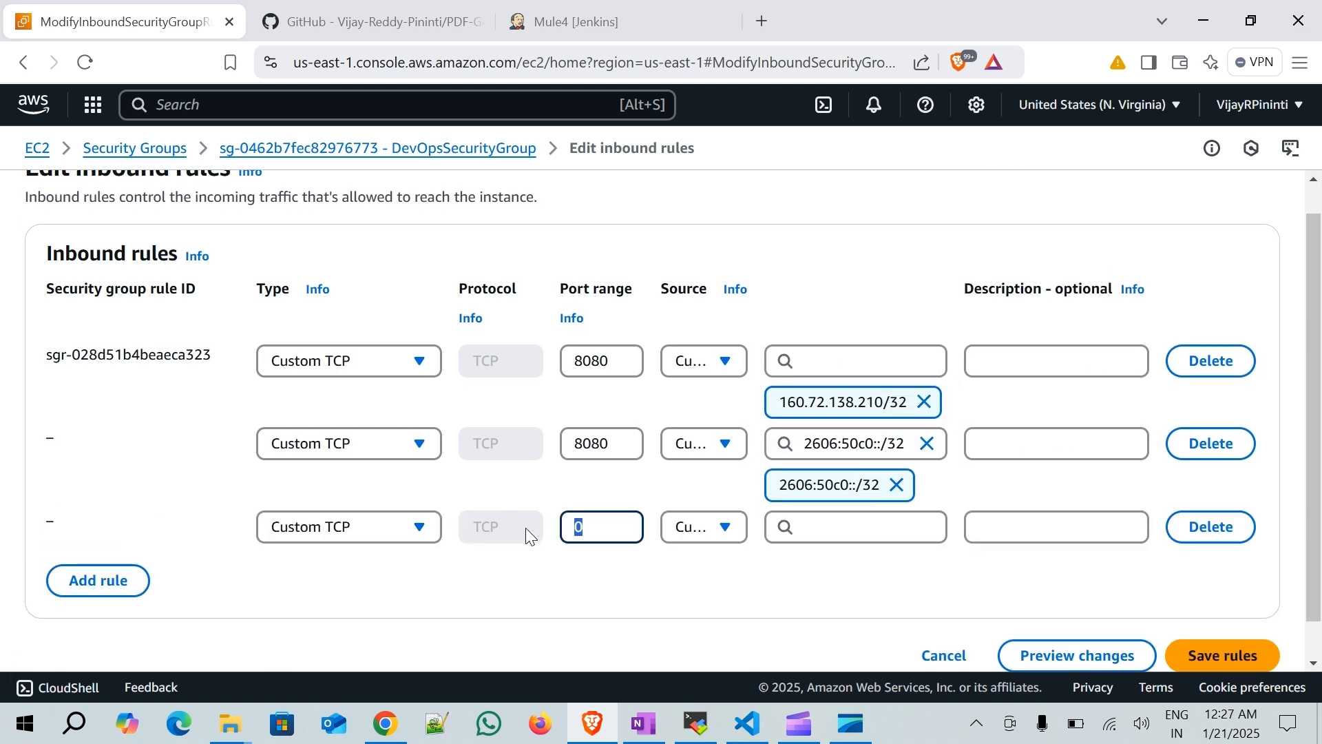
{"action": "type", "text": "8080"}
{"action": "left_click", "coordinate": [832, 532]}
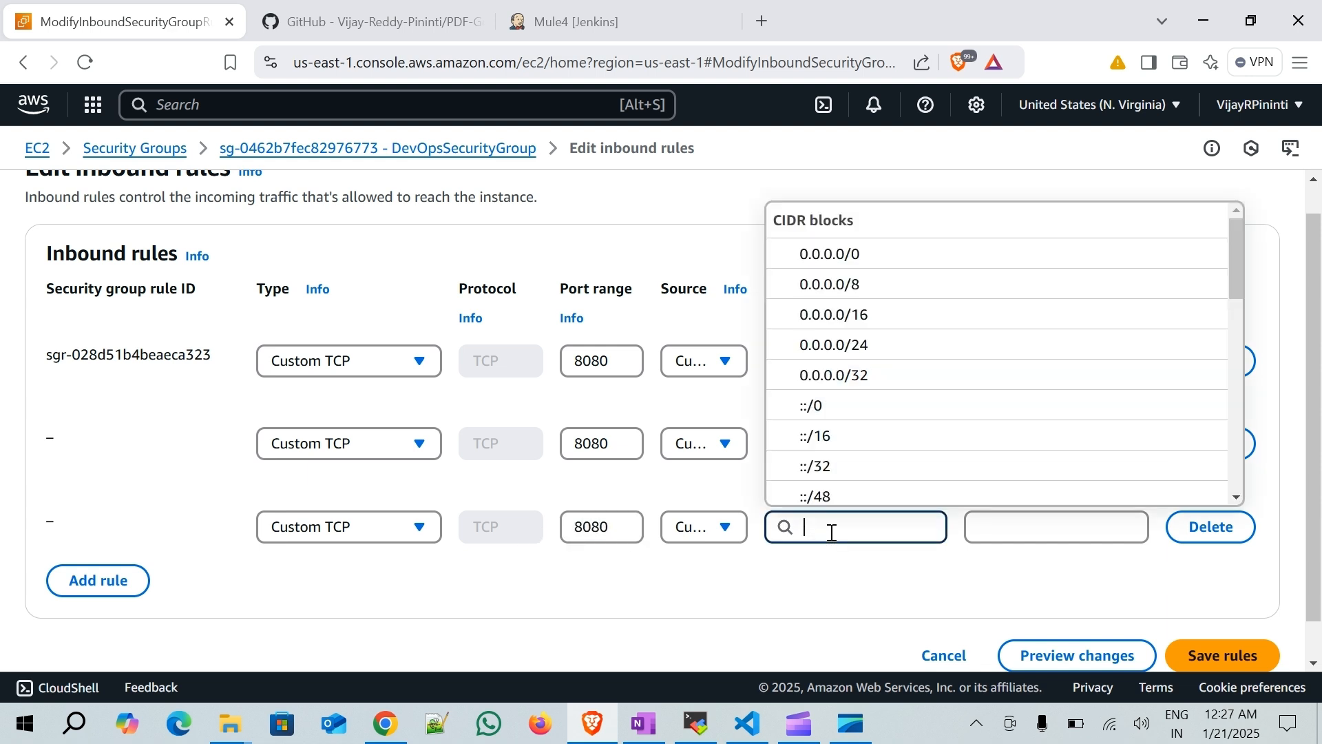
{"action": "key", "text": "super+v"}
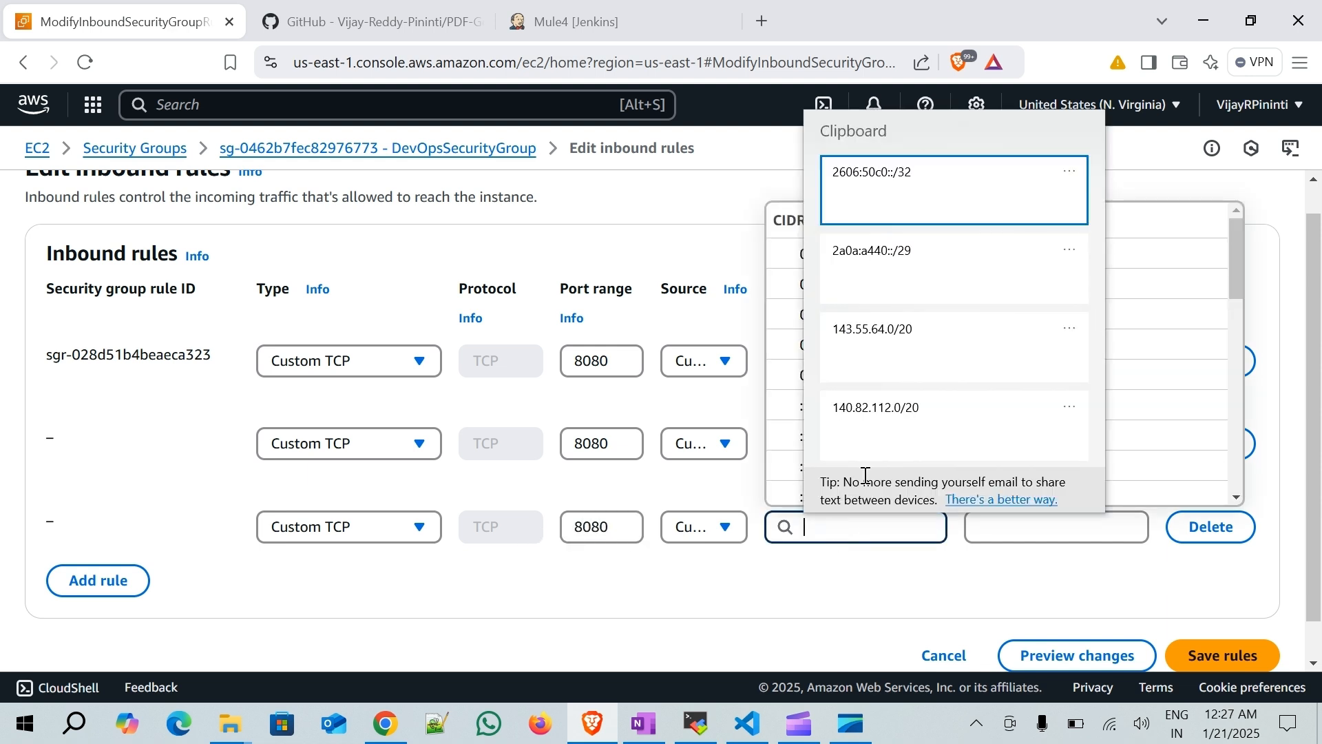
{"action": "left_click", "coordinate": [920, 286]}
{"action": "left_click", "coordinate": [629, 632]}
{"action": "scroll", "coordinate": [679, 576], "scroll_direction": "down", "scroll_amount": 2}
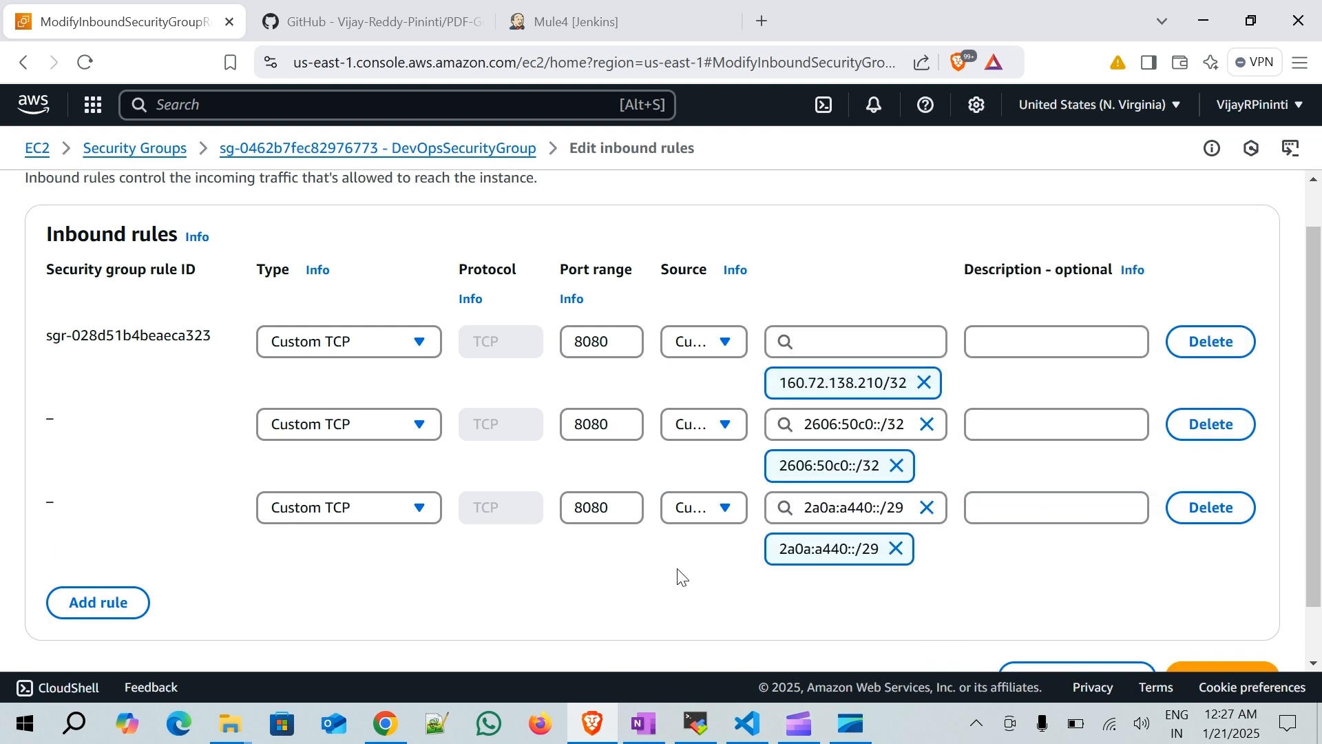
- Add another Custom TCP rule on port 8080 with source 143.55.64.0/20
{"action": "left_click", "coordinate": [109, 547]}
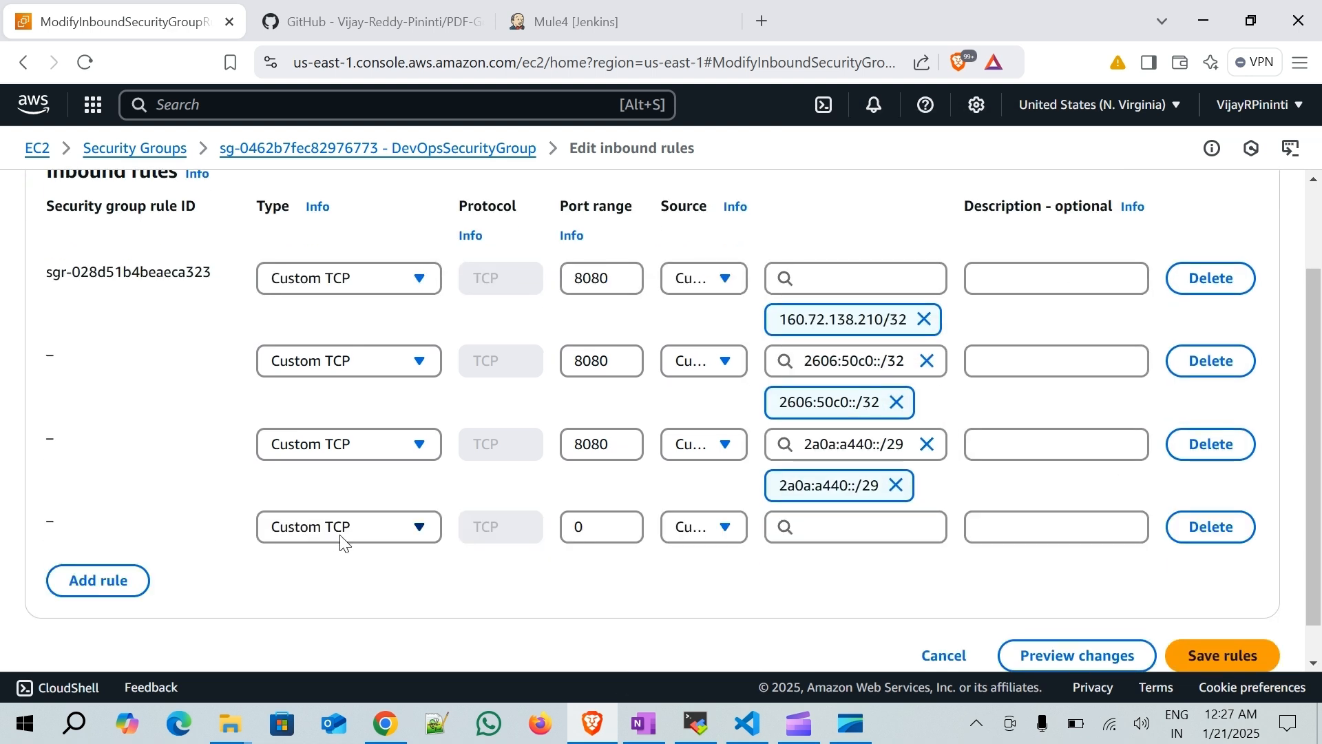
{"action": "double_click", "coordinate": [611, 527]}
{"action": "type", "text": "8080"}
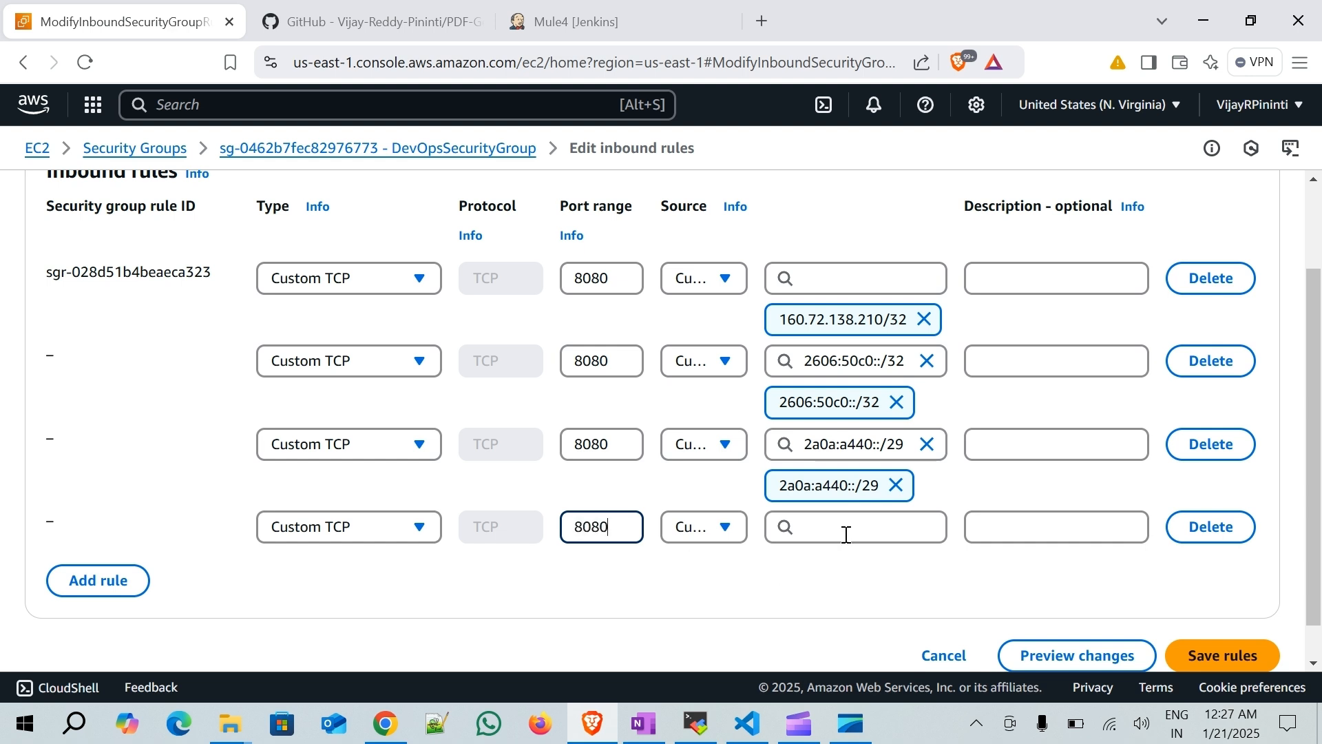
{"action": "left_click", "coordinate": [846, 533]}
{"action": "key", "text": "super+v"}
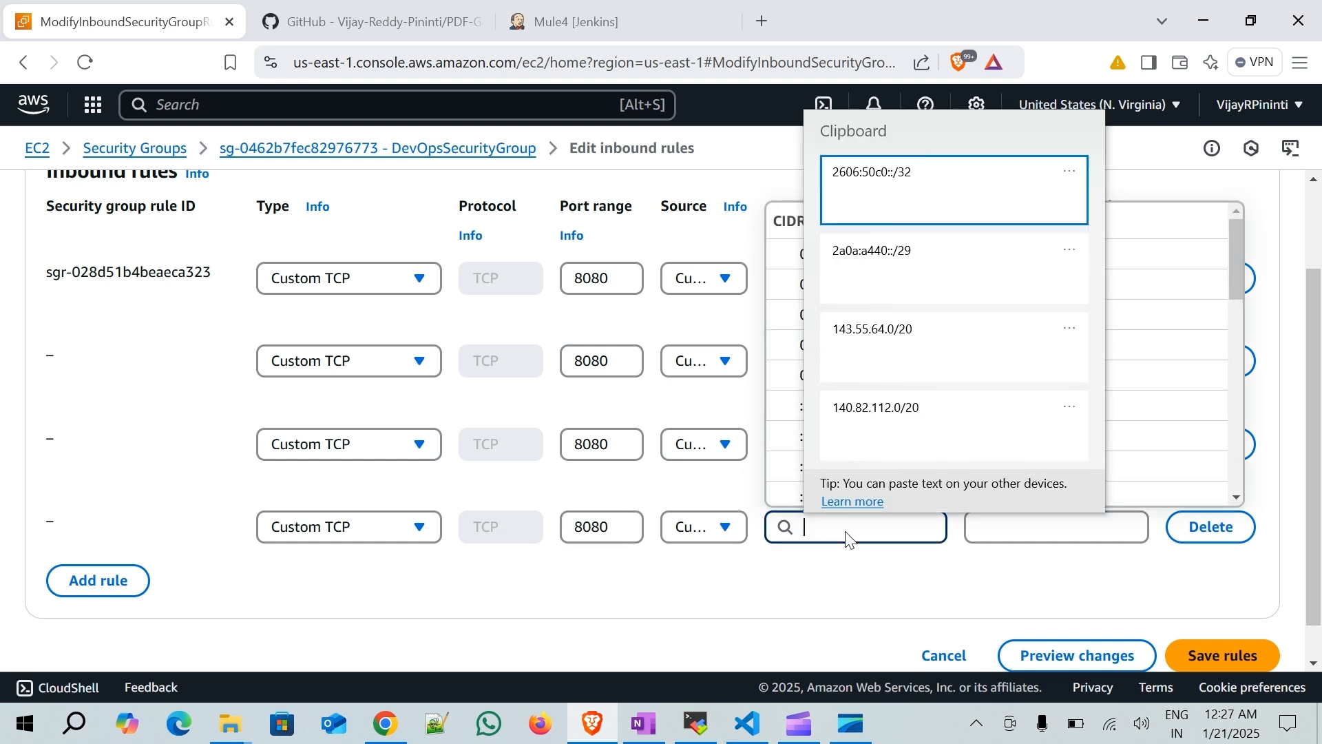
{"action": "left_click", "coordinate": [918, 348]}
{"action": "left_click", "coordinate": [597, 597]}
{"action": "scroll", "coordinate": [564, 575], "scroll_direction": "down", "scroll_amount": 2}
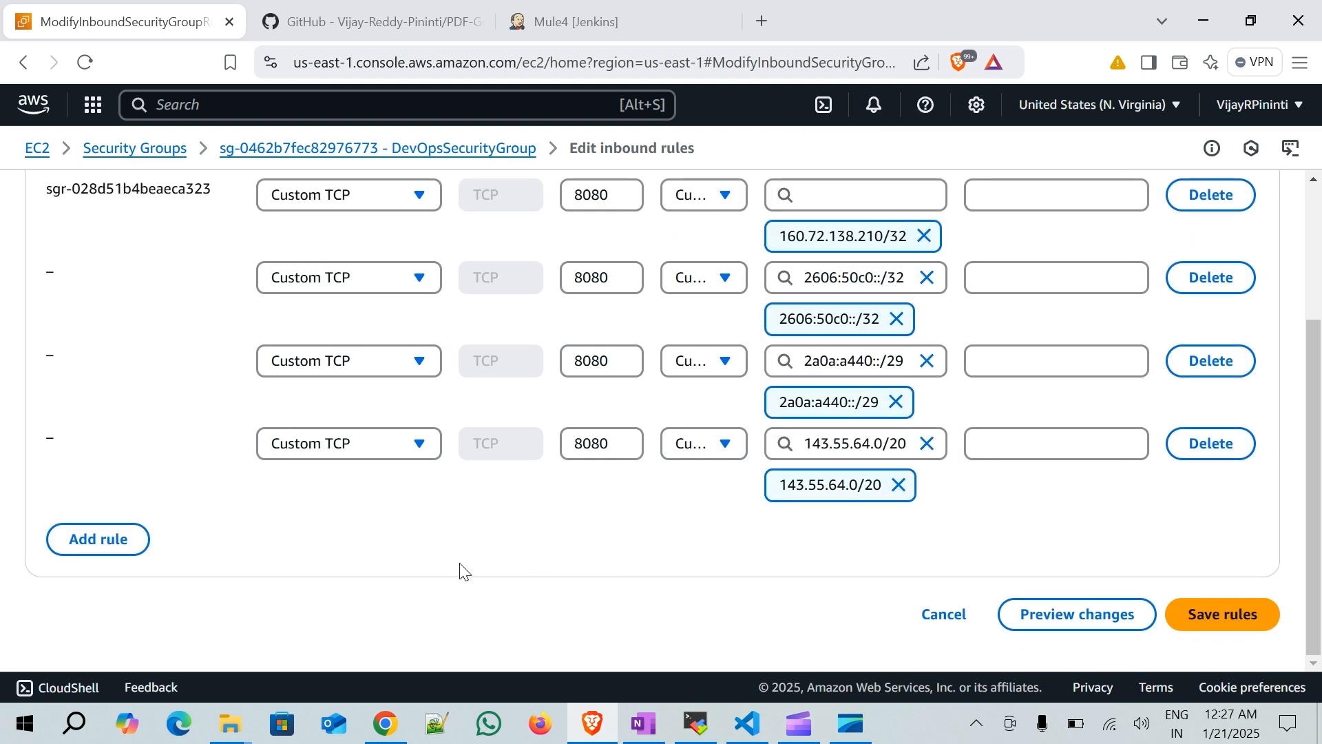
- Add another Custom TCP rule on port 8080 with source 140.82.112.0/20
{"action": "left_click", "coordinate": [107, 538]}
{"action": "double_click", "coordinate": [596, 521]}
{"action": "type", "text": "8080"}
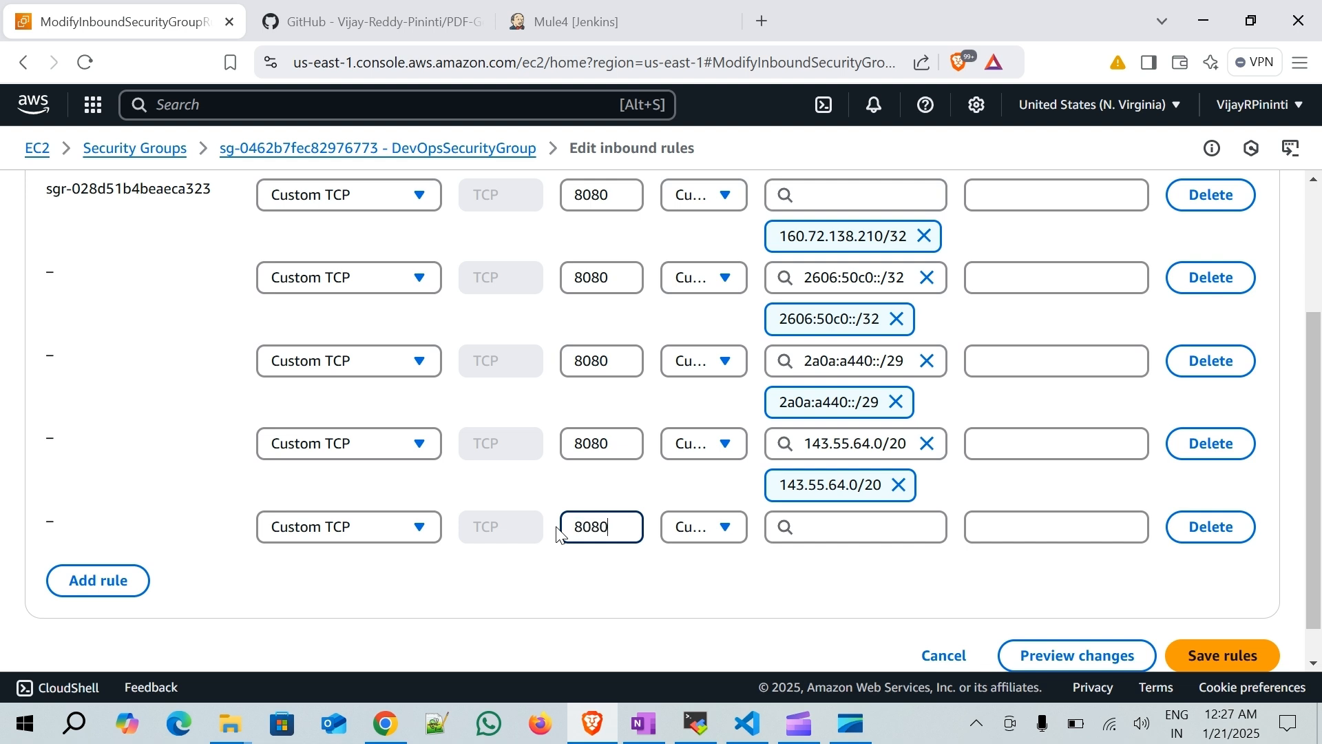
{"action": "left_click", "coordinate": [813, 534]}
{"action": "key", "text": "super+v"}
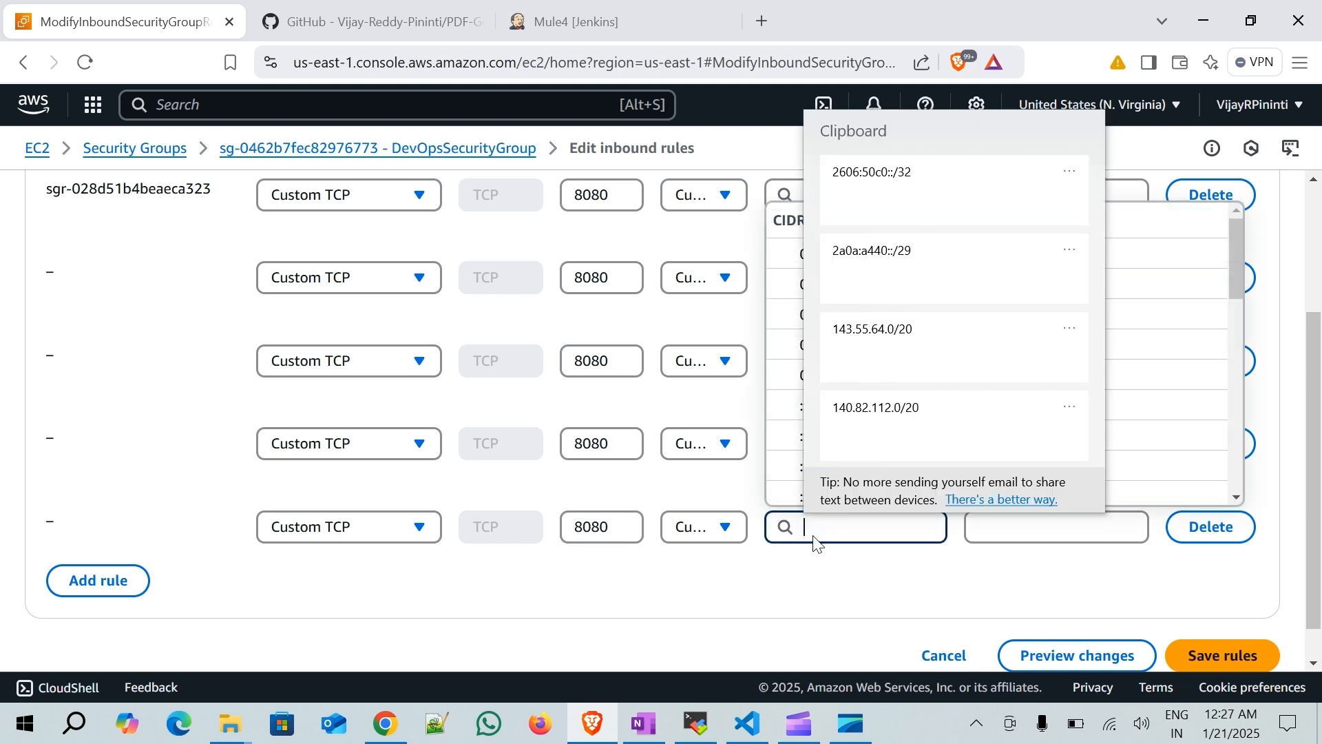
{"action": "left_click", "coordinate": [913, 428]}
{"action": "left_click", "coordinate": [671, 610]}
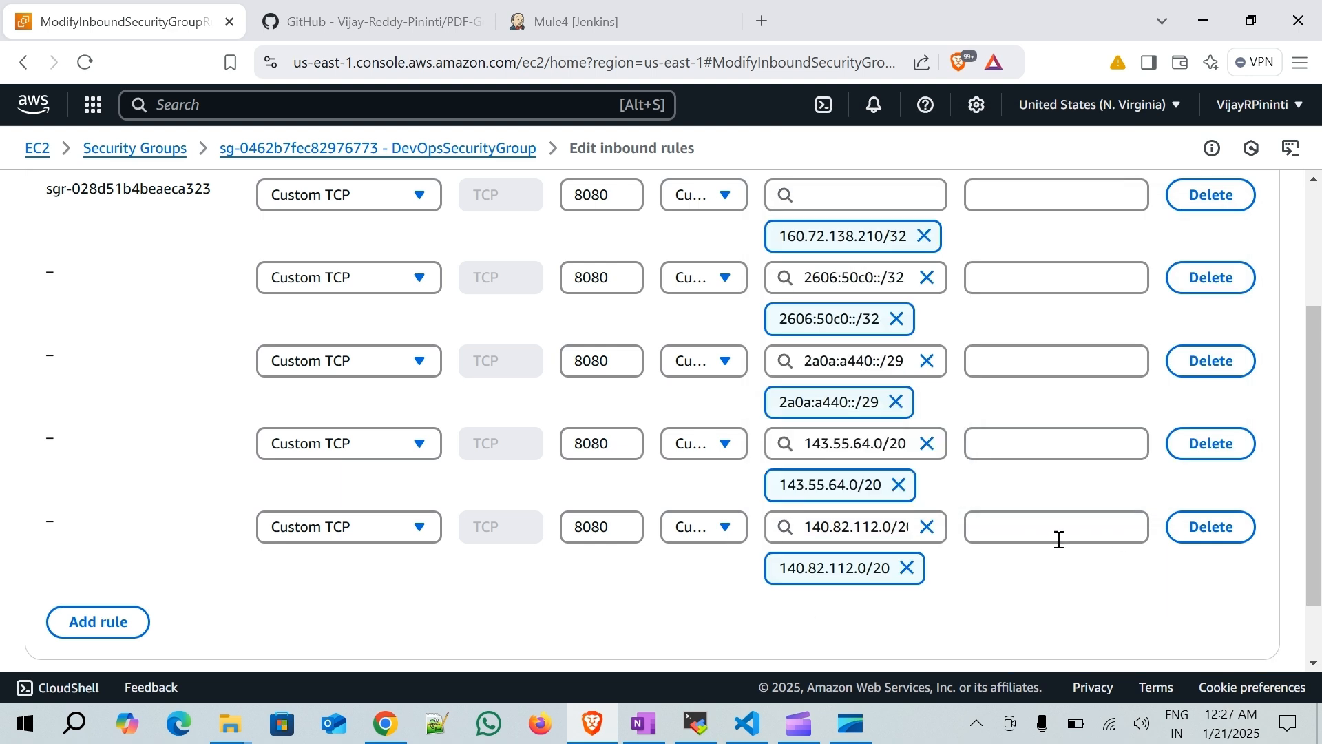
{"action": "scroll", "coordinate": [1058, 536], "scroll_direction": "down", "scroll_amount": 2}
- Add another Custom TCP rule on port 8080 with source 185.199.108.0/22
{"action": "left_click", "coordinate": [90, 540]}
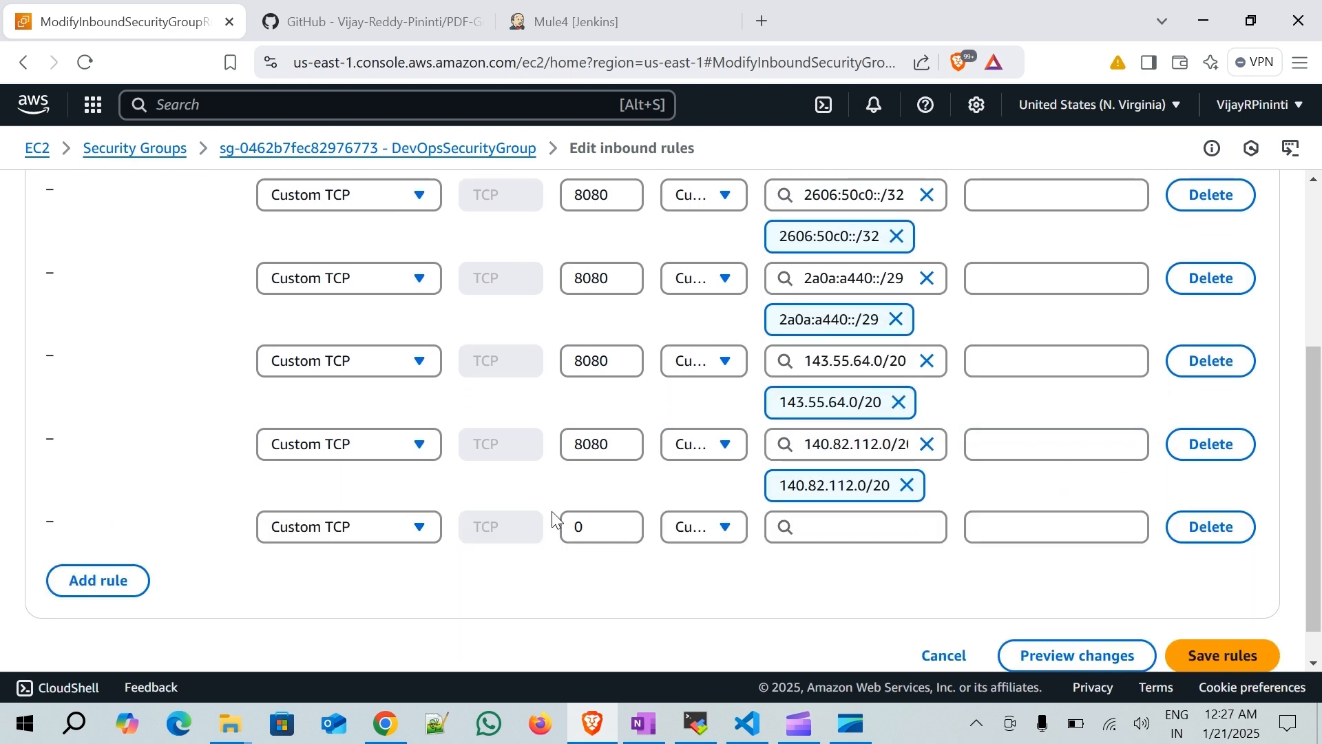
{"action": "double_click", "coordinate": [608, 527]}
{"action": "type", "text": "8080"}
{"action": "left_click", "coordinate": [855, 523]}
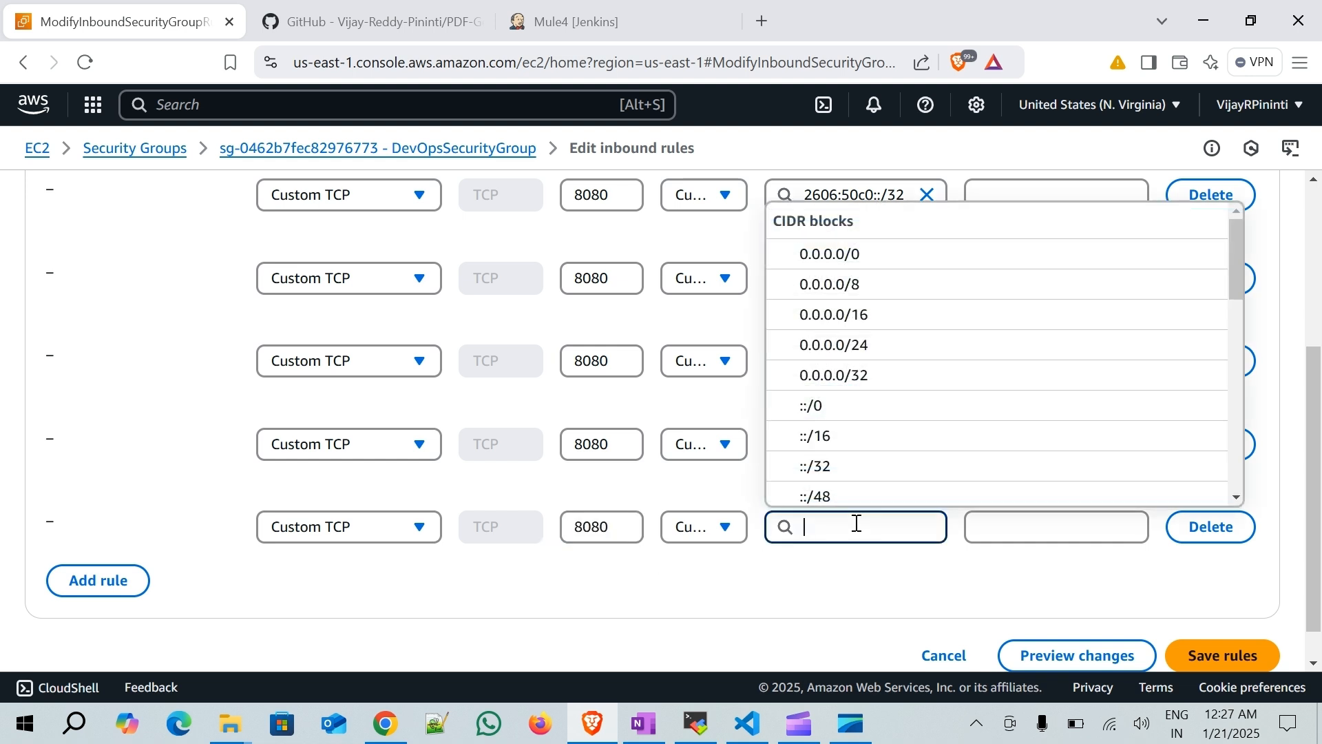
{"action": "key", "text": "super+v"}
{"action": "scroll", "coordinate": [927, 396], "scroll_direction": "down", "scroll_amount": 1}
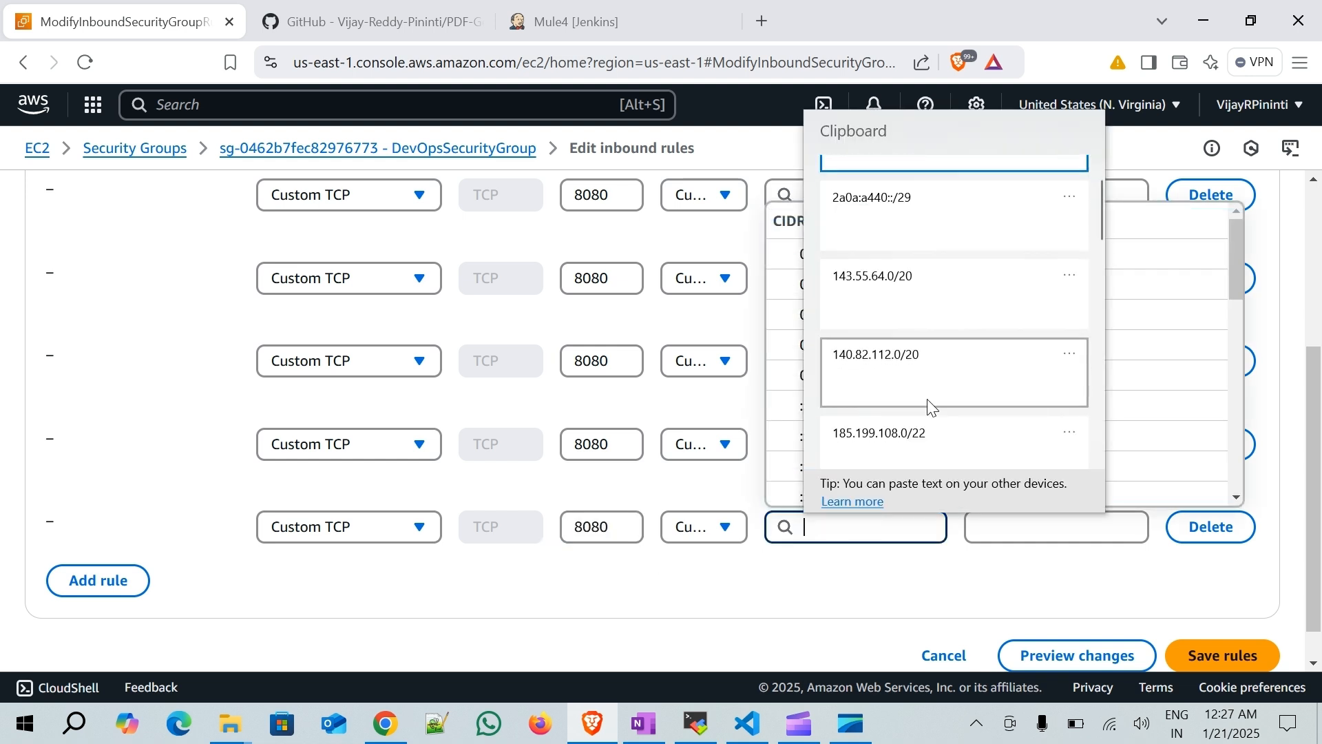
{"action": "left_click", "coordinate": [921, 447]}
{"action": "key", "text": "Down"}
{"action": "key", "text": "Return"}
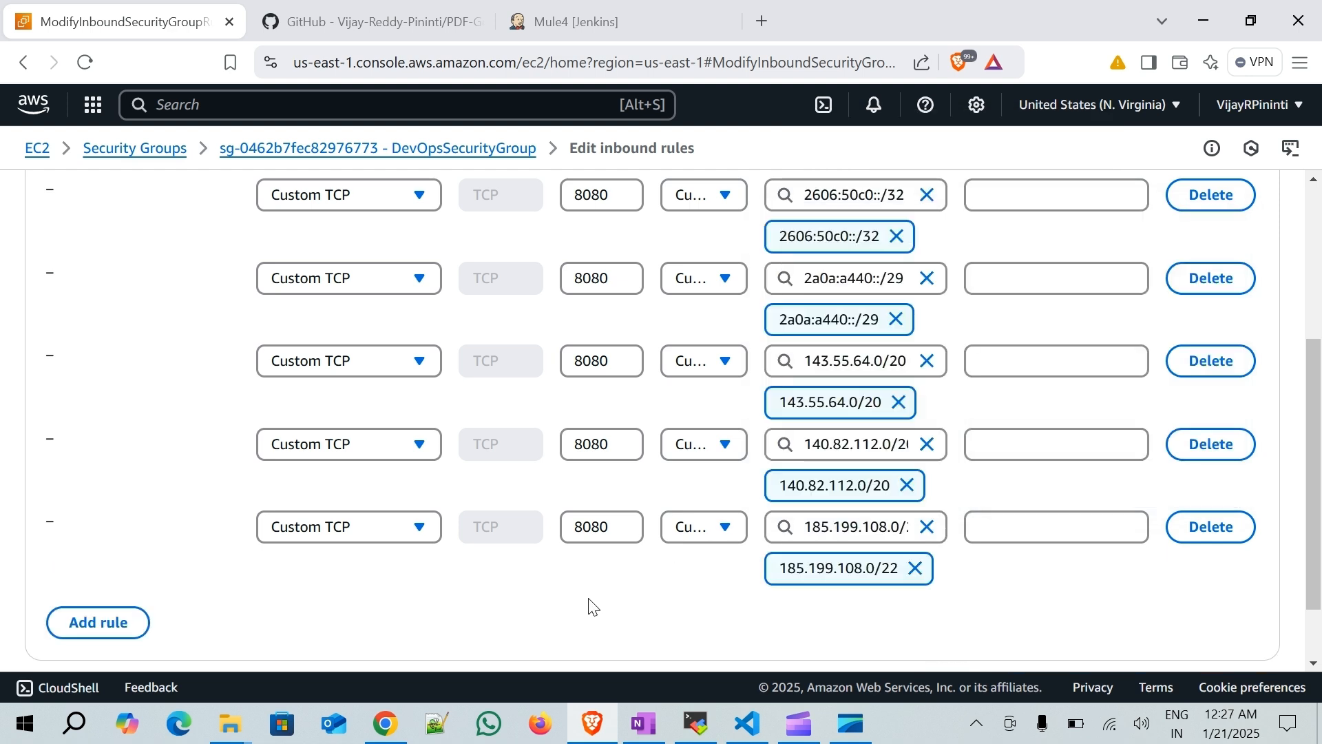
{"action": "scroll", "coordinate": [595, 605], "scroll_direction": "down", "scroll_amount": 1}
- Add another Custom TCP rule on port 8080 with source 192.30.252.0/22
{"action": "left_click", "coordinate": [101, 544]}
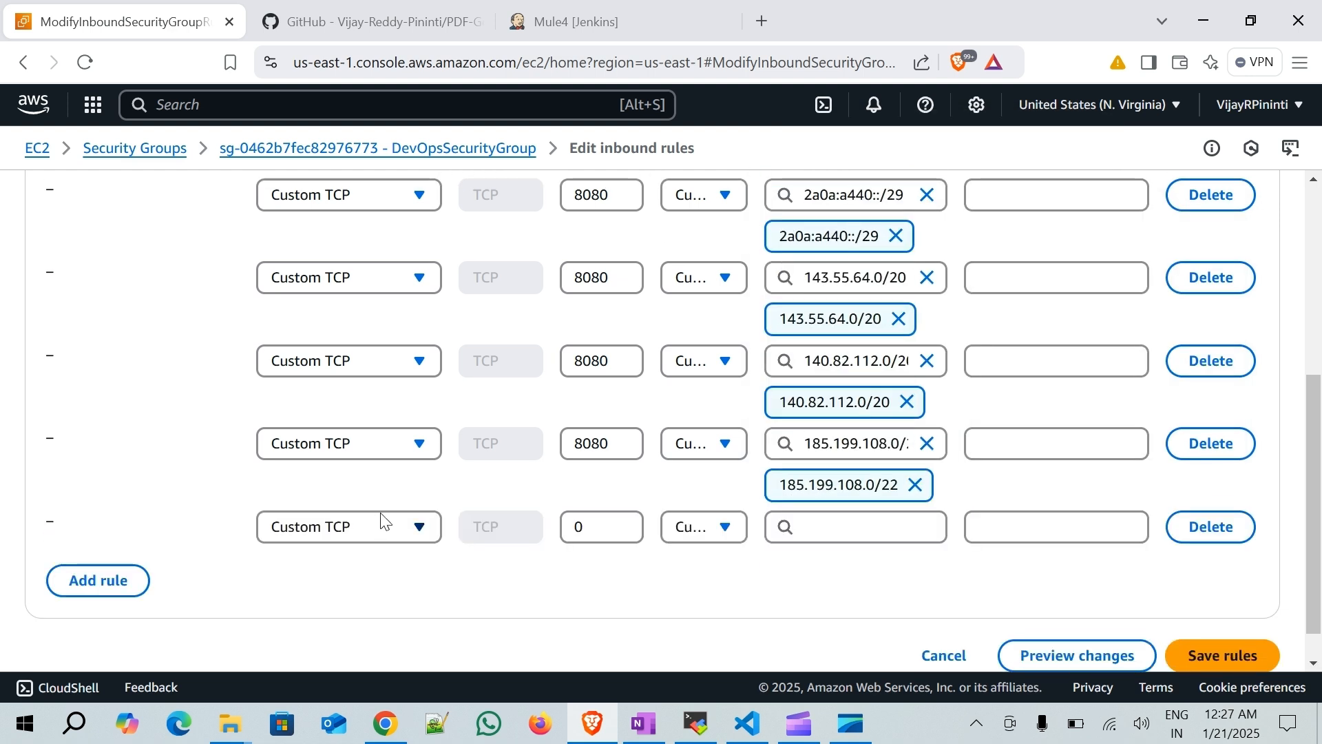
{"action": "double_click", "coordinate": [621, 530]}
{"action": "type", "text": "8080"}
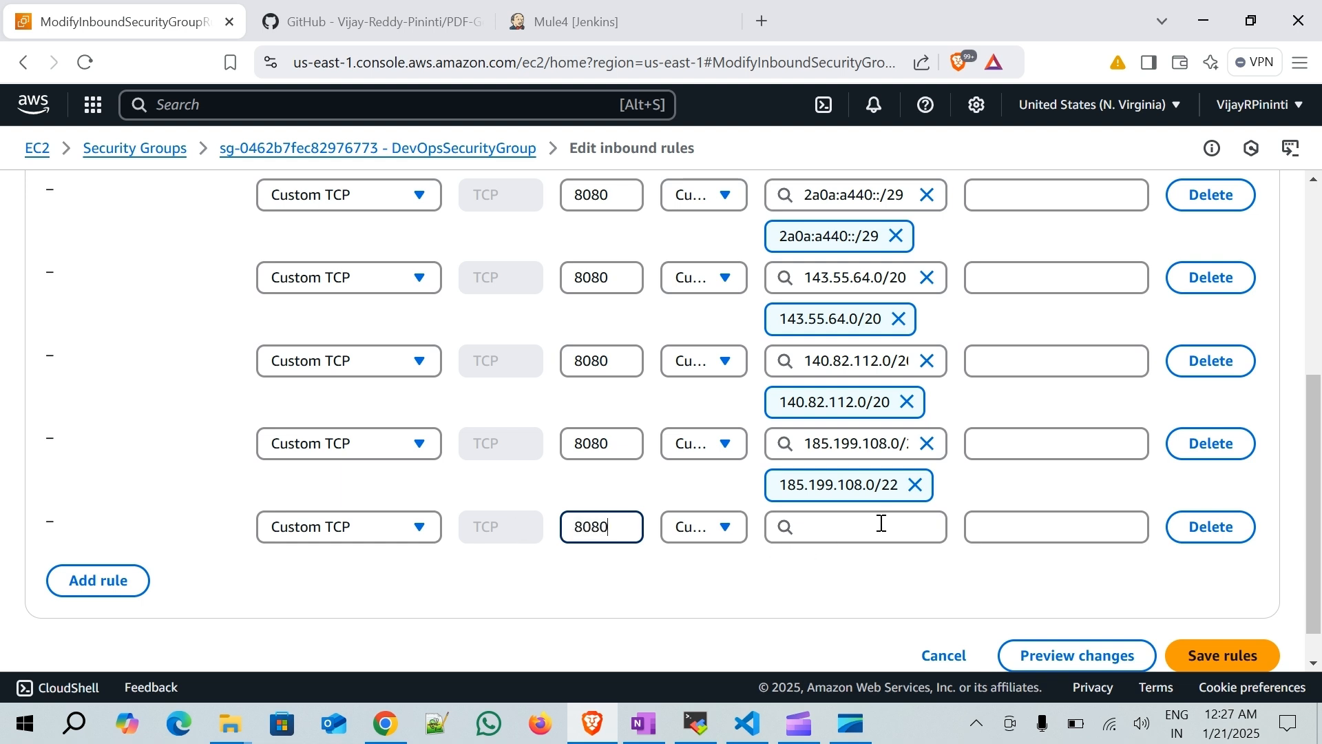
{"action": "left_click", "coordinate": [881, 524]}
{"action": "key", "text": "super+v"}
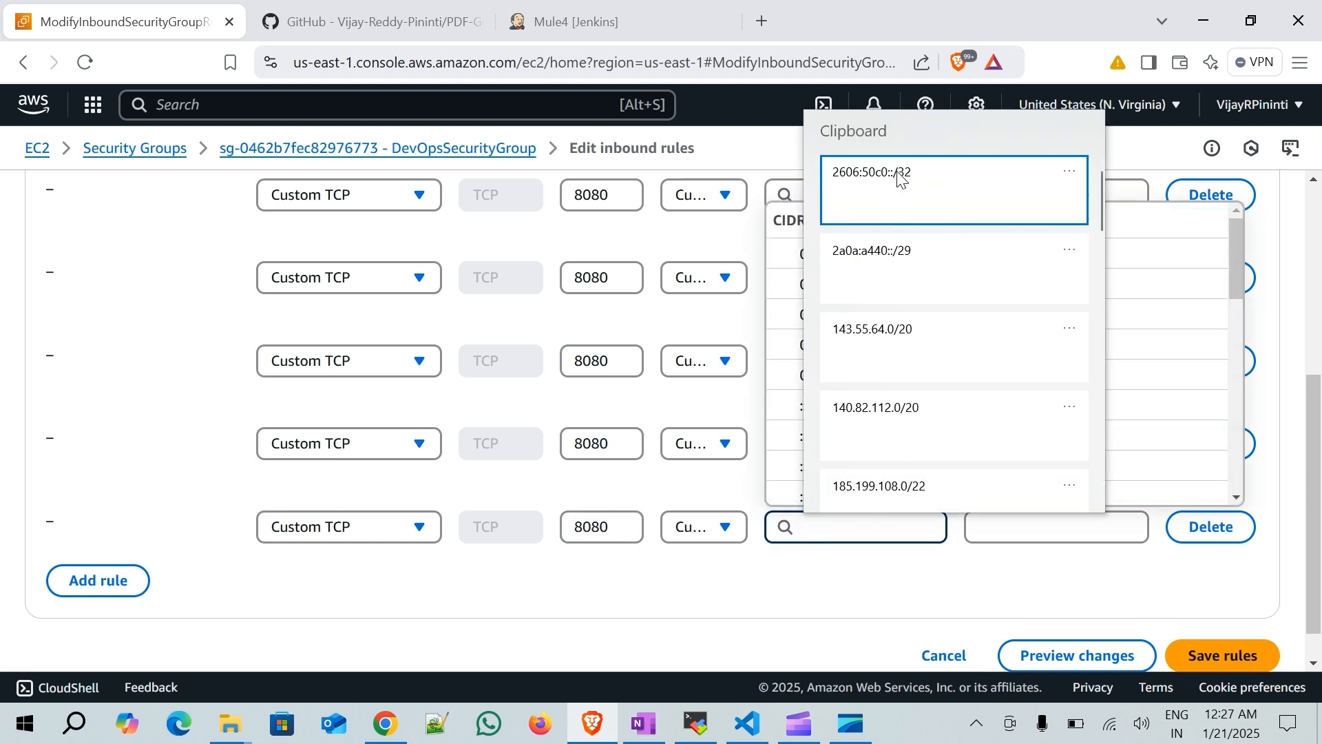
{"action": "scroll", "coordinate": [916, 406], "scroll_direction": "down", "scroll_amount": 2}
{"action": "scroll", "coordinate": [914, 429], "scroll_direction": "down", "scroll_amount": 1}
{"action": "left_click", "coordinate": [909, 436]}
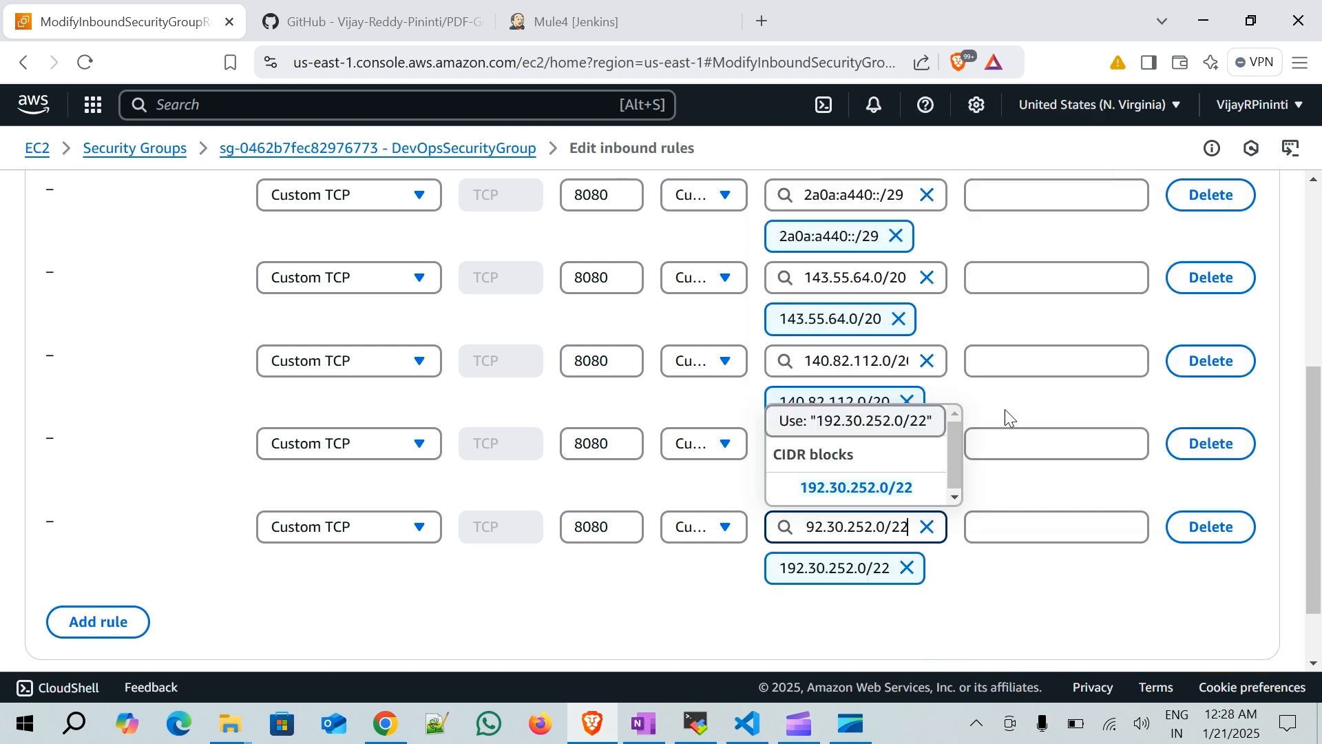
{"action": "left_click", "coordinate": [613, 598]}
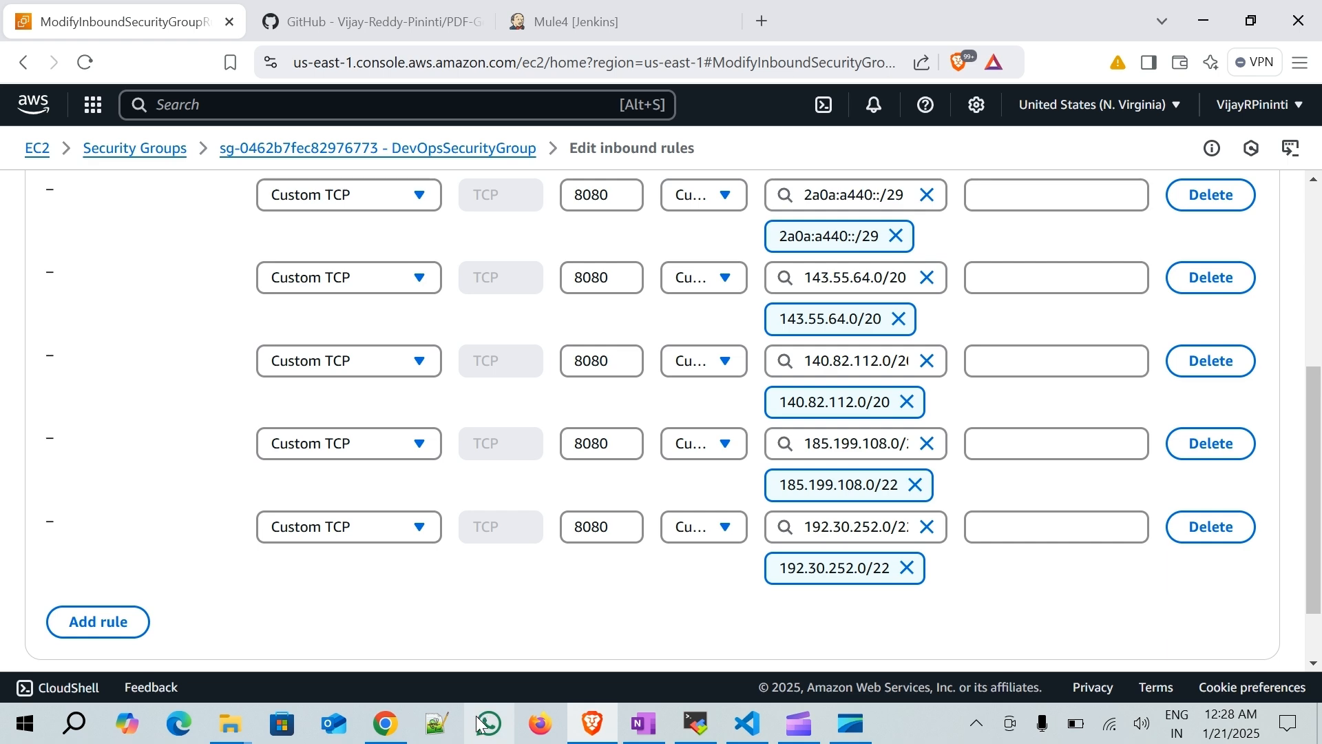
- Cross-check the hooks IP ranges on the meta API page against the added rules, then save the inbound rules
{"action": "left_click", "coordinate": [385, 723]}
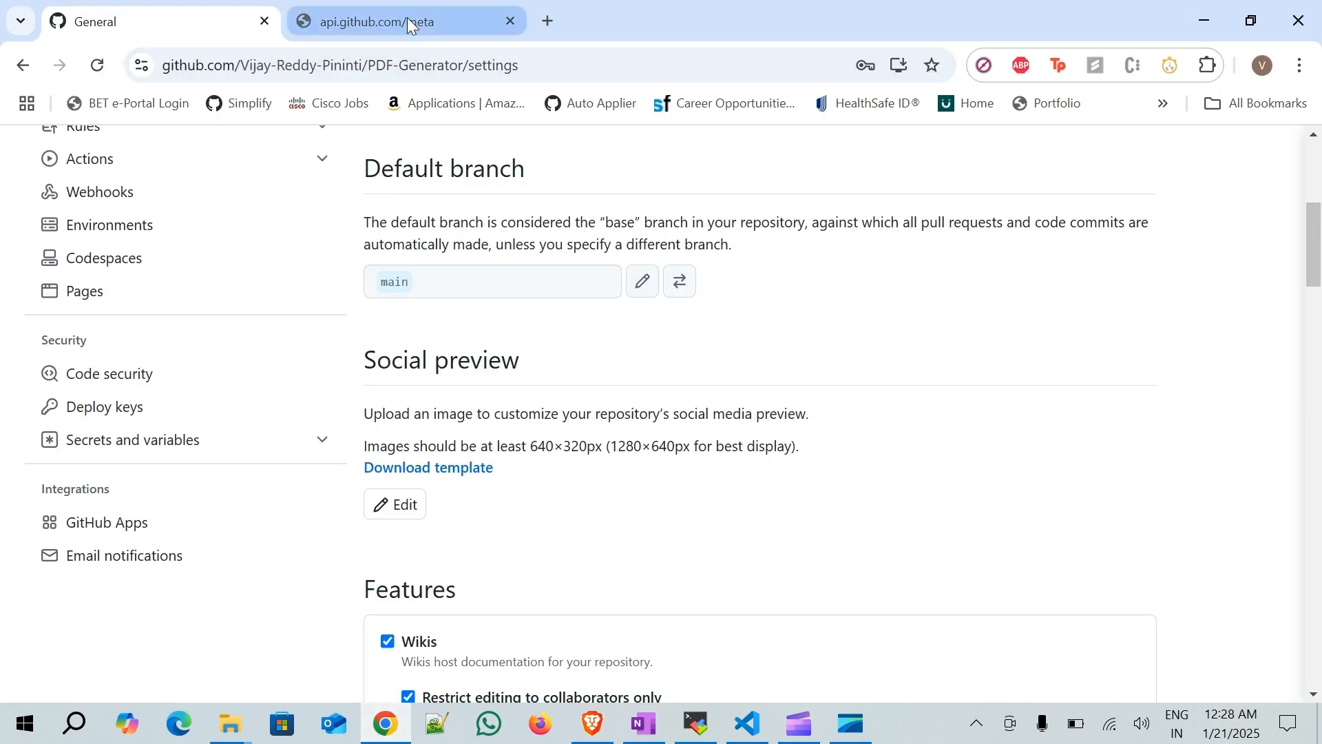
{"action": "left_click", "coordinate": [443, 27]}
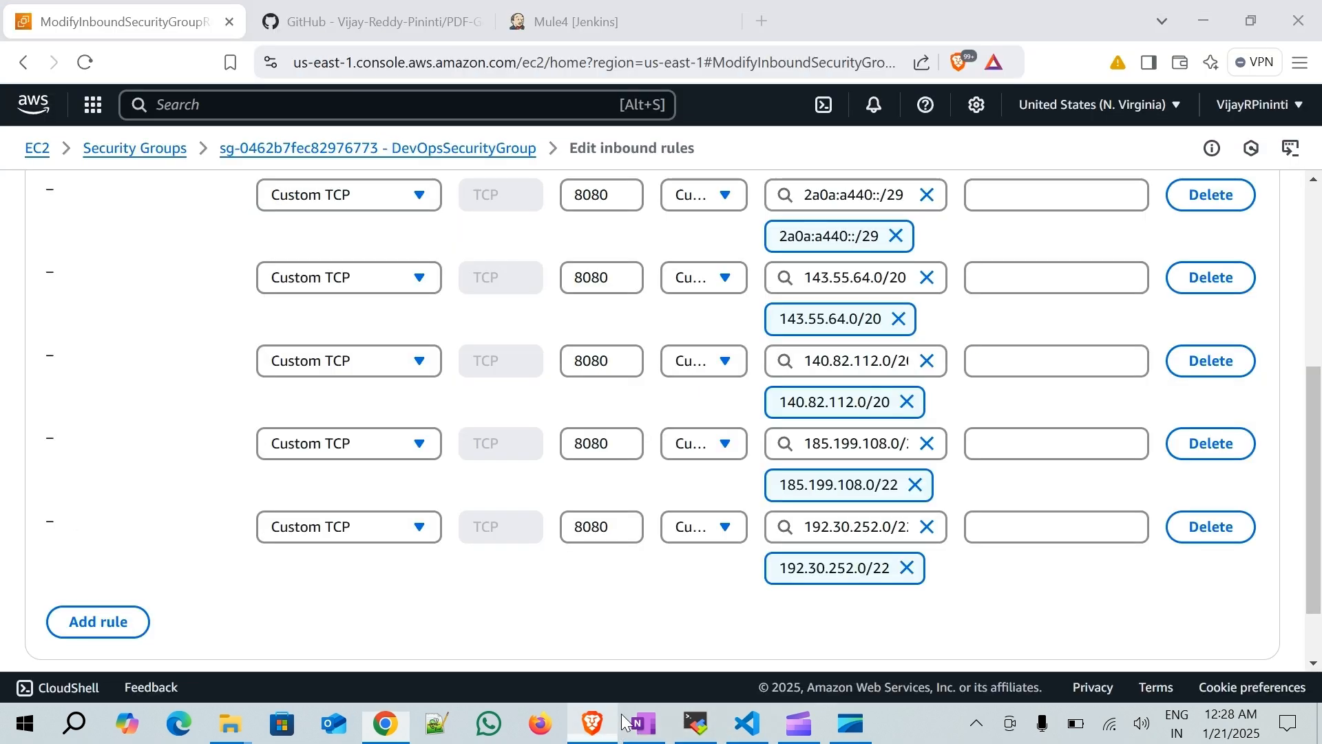
{"action": "left_click", "coordinate": [593, 723]}
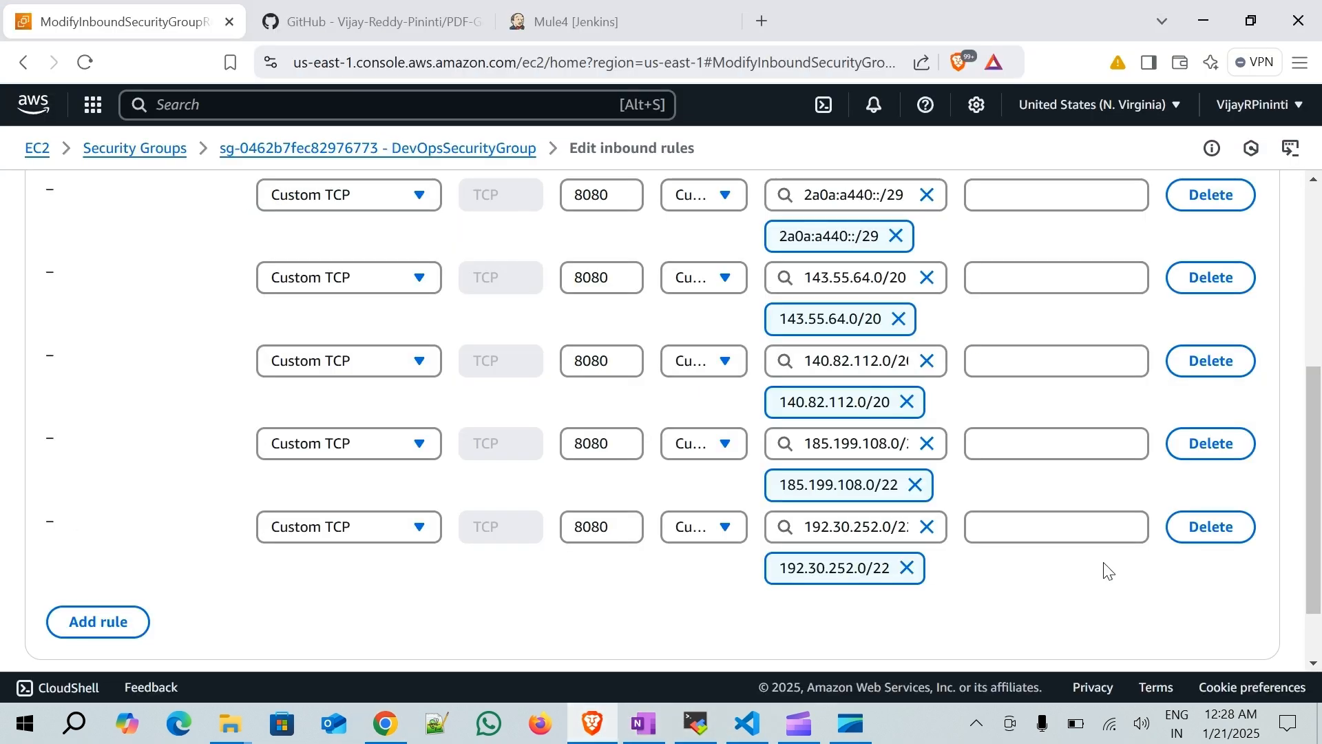
{"action": "scroll", "coordinate": [1105, 568], "scroll_direction": "down", "scroll_amount": 2}
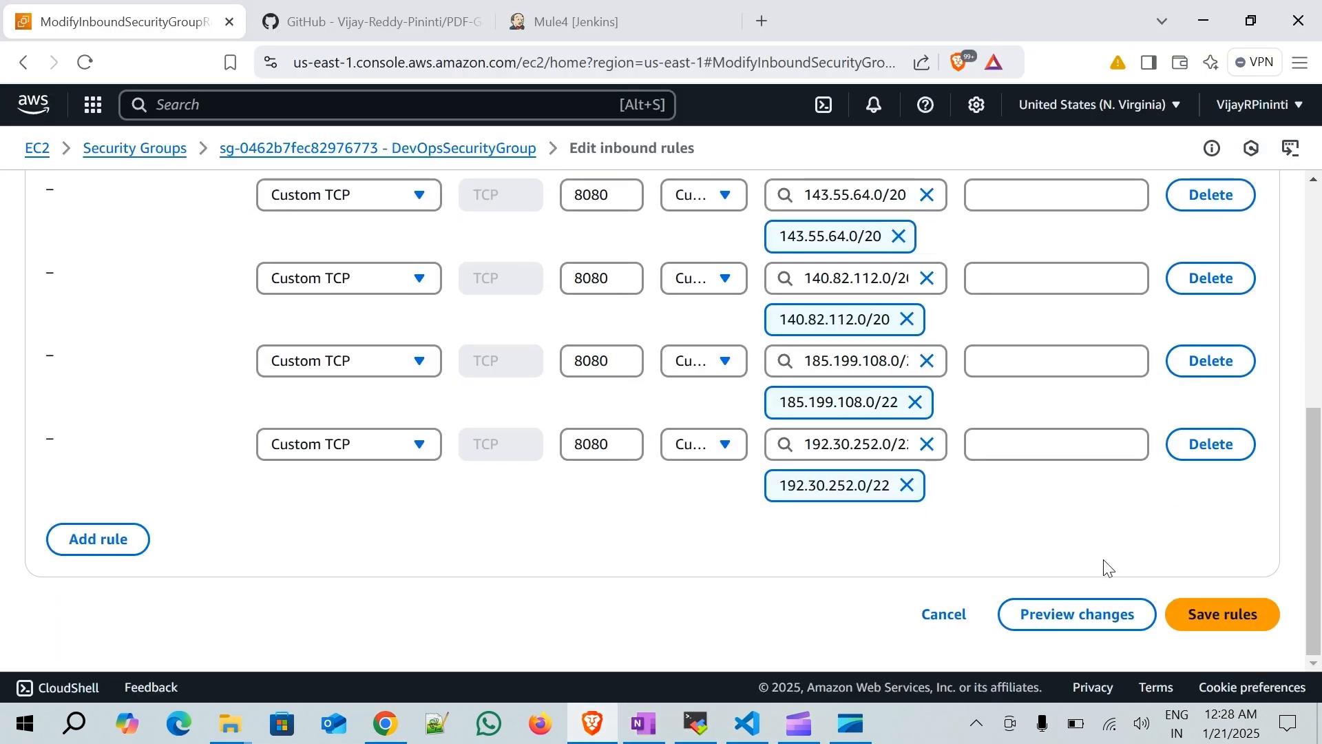
{"action": "left_click", "coordinate": [1253, 614]}
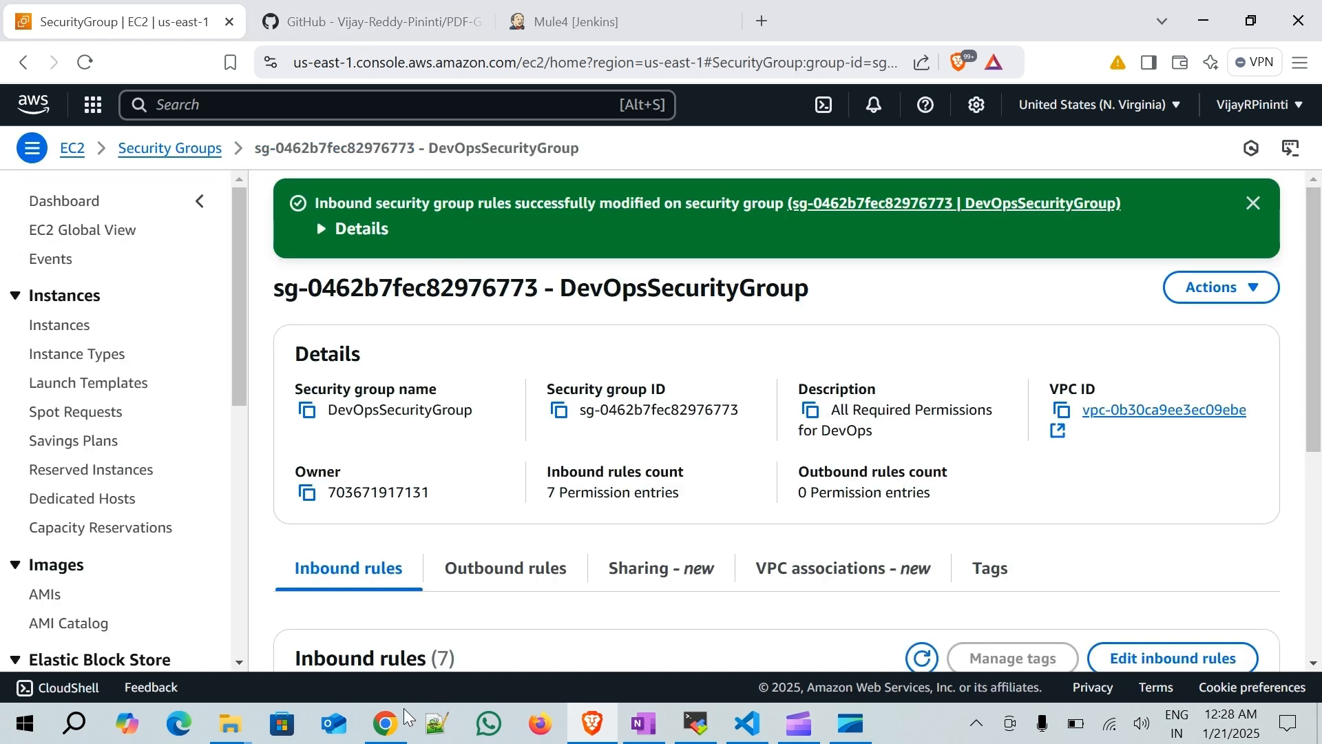
- Close the meta API tab and open the repository's Webhooks settings on GitHub
{"action": "left_click", "coordinate": [386, 723]}
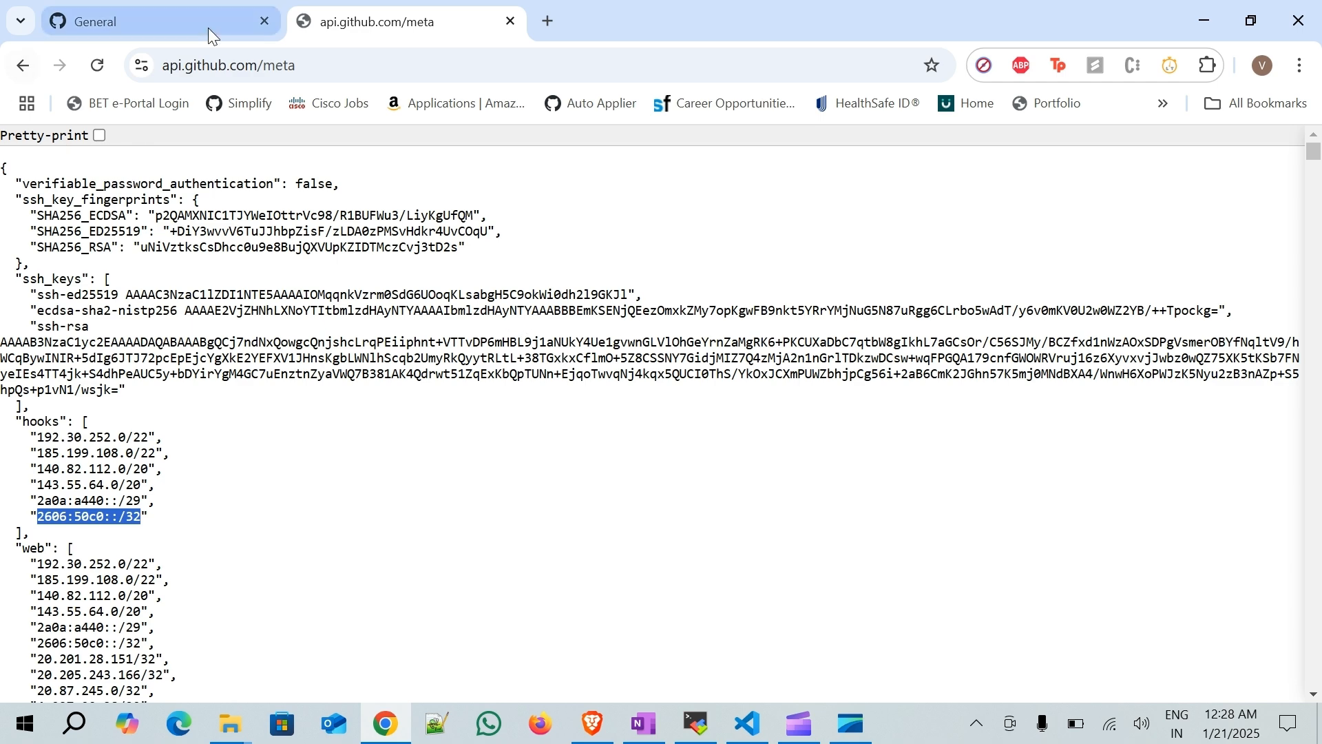
{"action": "left_click", "coordinate": [510, 23]}
{"action": "scroll", "coordinate": [607, 446], "scroll_direction": "up", "scroll_amount": 4}
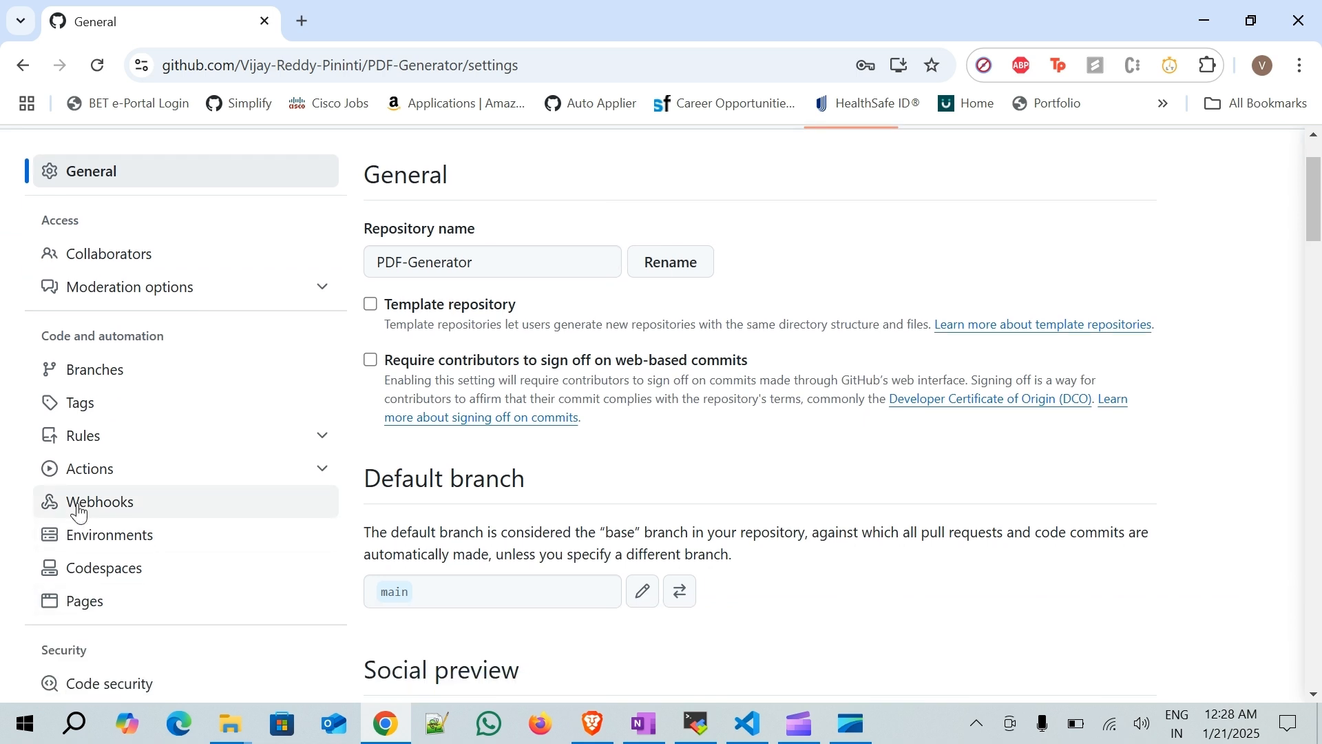
{"action": "left_click", "coordinate": [206, 490]}
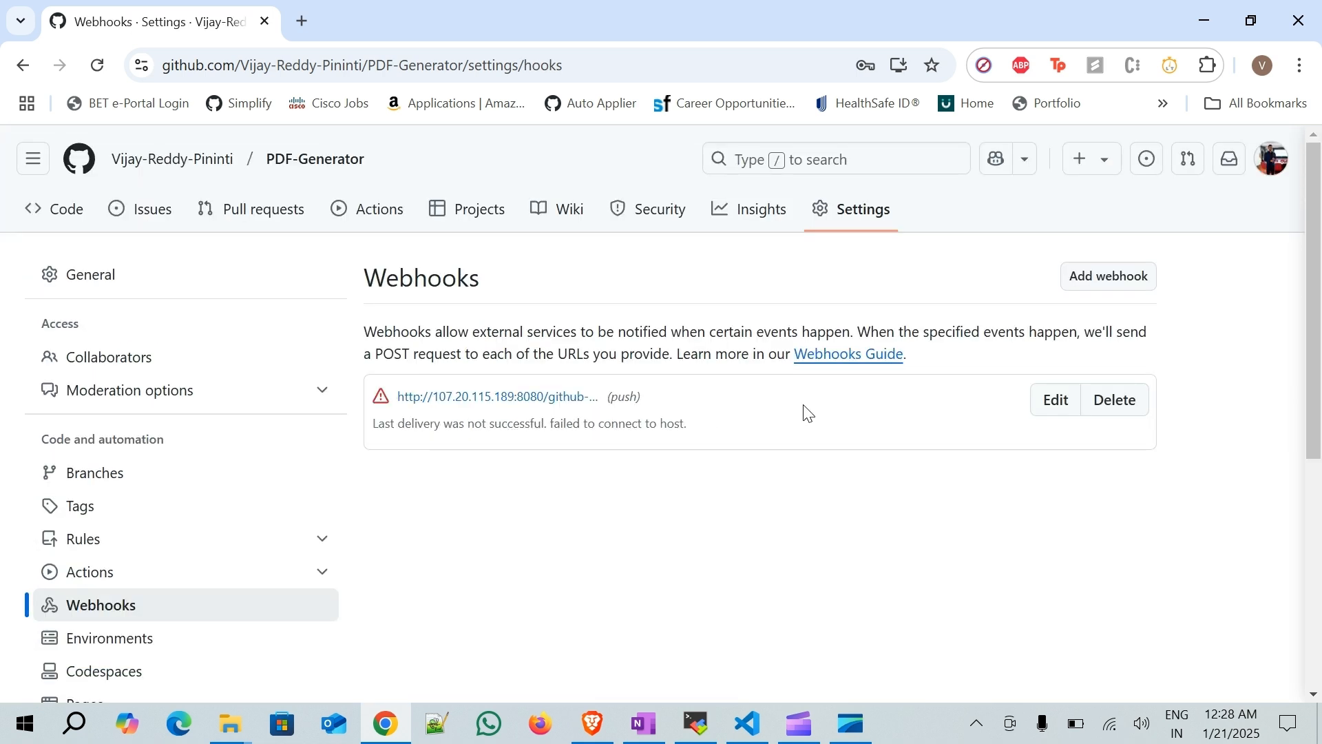
- Redeliver the failed ping payload from the webhook's recent deliveries
{"action": "left_click", "coordinate": [542, 398]}
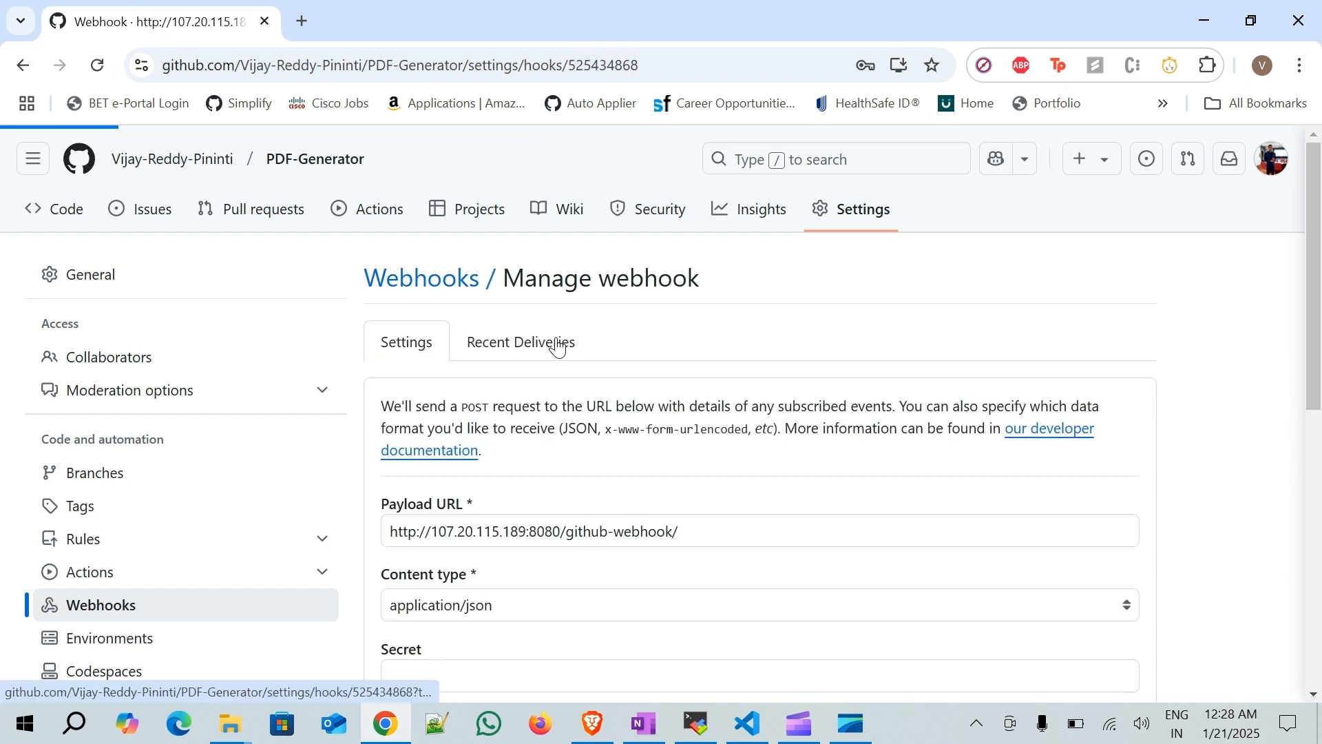
{"action": "left_click", "coordinate": [548, 345]}
{"action": "left_click", "coordinate": [761, 402]}
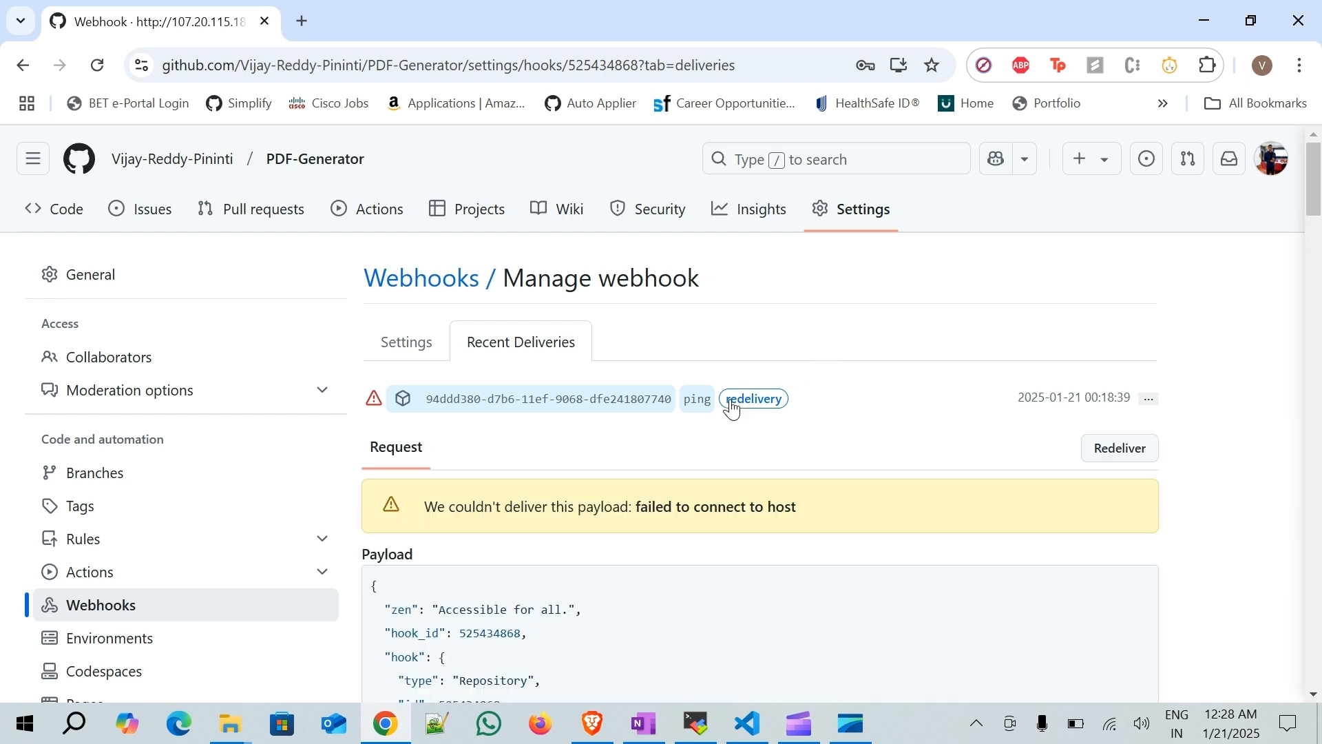
{"action": "left_click", "coordinate": [1150, 454]}
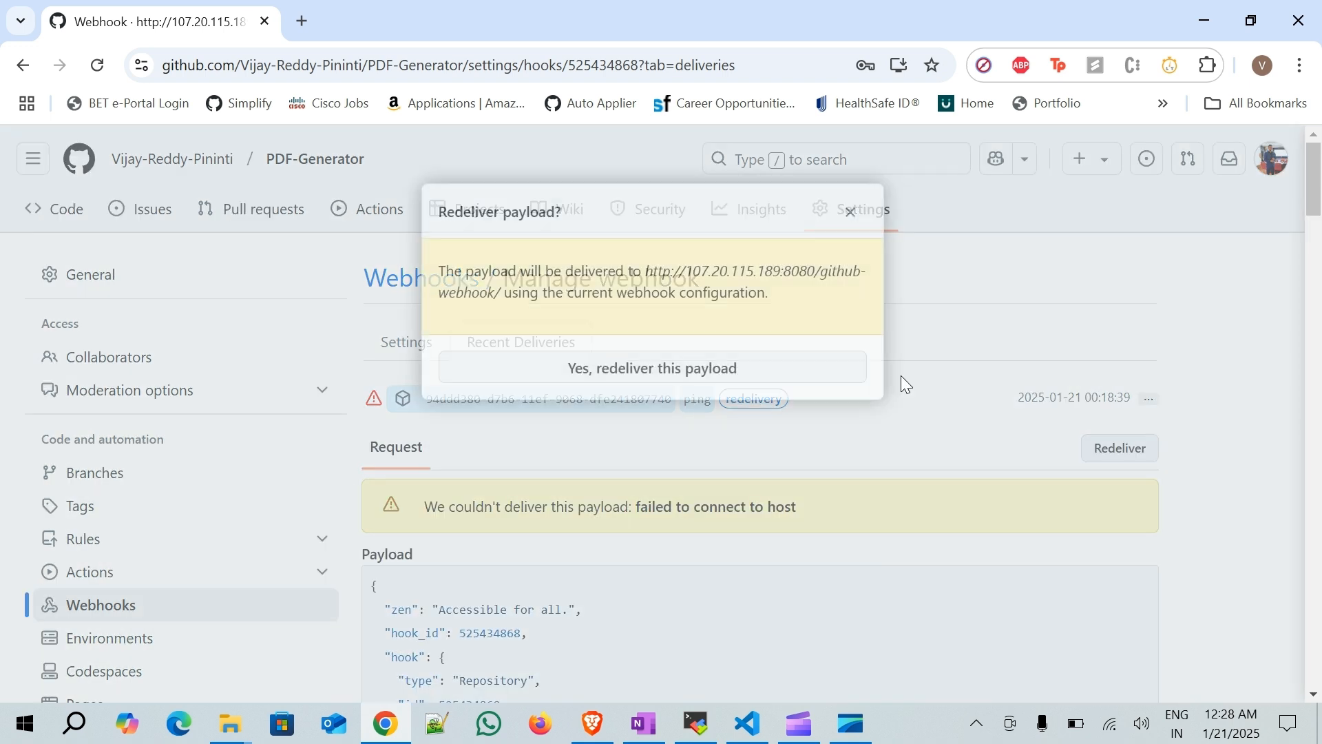
{"action": "left_click", "coordinate": [679, 367]}
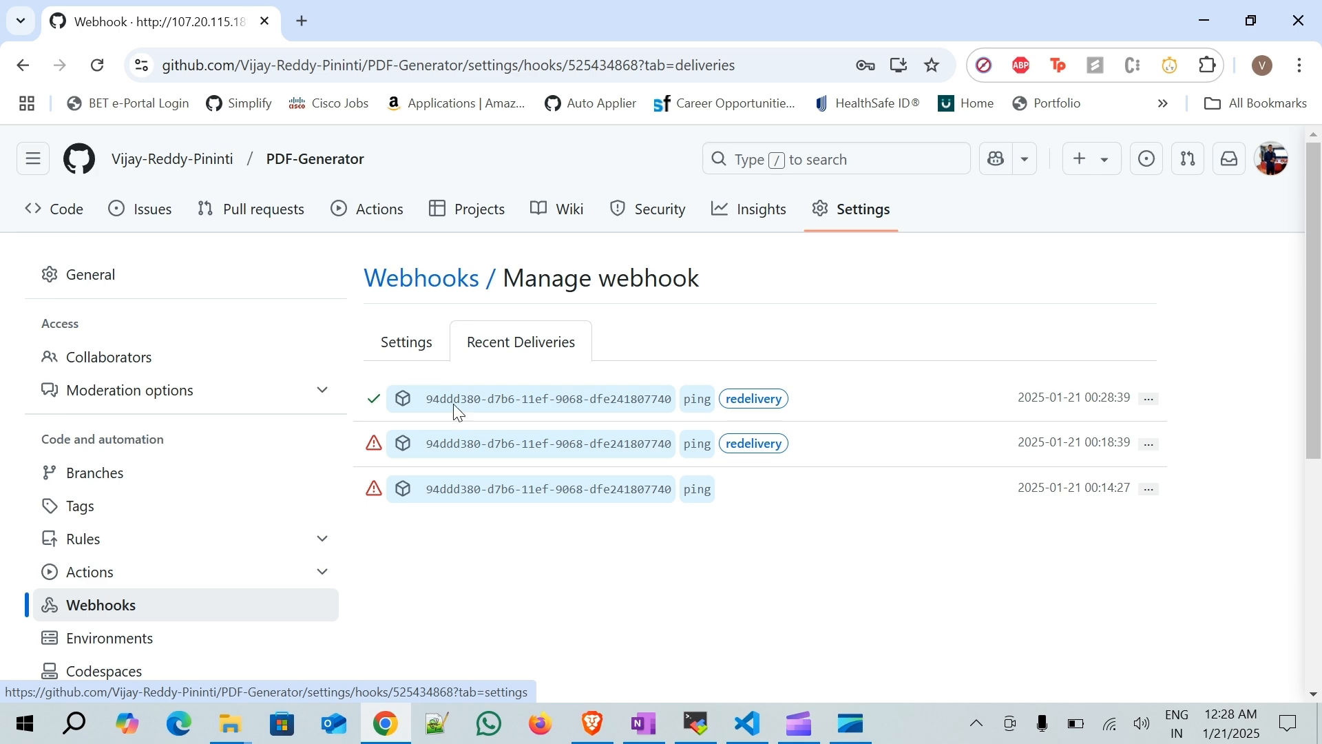
- Switch to the Jenkins Mule4 job page and review its build history
{"action": "left_click", "coordinate": [594, 722]}
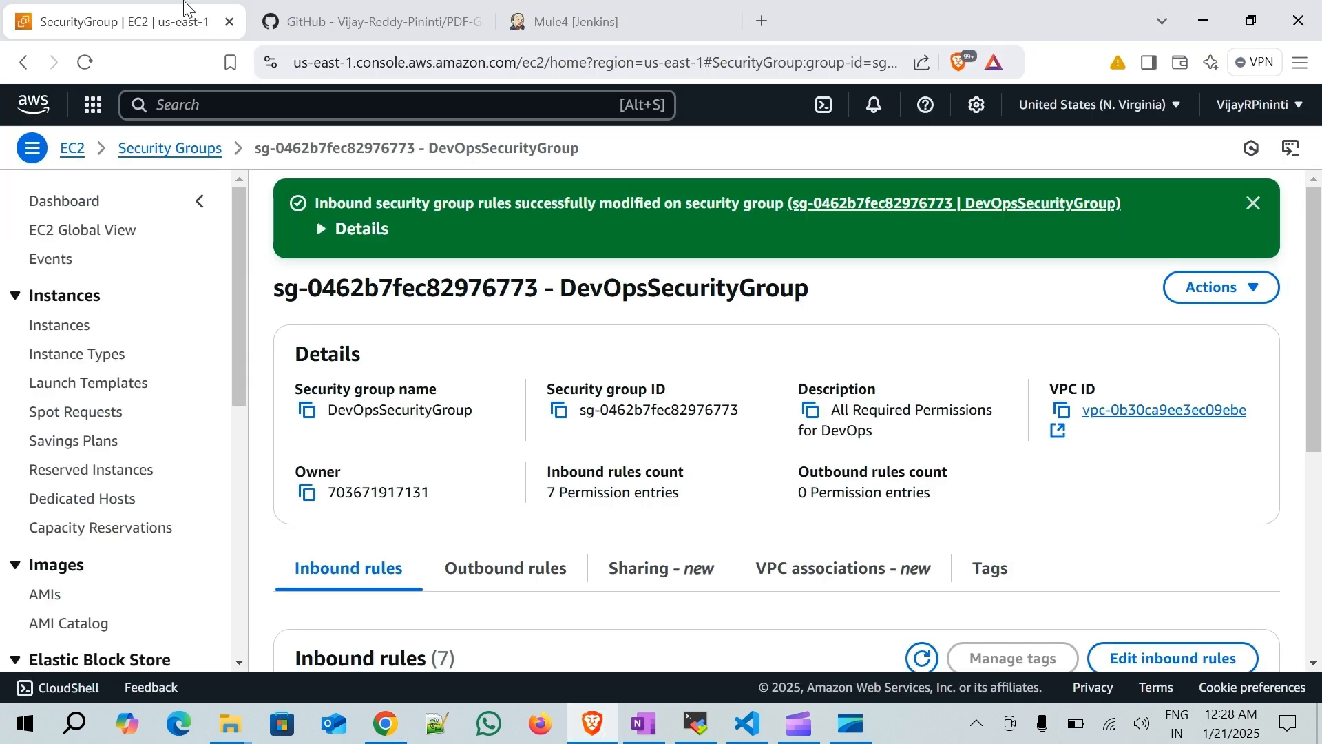
{"action": "left_click", "coordinate": [352, 22]}
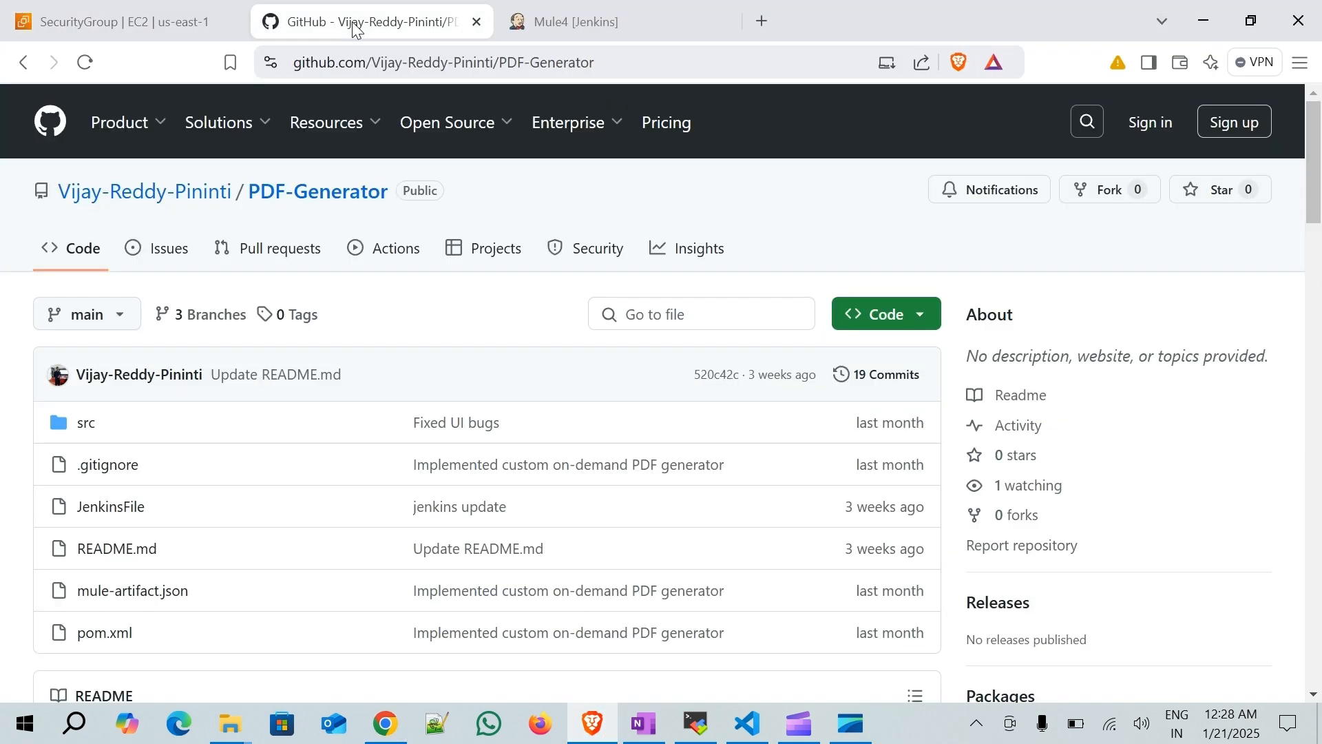
{"action": "left_click", "coordinate": [558, 21]}
{"action": "left_click", "coordinate": [146, 165]}
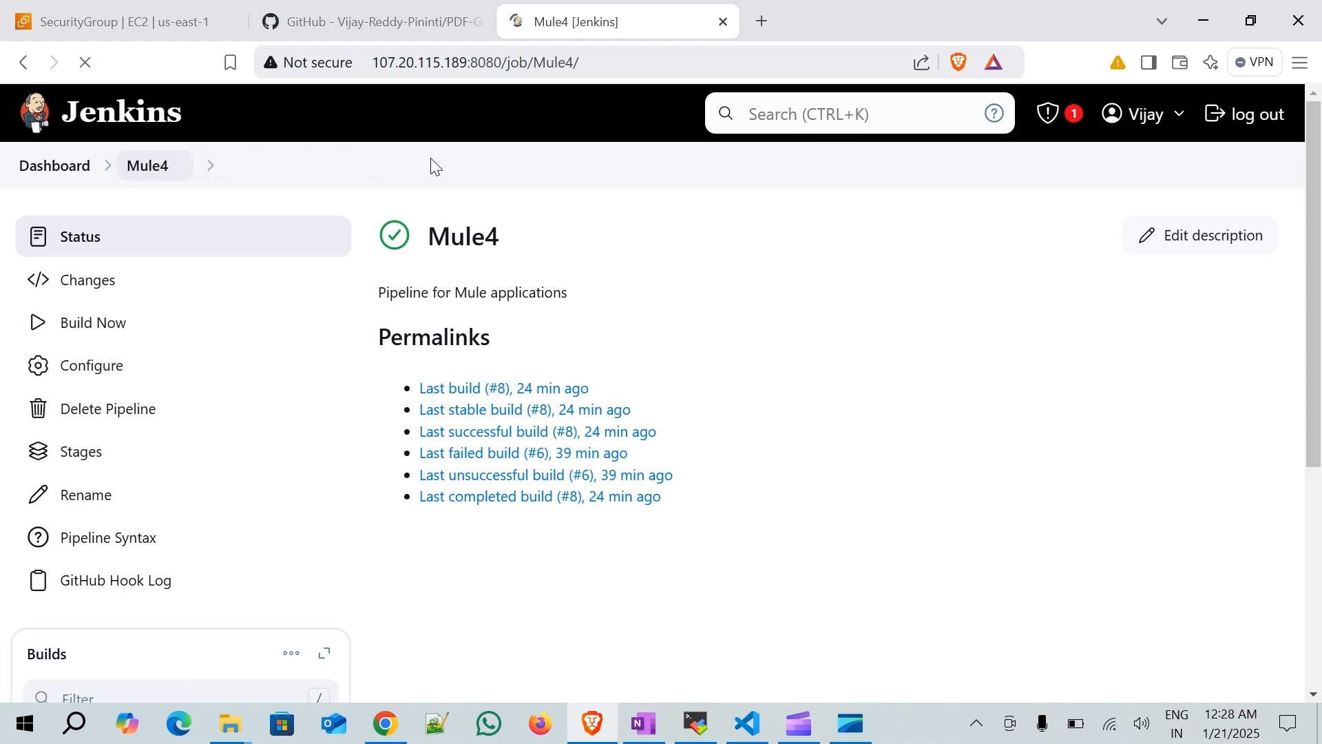
{"action": "scroll", "coordinate": [478, 219], "scroll_direction": "down", "scroll_amount": 4}
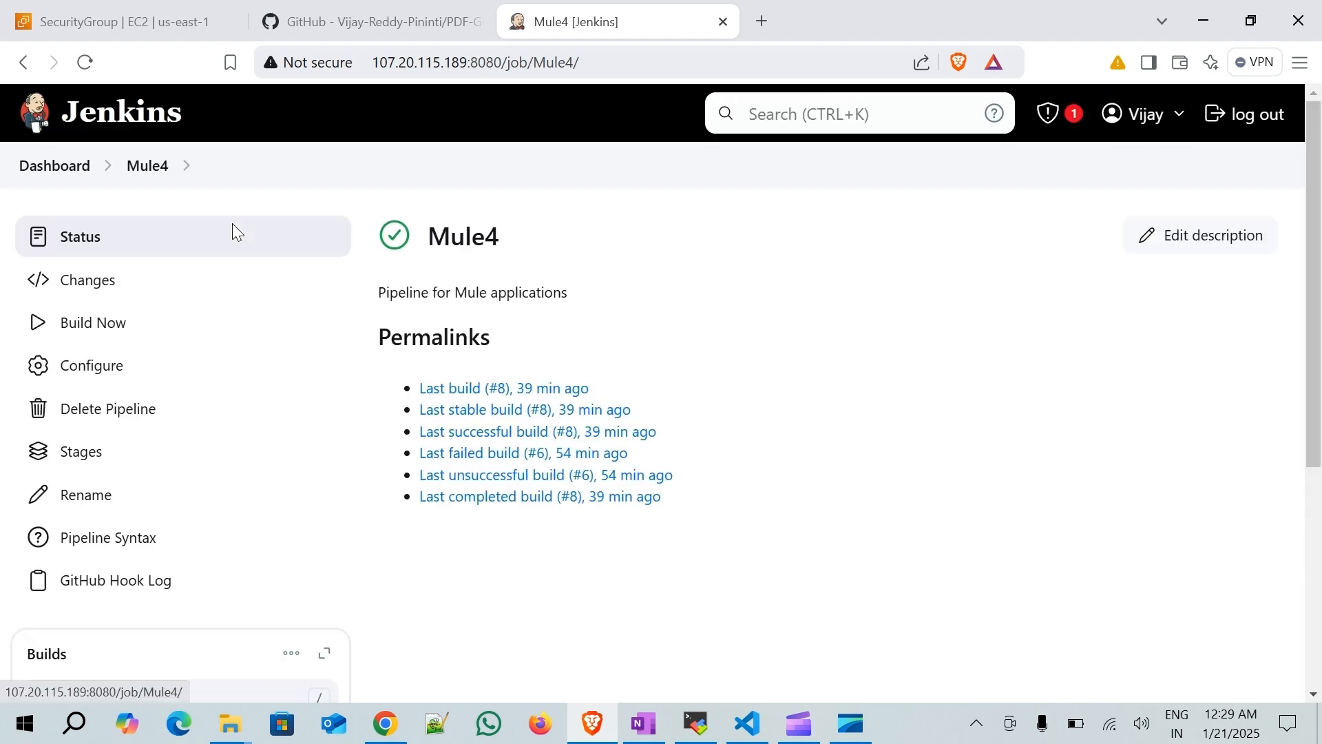
{"action": "scroll", "coordinate": [227, 427], "scroll_direction": "down", "scroll_amount": 3}
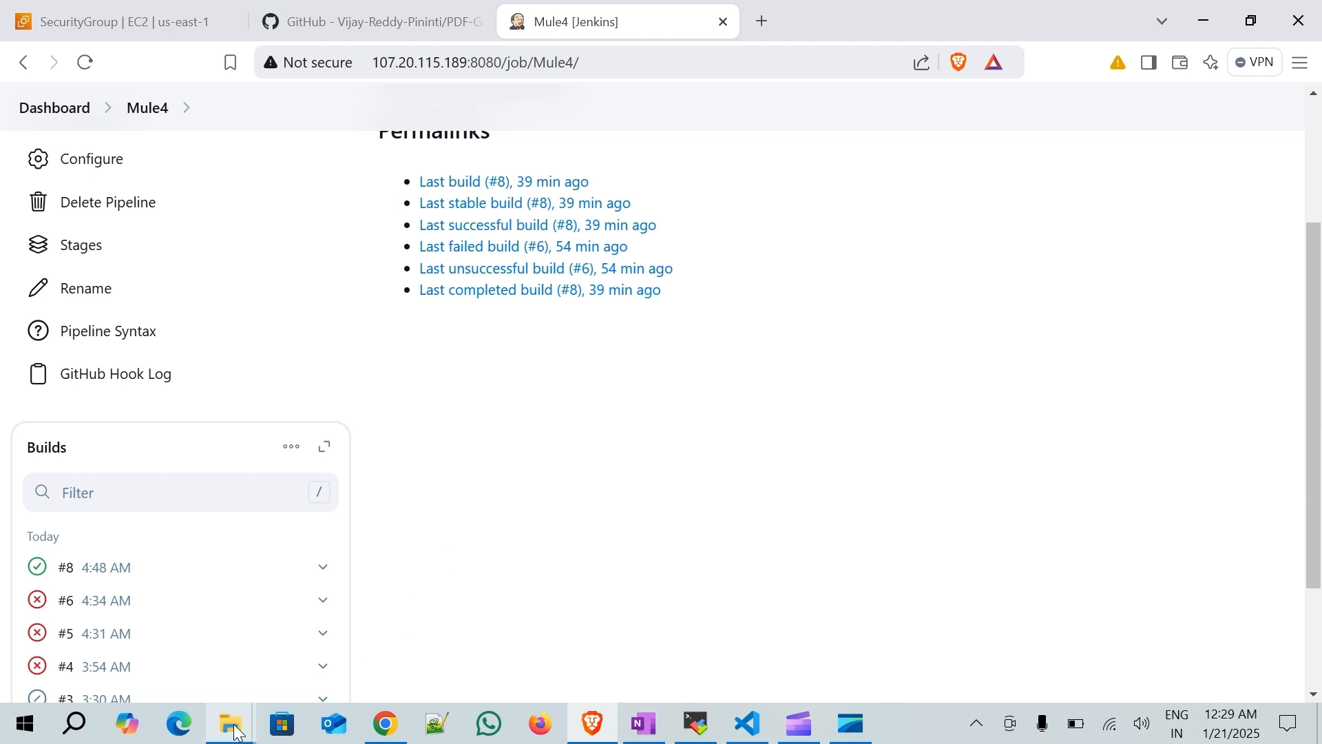
- Open the JenkinsFile from the local PDF-Generator folder in VS Code
{"action": "mouse_move", "coordinate": [230, 723]}
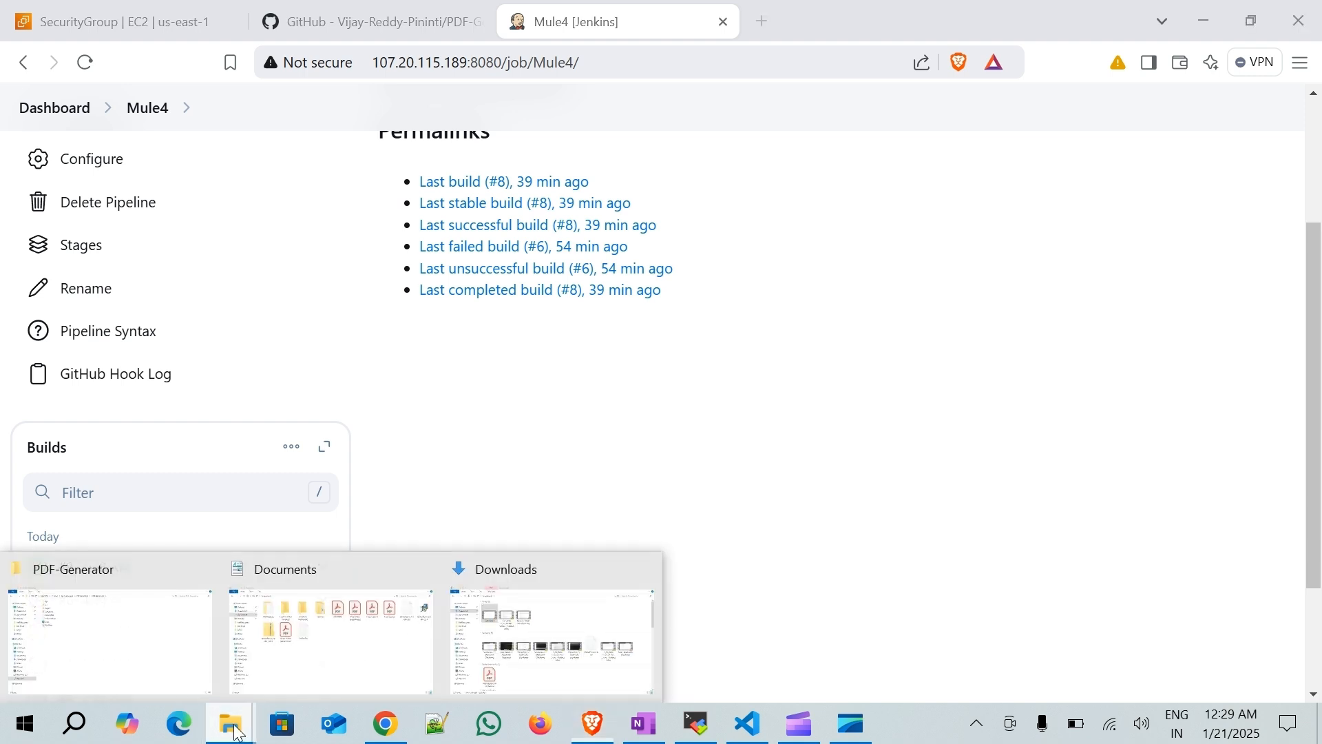
{"action": "left_click", "coordinate": [161, 624]}
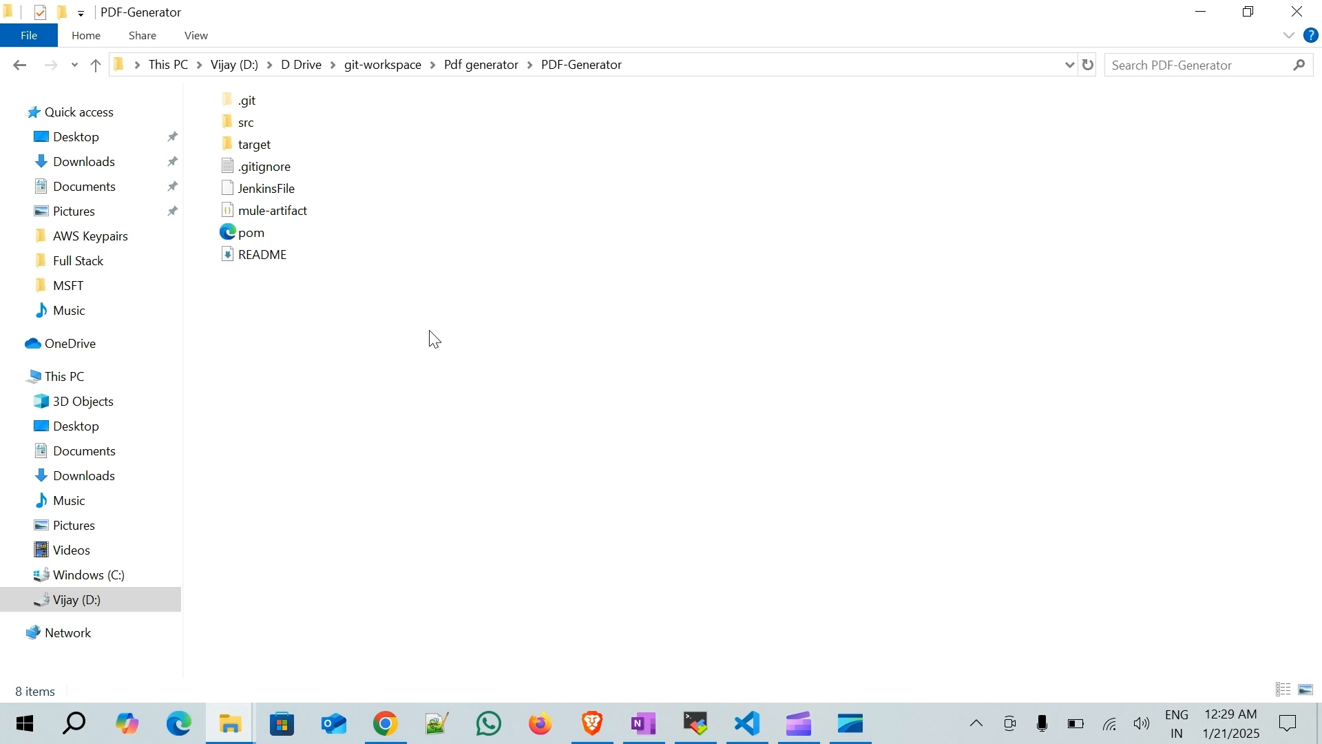
{"action": "left_click", "coordinate": [279, 228]}
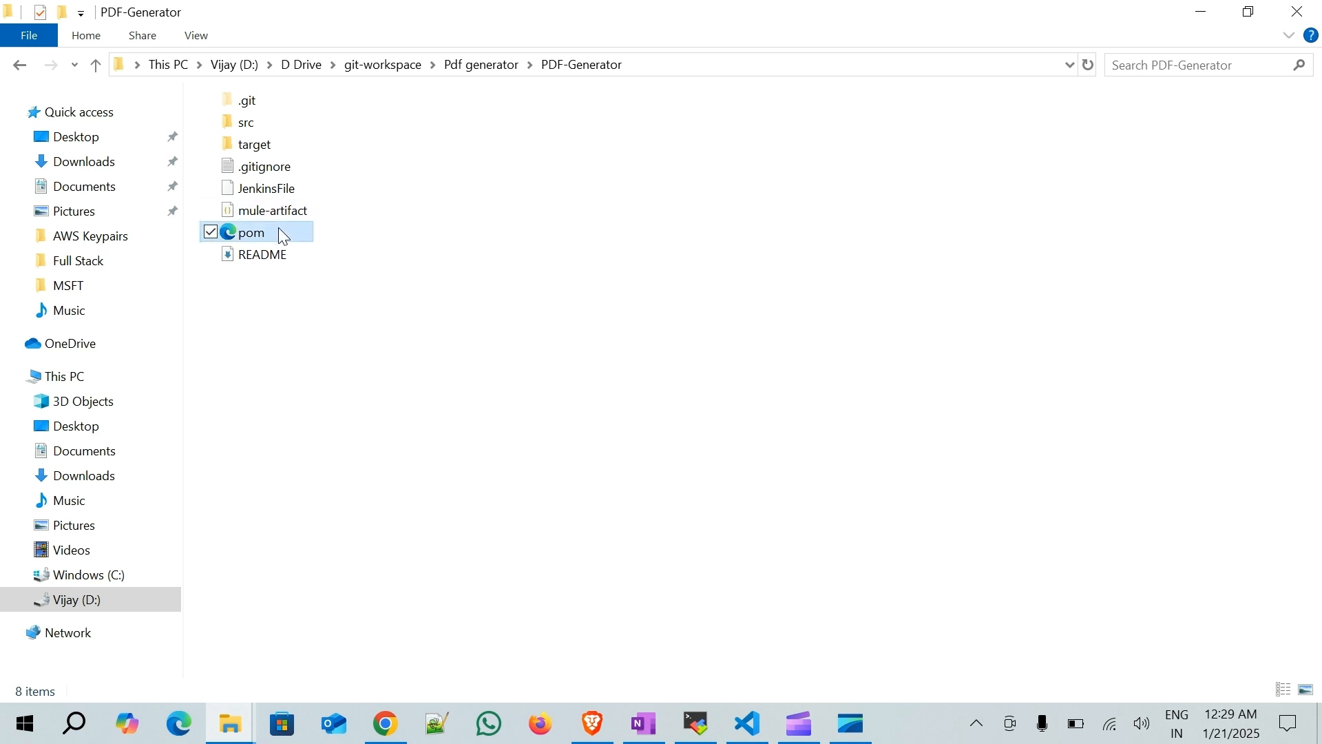
{"action": "left_click", "coordinate": [280, 254]}
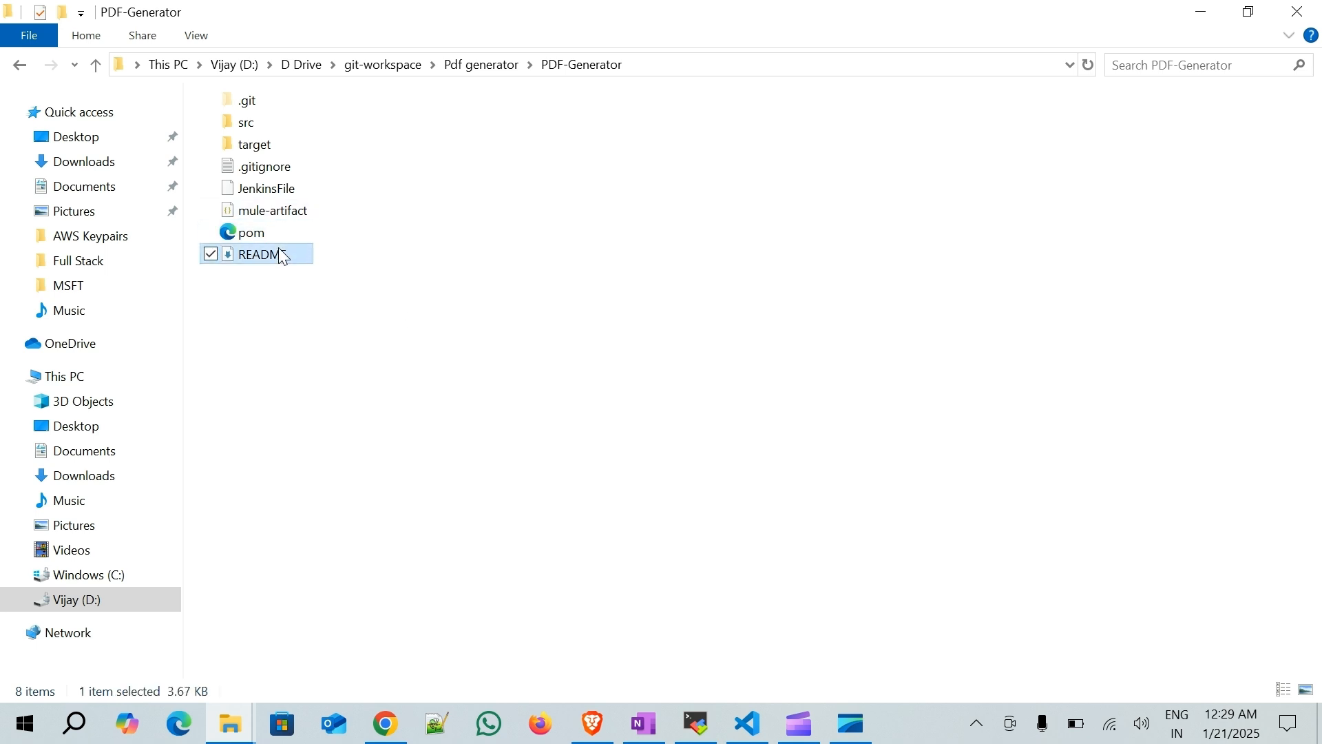
{"action": "double_click", "coordinate": [291, 187]}
{"action": "right_click", "coordinate": [290, 184]}
{"action": "left_click", "coordinate": [793, 486]}
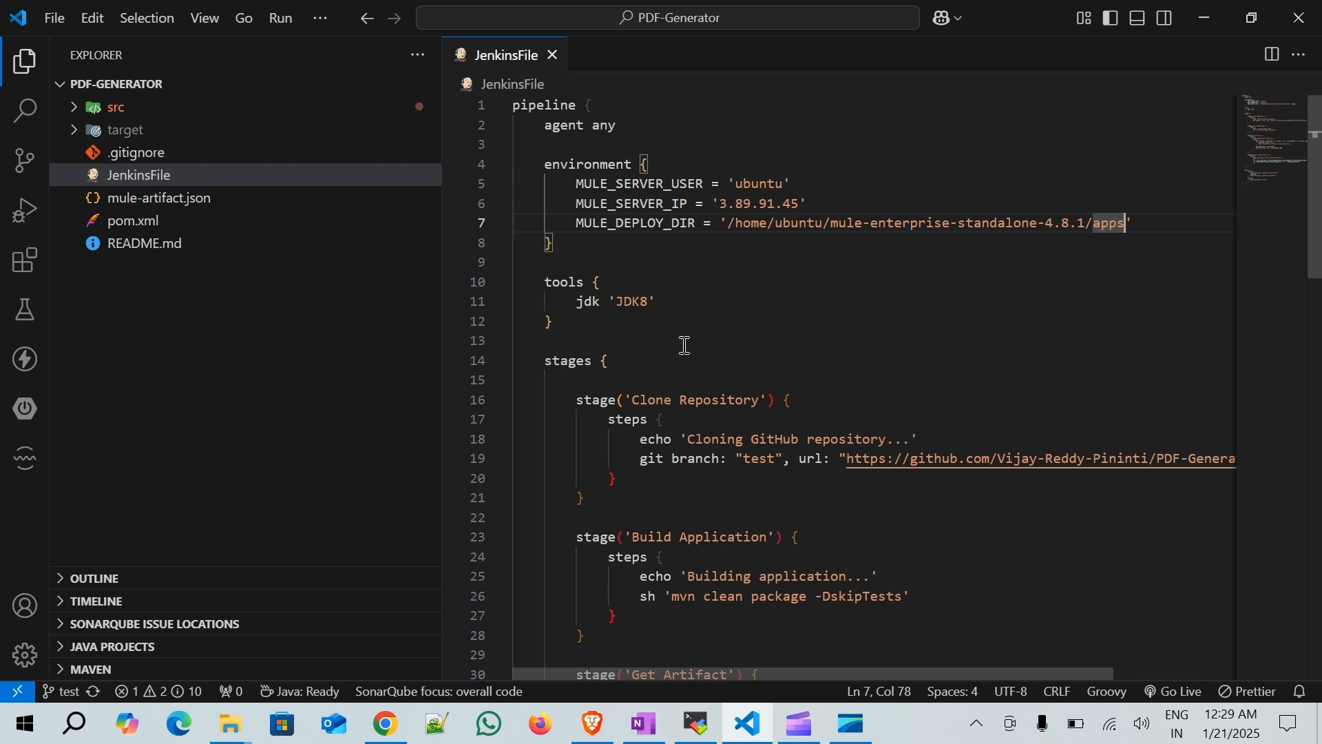
- Remove the word "completed" from the success echo message in the post block, then save the JenkinsFile
{"action": "scroll", "coordinate": [685, 345], "scroll_direction": "down", "scroll_amount": 15}
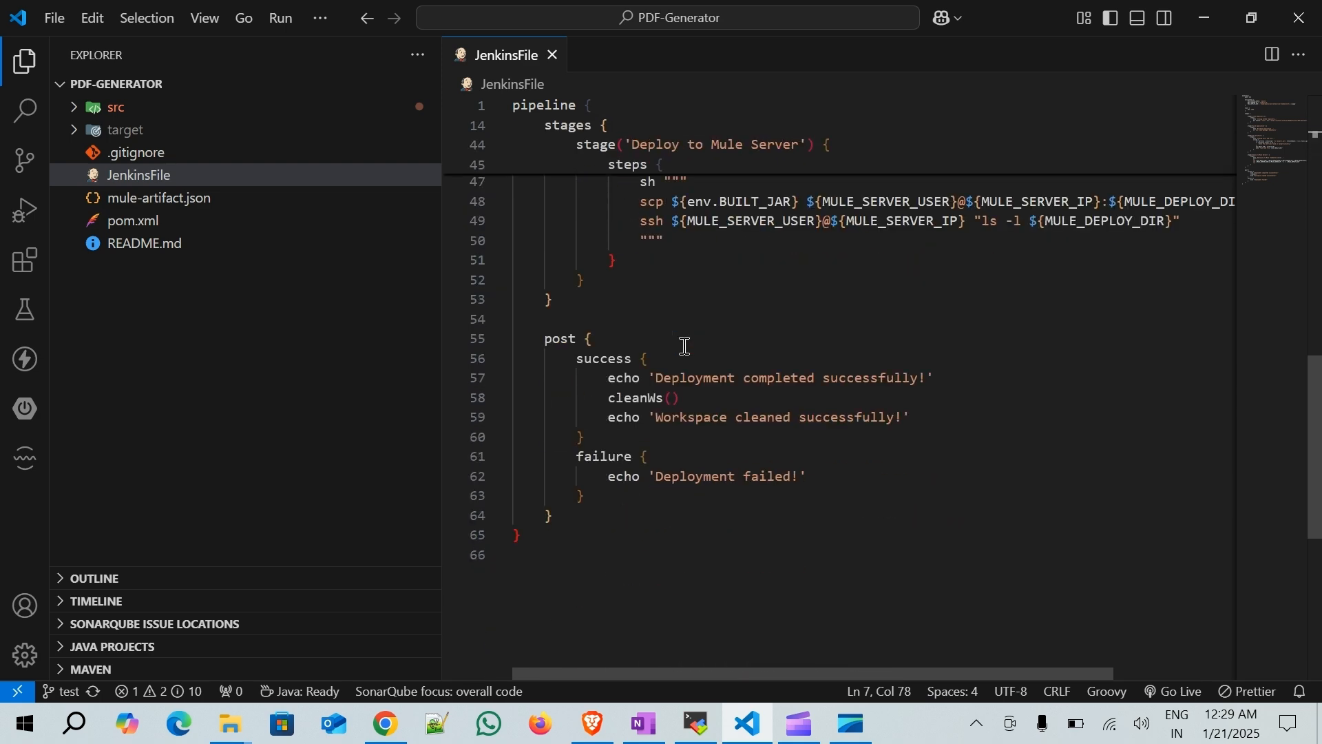
{"action": "left_click", "coordinate": [608, 398]}
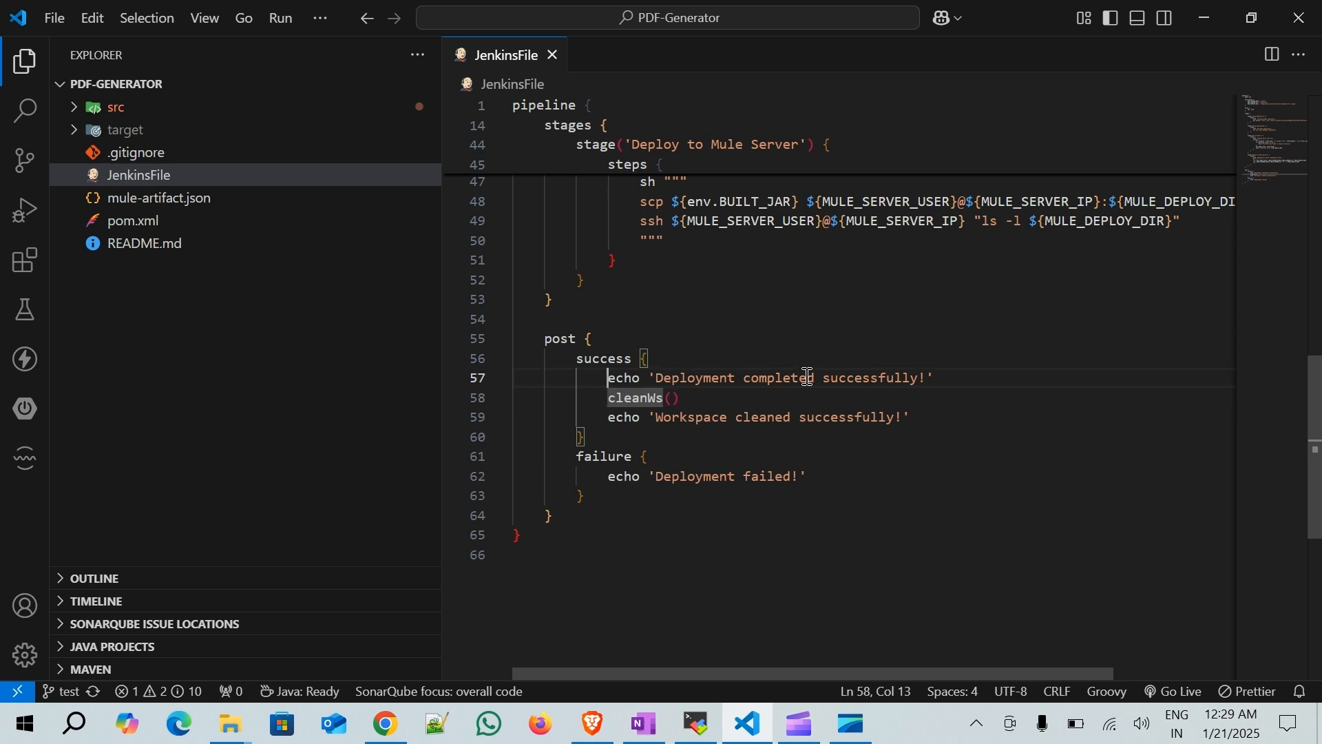
{"action": "key", "text": "Up"}
{"action": "key", "text": "Right"}
{"action": "key", "text": "Right"}
{"action": "key", "text": "Right"}
{"action": "key", "text": "Right"}
{"action": "key", "text": "Right"}
{"action": "key", "text": "Right"}
{"action": "key", "text": "Right"}
{"action": "key", "text": "Right"}
{"action": "key", "text": "Right"}
{"action": "key", "text": "Right"}
{"action": "key", "text": "Right"}
{"action": "key", "text": "Right"}
{"action": "key", "text": "Right"}
{"action": "key", "text": "Right"}
{"action": "key", "text": "Right"}
{"action": "key", "text": "Right"}
{"action": "key", "text": "Right"}
{"action": "key", "text": "Right"}
{"action": "key", "text": "Right"}
{"action": "key", "text": "Right"}
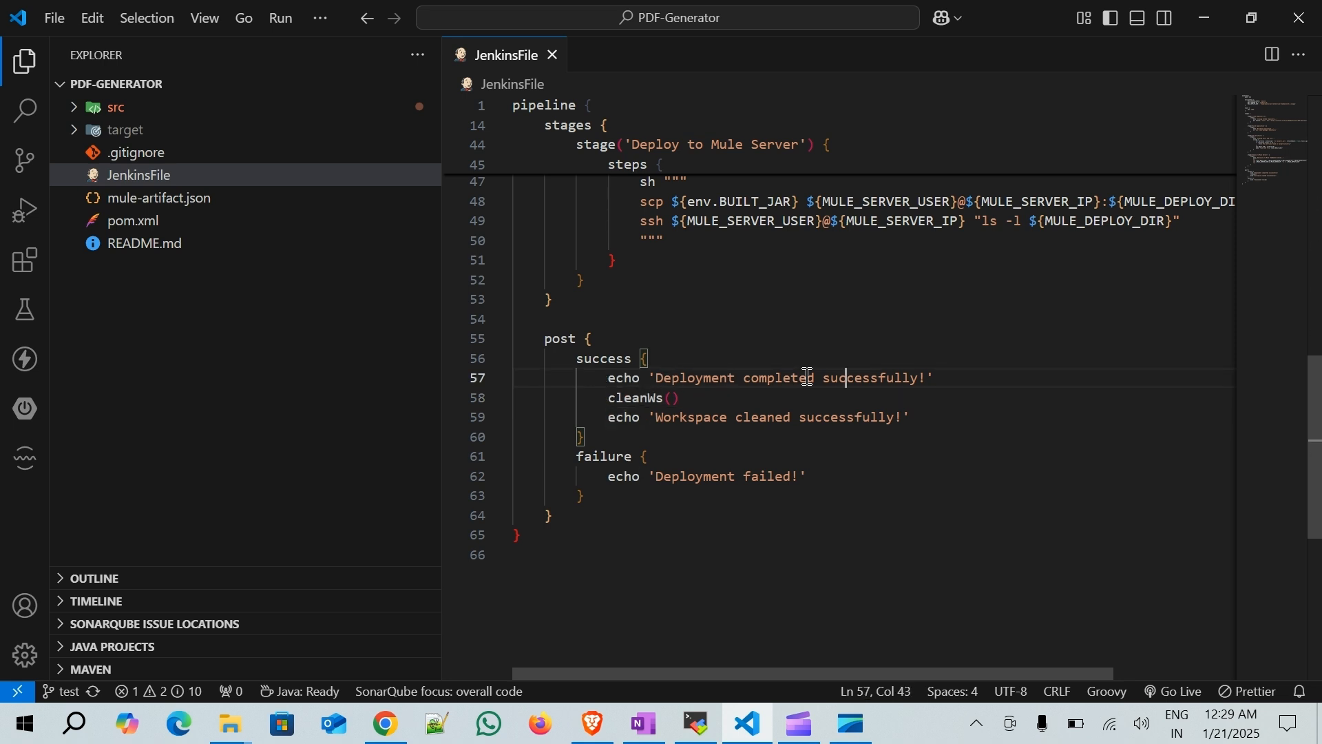
{"action": "key", "text": "Left"}
{"action": "key", "text": "Left"}
{"action": "key", "text": "Left"}
{"action": "key", "text": "Left"}
{"action": "key", "text": "shift+Left"}
{"action": "key", "text": "shift+Left"}
{"action": "key", "text": "shift+Left"}
{"action": "key", "text": "shift+Left"}
{"action": "key", "text": "shift+Left"}
{"action": "key", "text": "shift+Left"}
{"action": "key", "text": "shift+Left"}
{"action": "key", "text": "shift+Left"}
{"action": "key", "text": "shift+Left"}
{"action": "key", "text": "shift+Right"}
{"action": "key", "text": "shift+Right"}
{"action": "key", "text": "shift+Right"}
{"action": "key", "text": "shift+Right"}
{"action": "key", "text": "shift+Right"}
{"action": "key", "text": "shift+Right"}
{"action": "key", "text": "shift+Right"}
{"action": "key", "text": "shift+Right"}
{"action": "key", "text": "shift+Right"}
{"action": "key", "text": "shift+Right"}
{"action": "key", "text": "shift+Right"}
{"action": "key", "text": "shift+Left"}
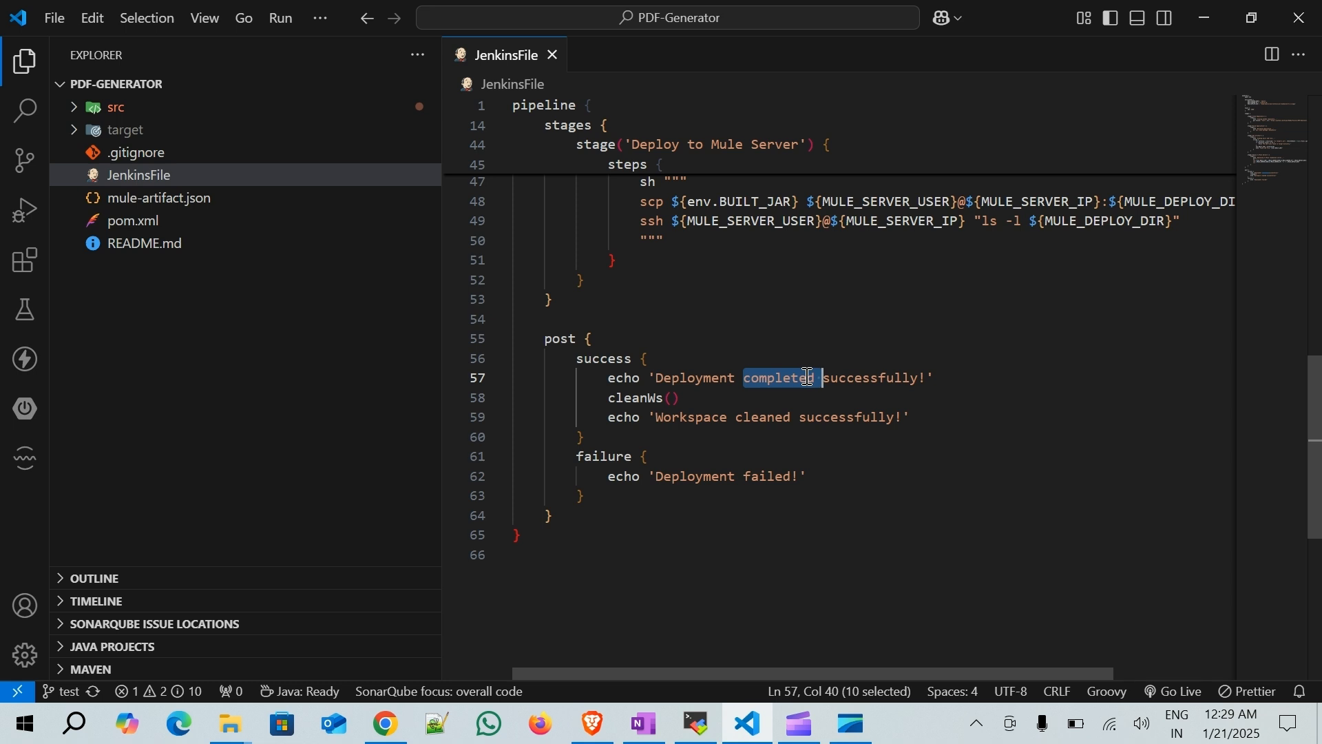
{"action": "key", "text": "BackSpace"}
{"action": "key", "text": "ctrl+s"}
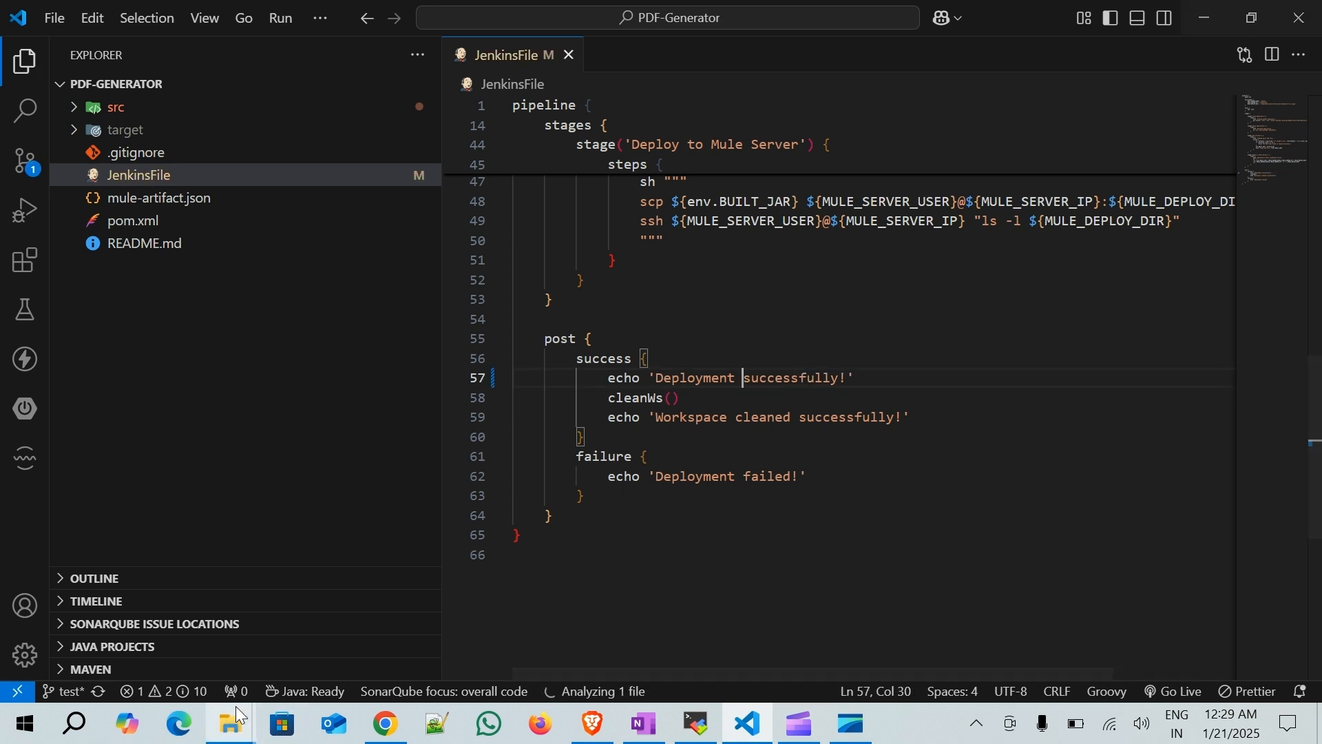
- Open Git Bash in the PDF-Generator folder
{"action": "mouse_move", "coordinate": [231, 723]}
{"action": "left_click", "coordinate": [68, 631]}
{"action": "right_click", "coordinate": [653, 387]}
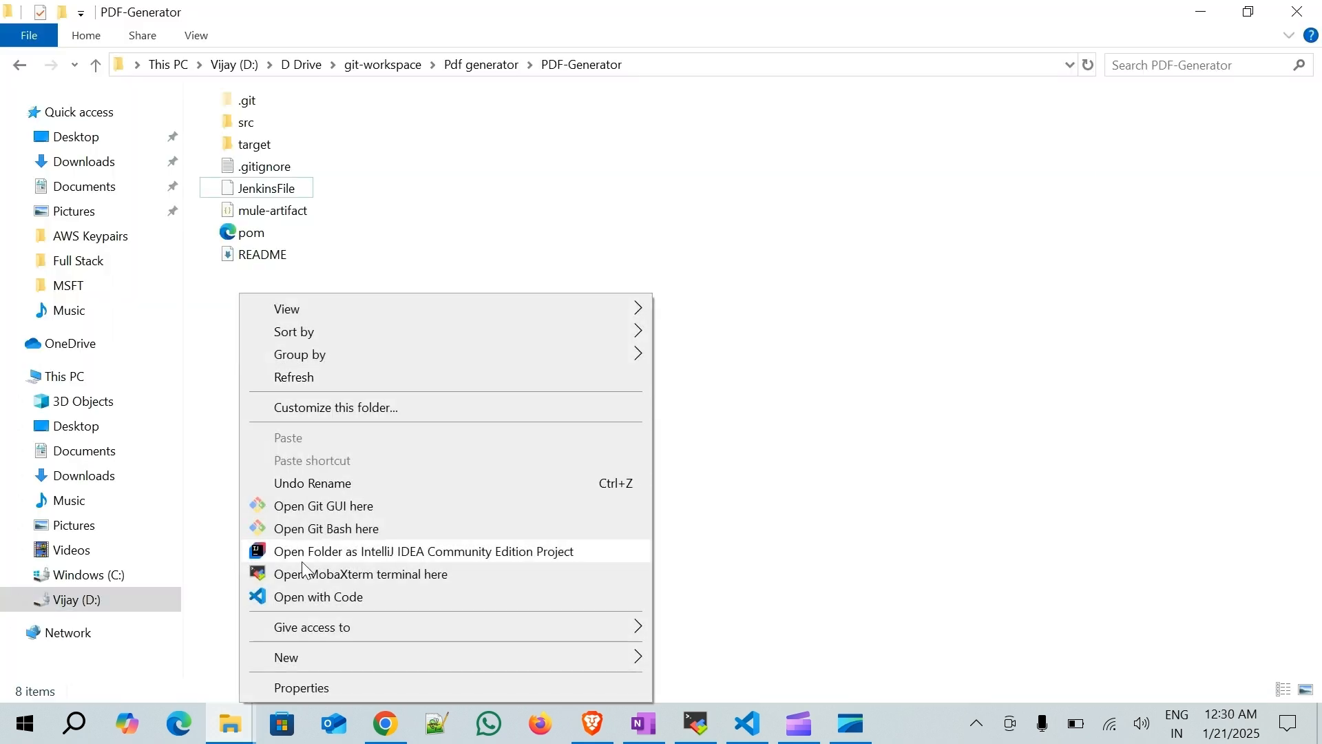
{"action": "left_click", "coordinate": [324, 531]}
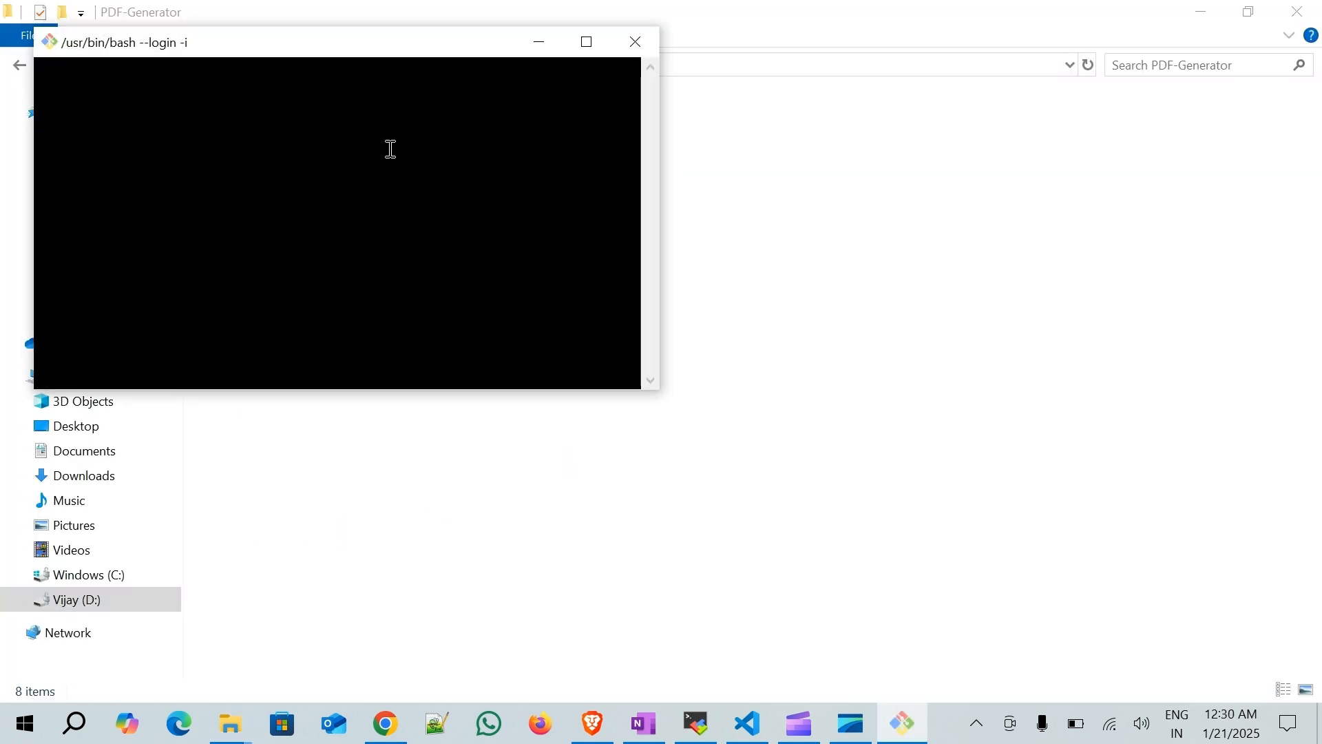
{"action": "left_click_drag", "start_coordinate": [392, 55], "coordinate": [640, 113]}
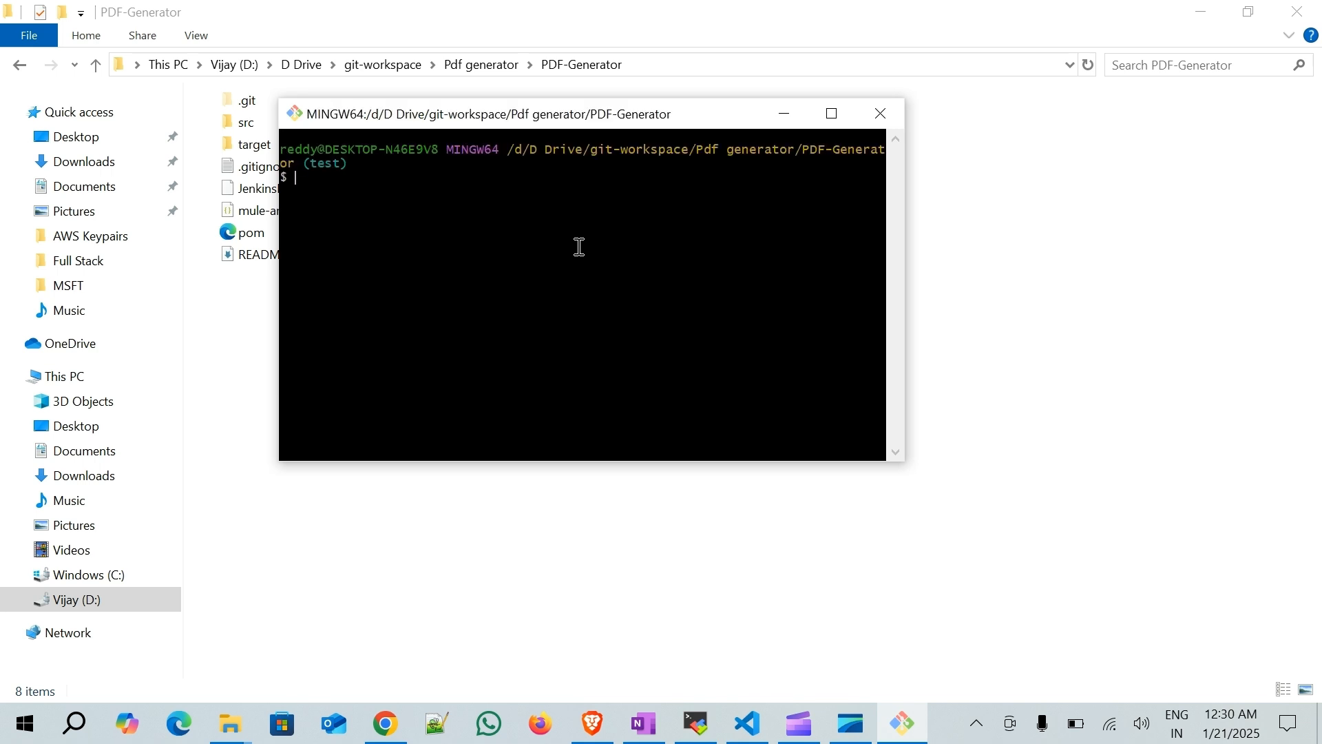
- Check the repository status, stage all changes and commit them with the message "updated jenkins file"
{"action": "type", "text": "git status"}
{"action": "key", "text": "Return"}
{"action": "type", "text": "git add ."}
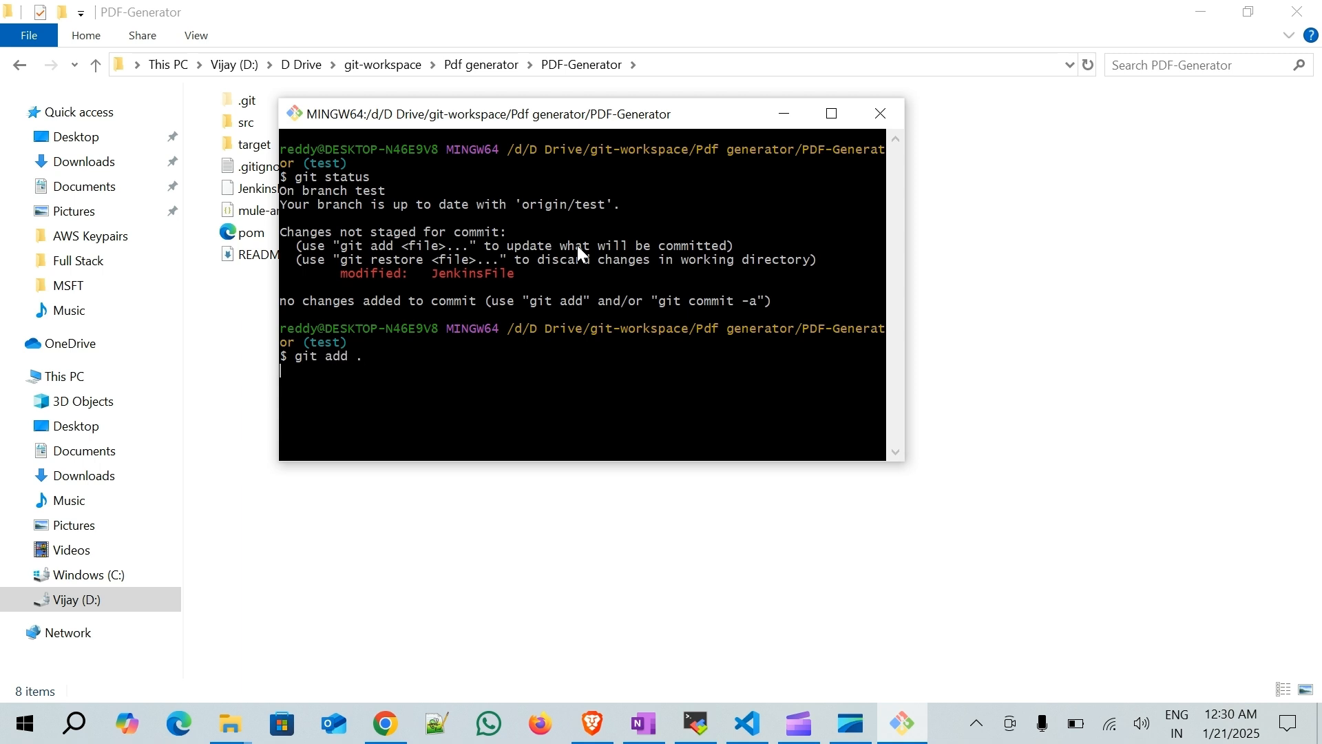
{"action": "type", "text": "ommit -m "}
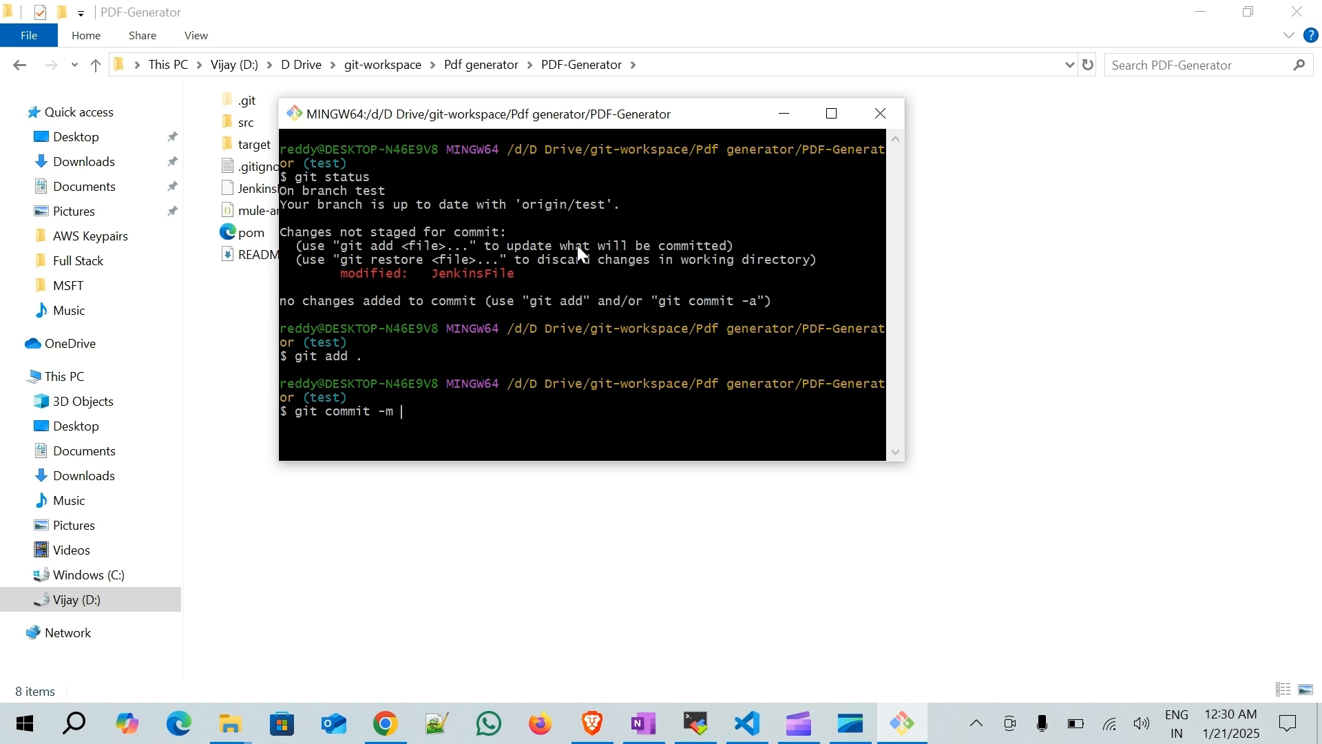
{"action": "type", "text": "\"updated jenkins file\""}
{"action": "key", "text": "Return"}
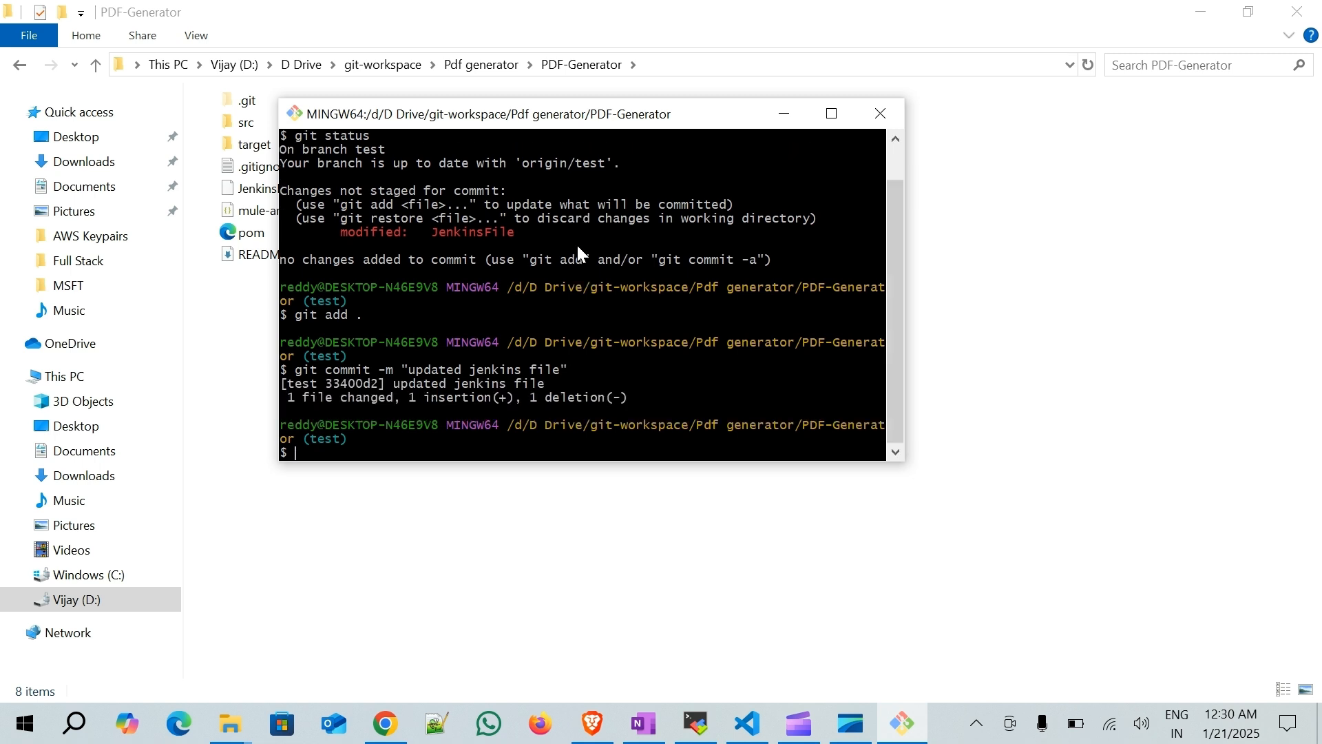
- Push the commit, then reload the Jenkins Mule4 job page to check for a newly triggered build
{"action": "type", "text": "git push"}
{"action": "key", "text": "Return"}
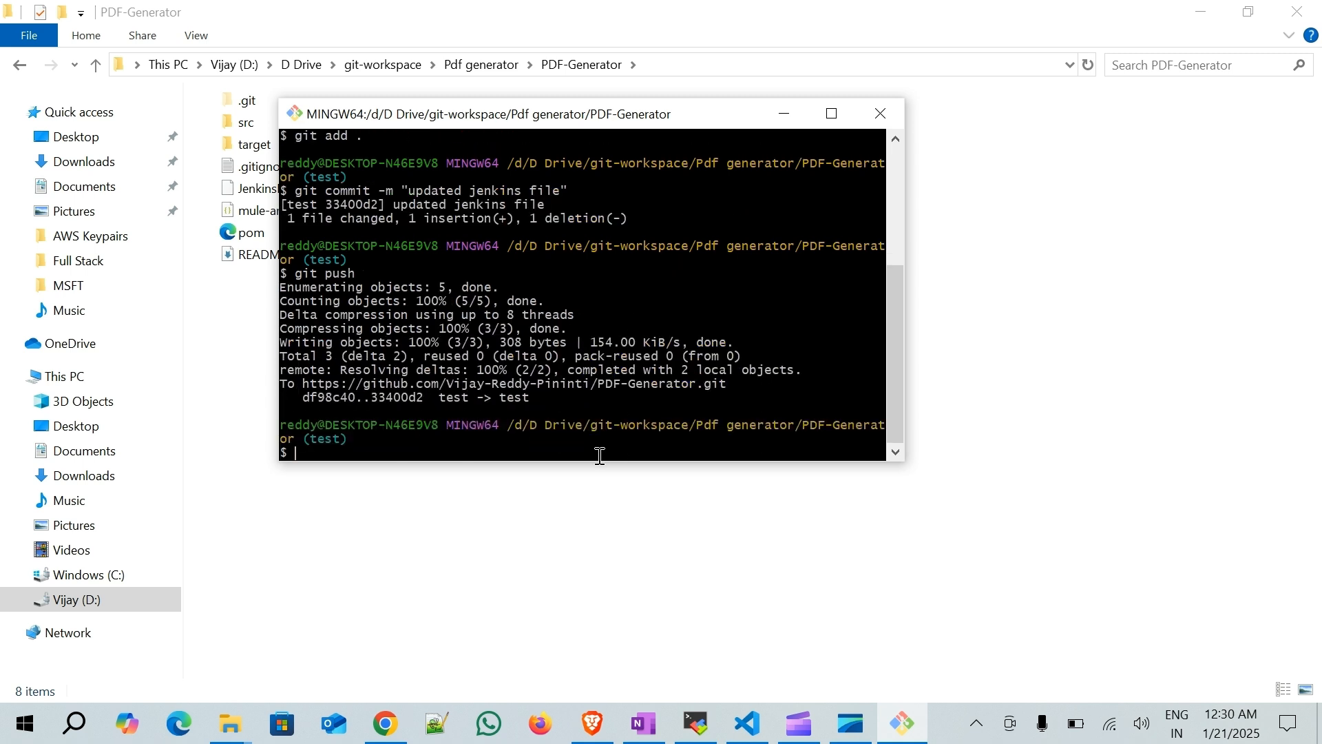
{"action": "left_click", "coordinate": [592, 723]}
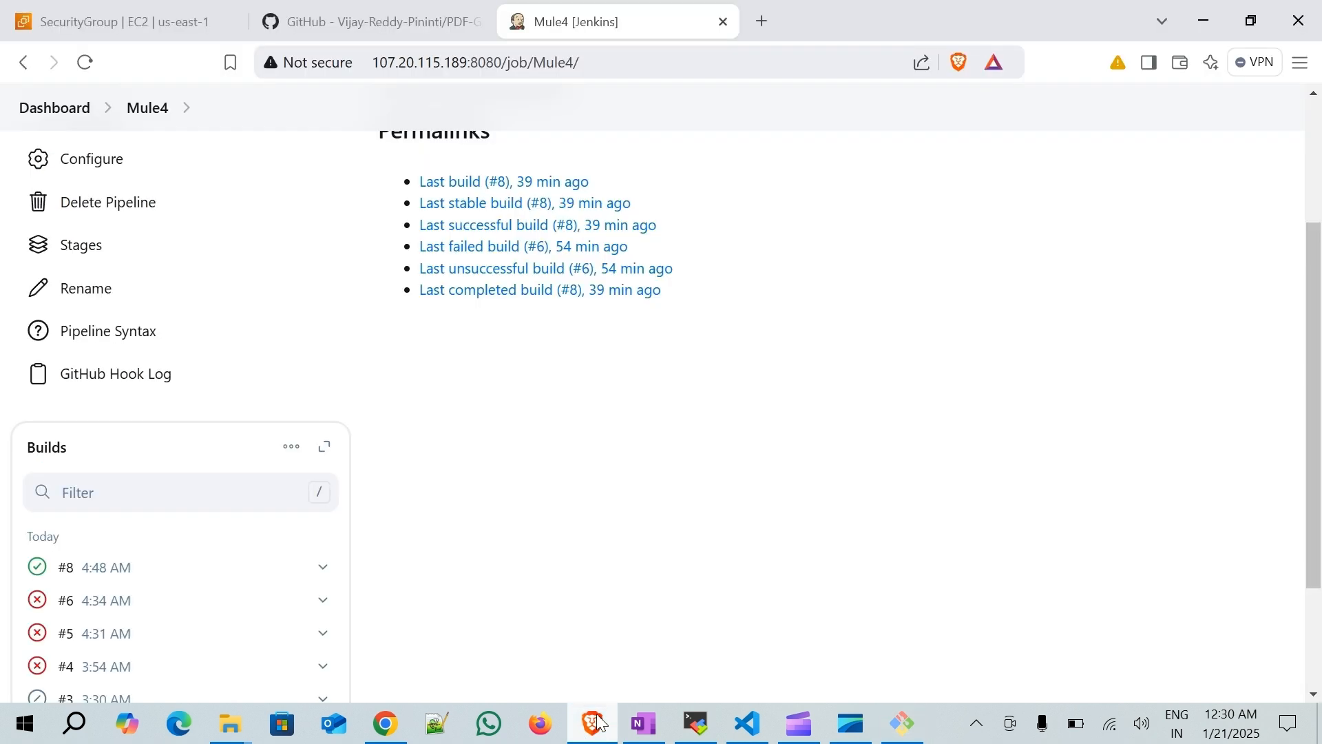
{"action": "left_click", "coordinate": [86, 62]}
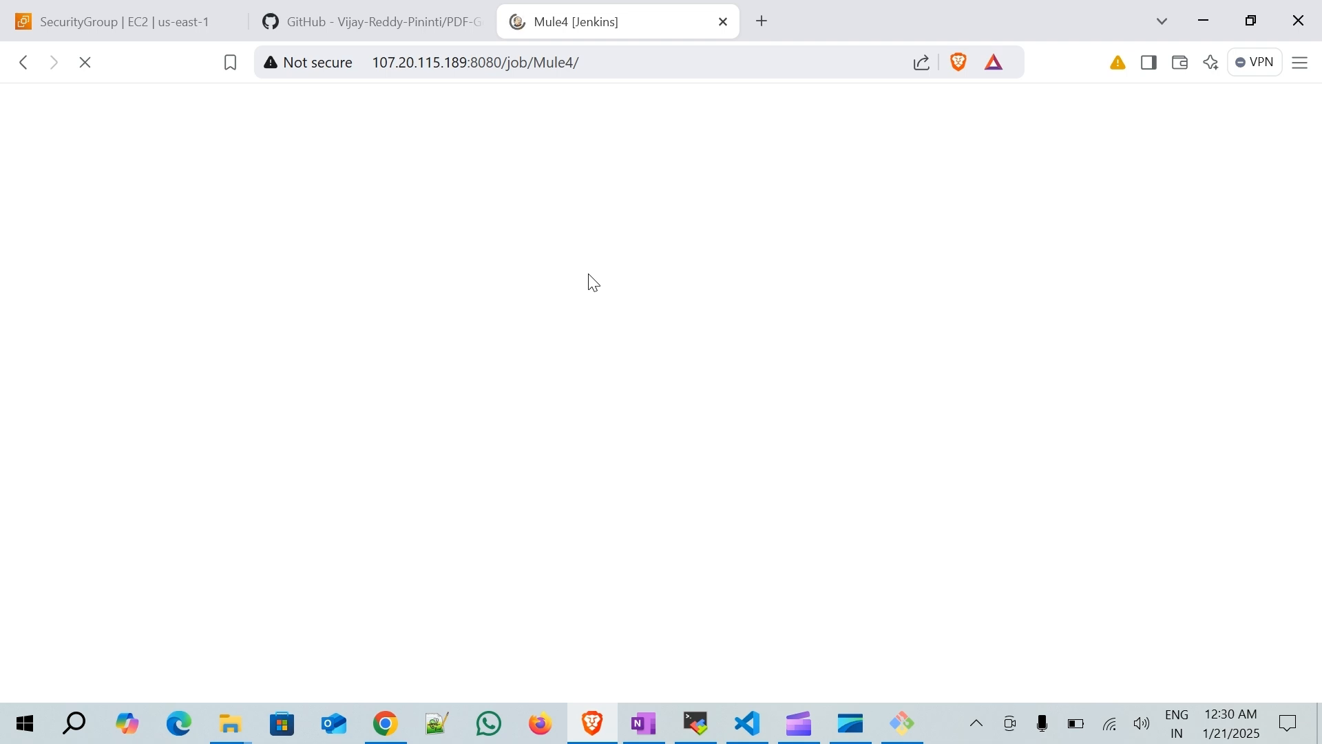
{"action": "scroll", "coordinate": [589, 283], "scroll_direction": "down", "scroll_amount": 3}
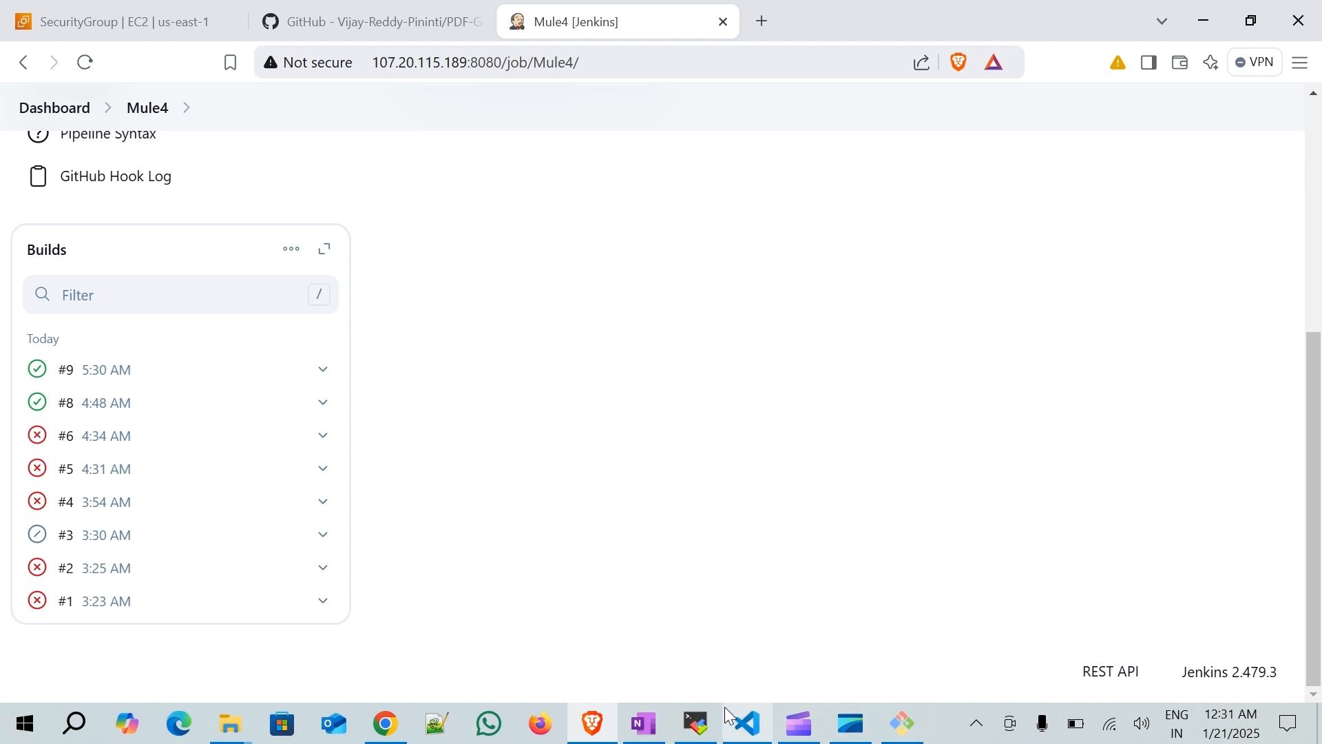
- Switch to the AWS Mule and DevOps Tutorial checklist page in OneNote
{"action": "left_click", "coordinate": [788, 728]}
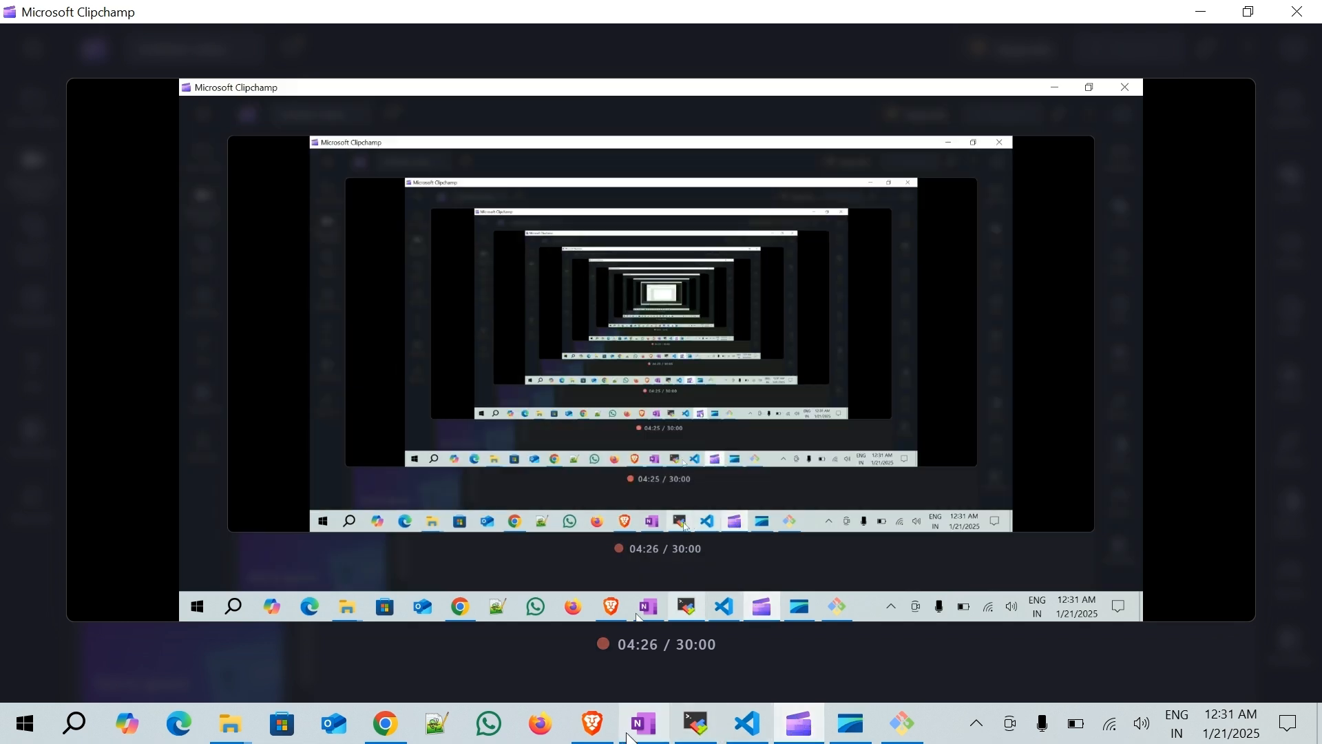
{"action": "left_click", "coordinate": [632, 730]}
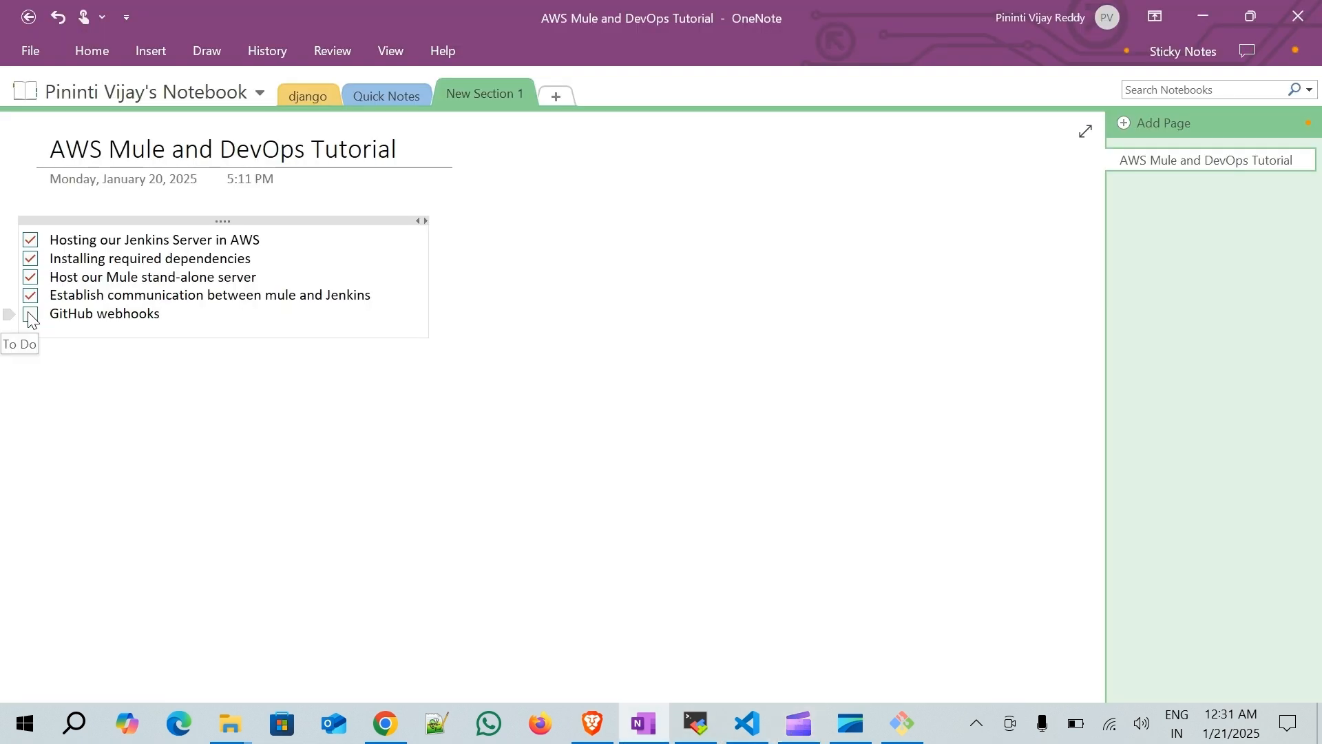